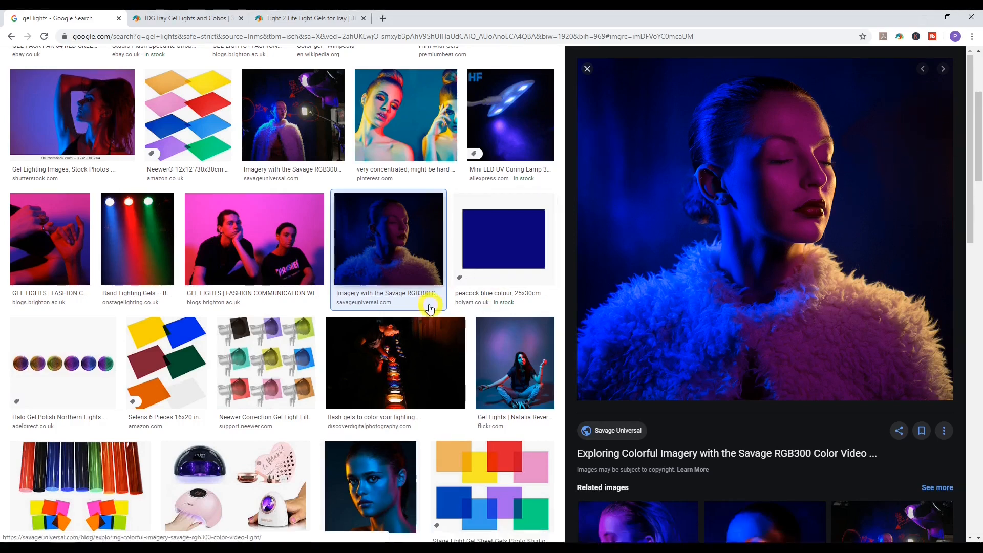
Examine the Neewer gel filter picture and the gel-lit portrait photos in the image search results
left_click(265, 364)
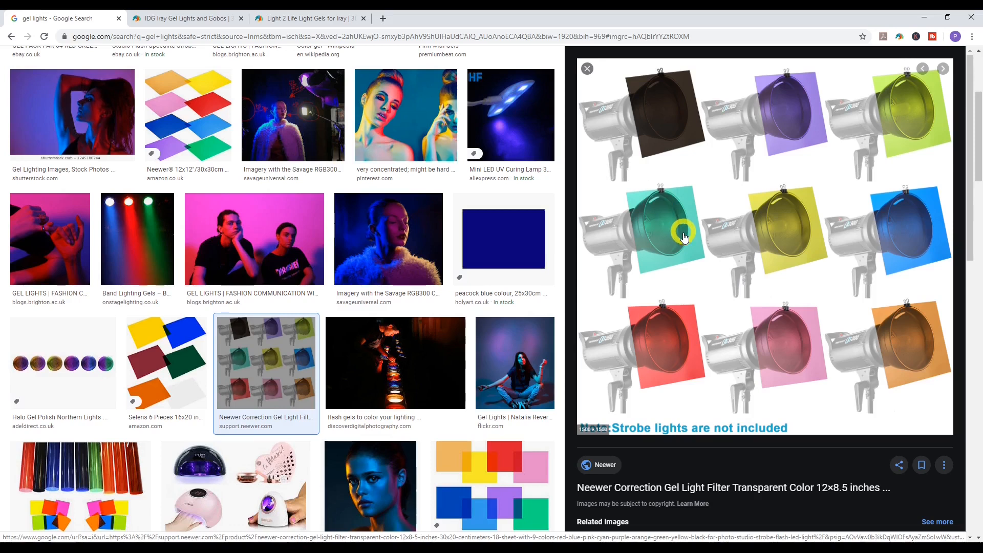
left_click(504, 374)
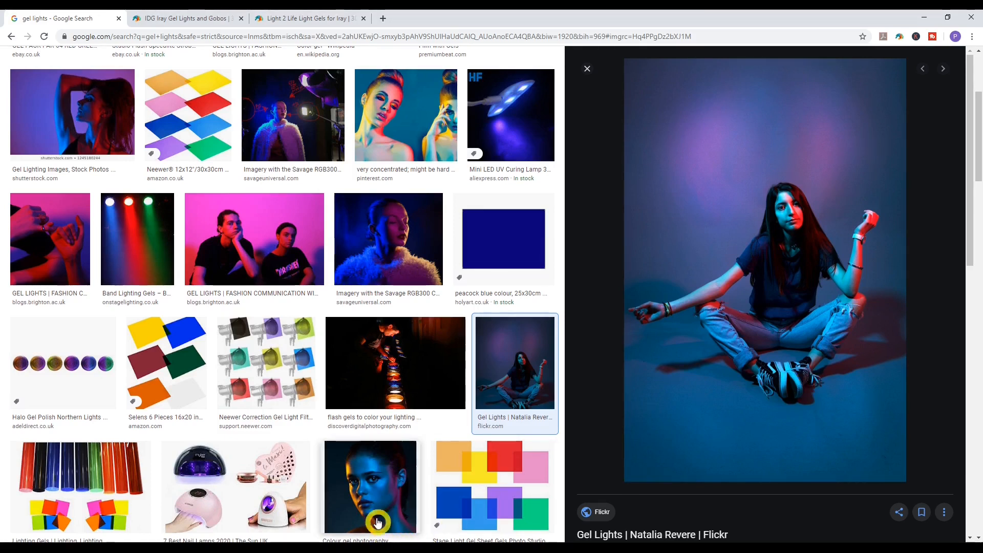
left_click(381, 489)
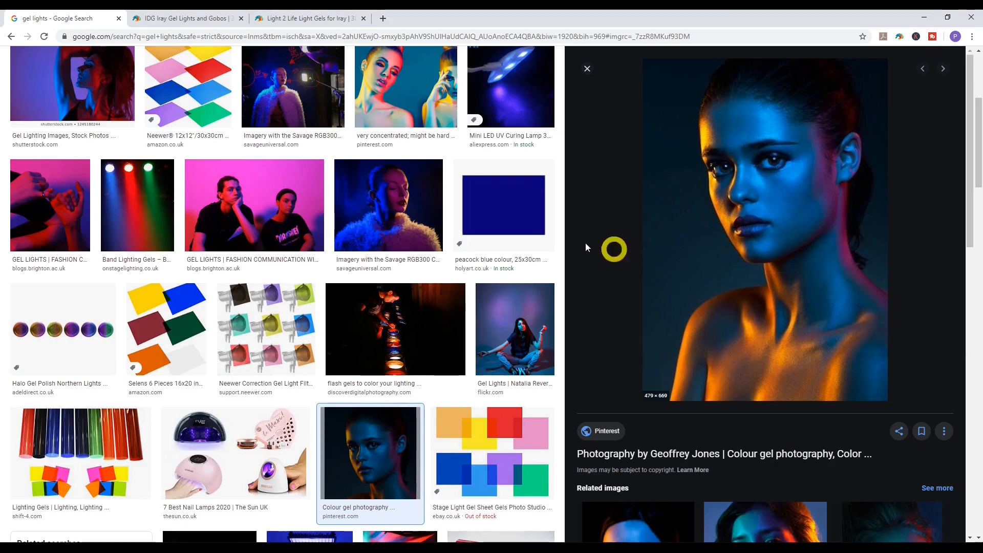
Examine the IDG Iray Gel Lights and Gobos product page and its promo image with a projected logo
left_click(159, 20)
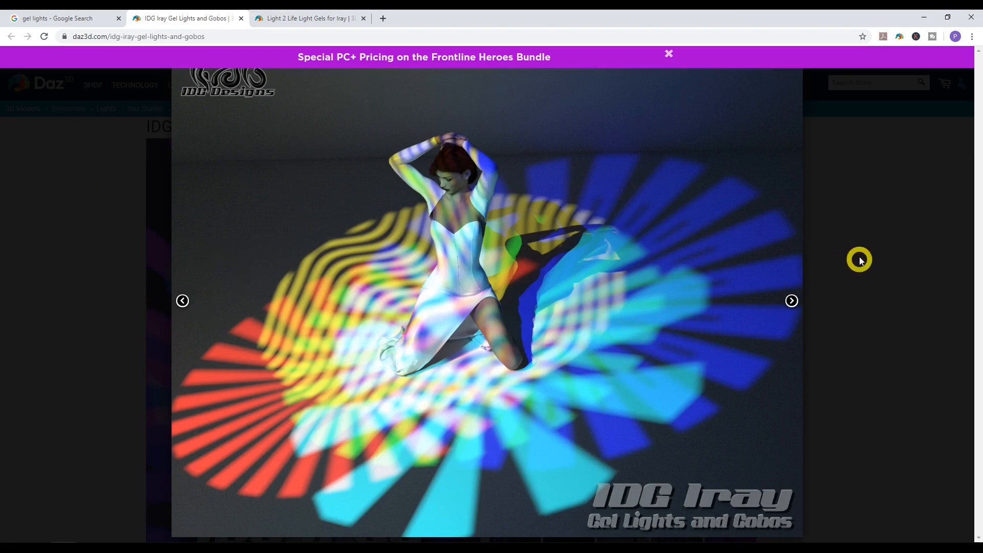
left_click(887, 220)
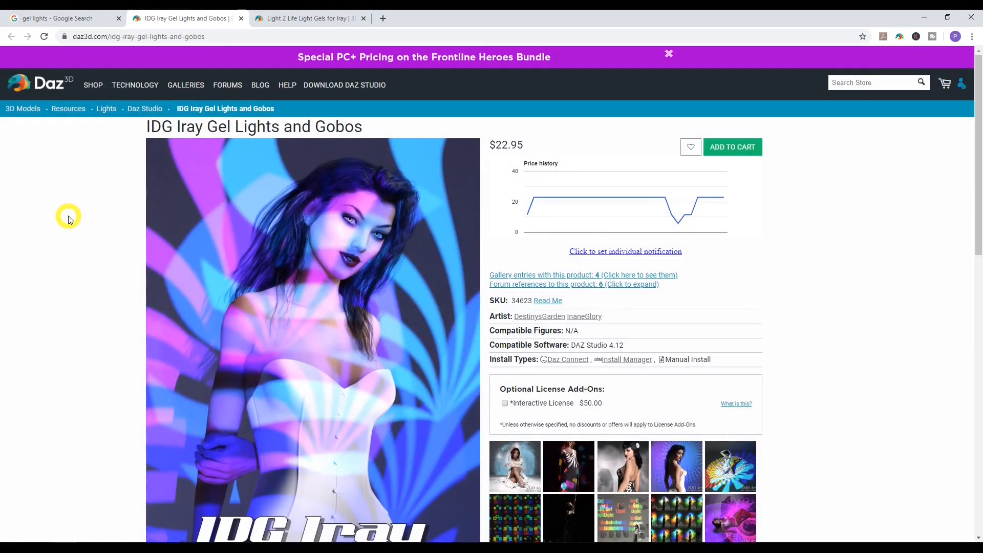
scroll(71, 219, "down", 1)
scroll(70, 219, "down", 1)
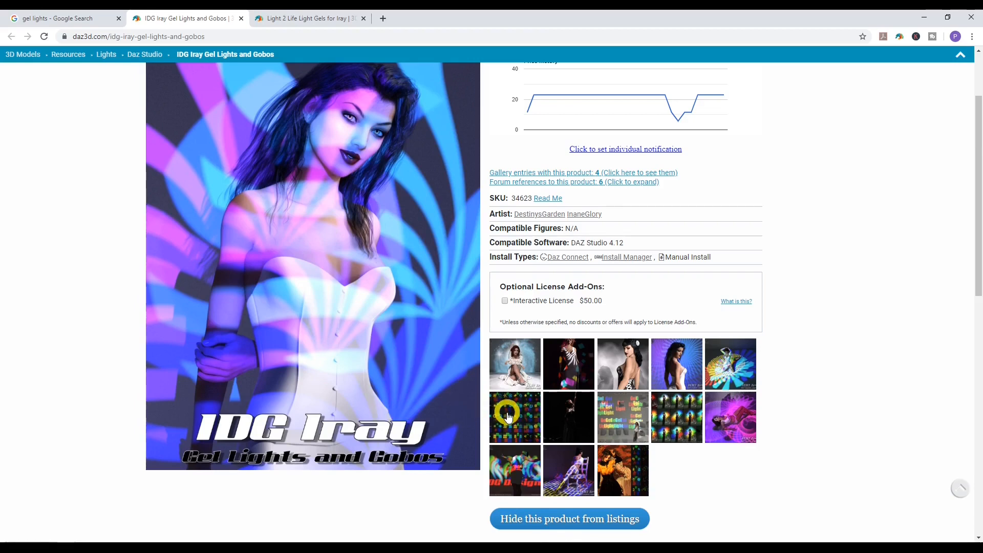
left_click(509, 471)
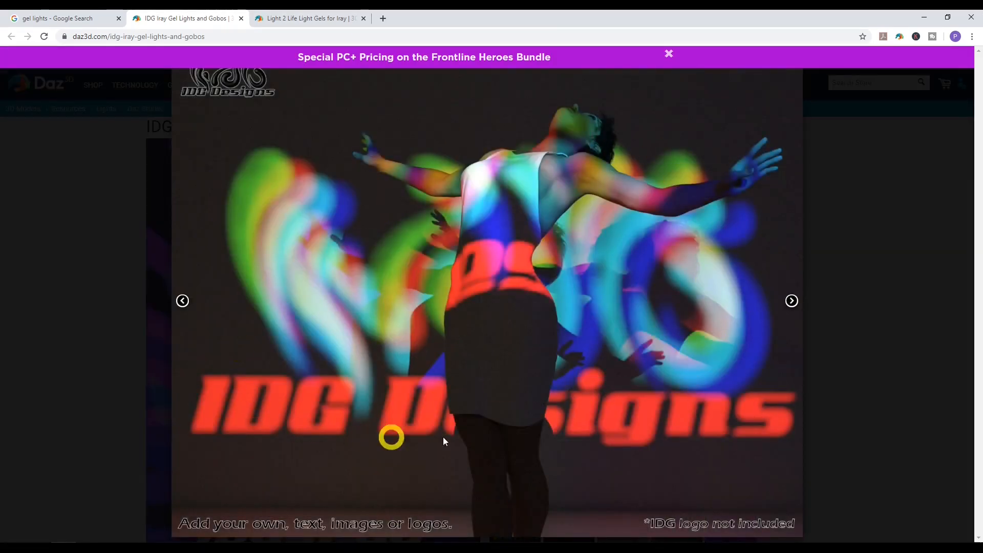
Look over the Light 2 Life Light Gels for Iray product page and its promo images
left_click(285, 18)
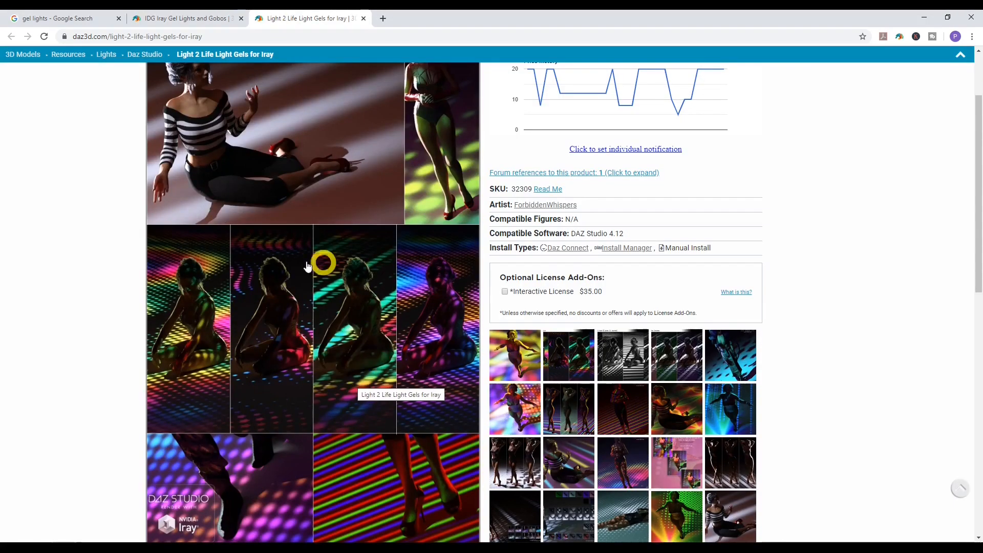
scroll(248, 322, "down", 3)
scroll(333, 305, "up", 3)
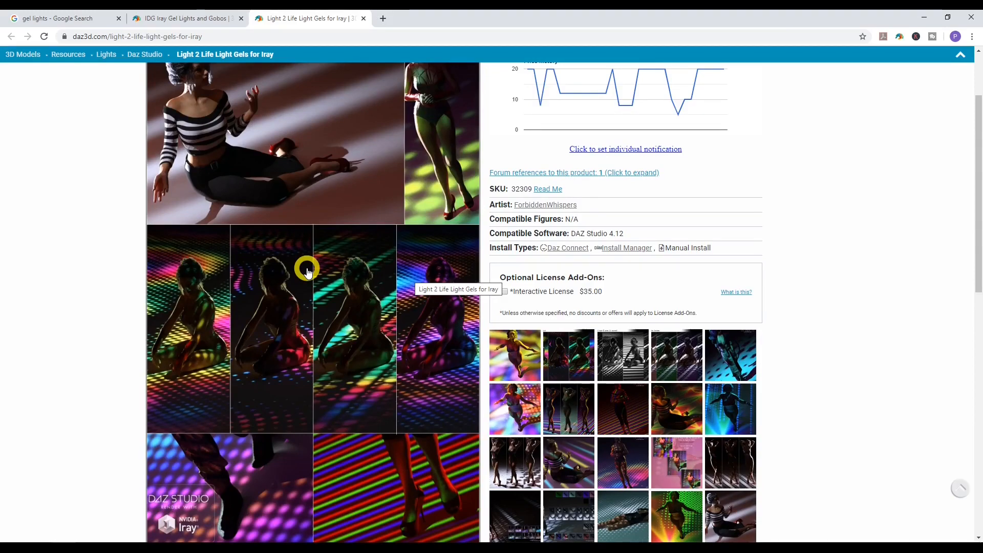
Switch to DAZ Studio and create a 1 m plane primitive at the world center with Y Positive axis and 1 division
left_click(415, 548)
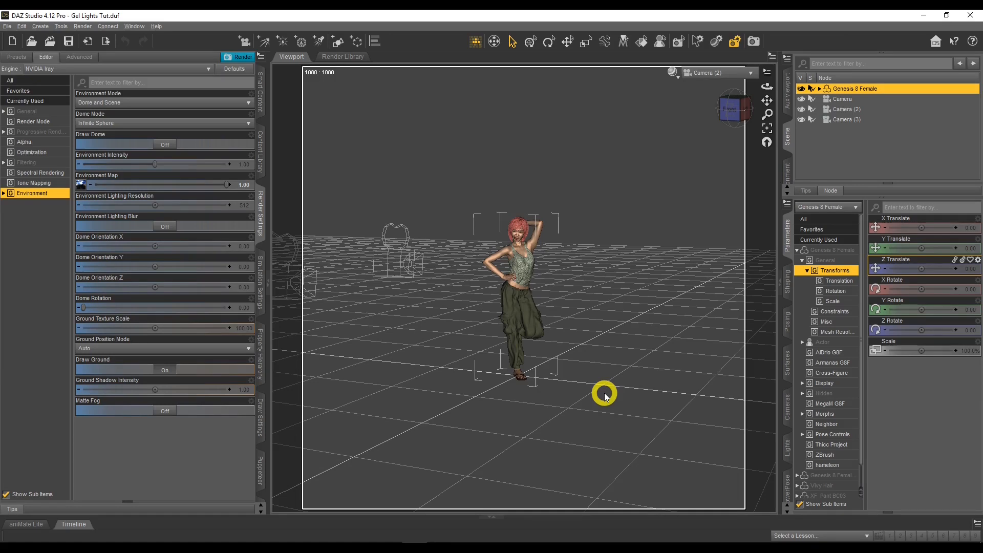
left_click(40, 27)
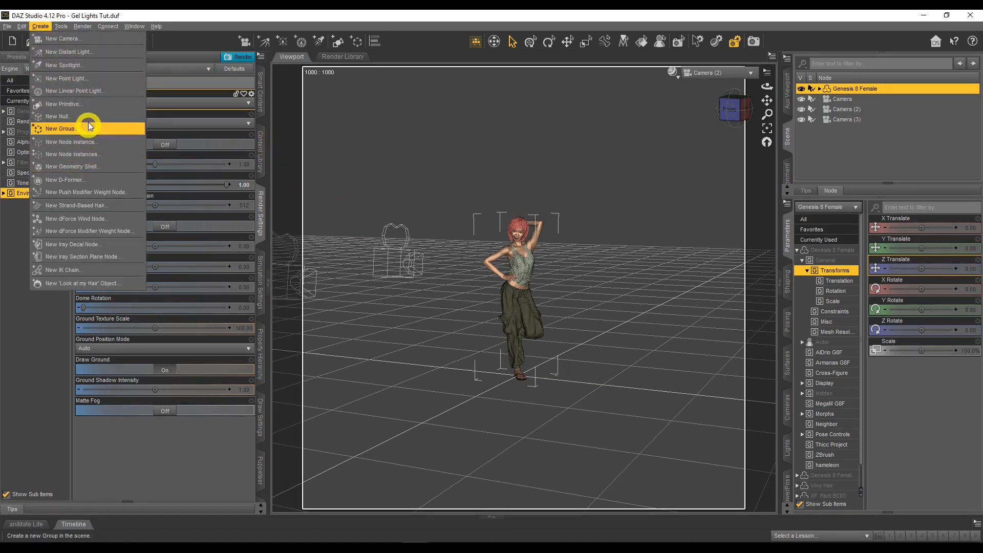
left_click(91, 105)
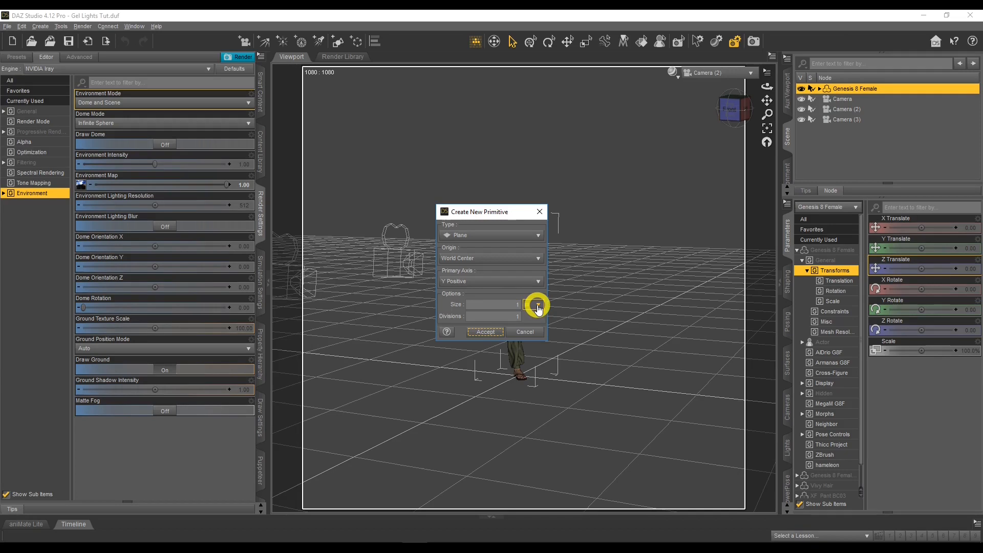
left_click(493, 333)
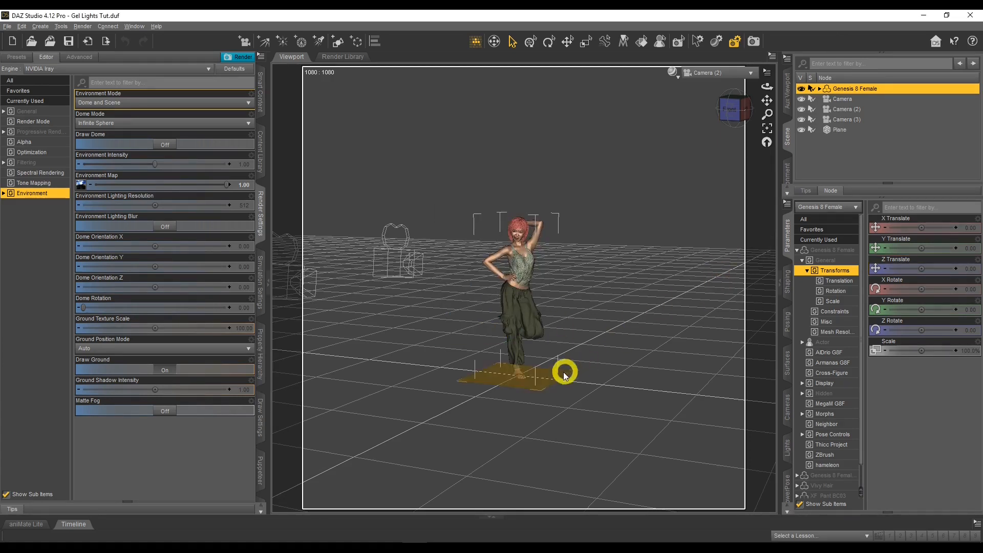
Stand the new plane upright by setting its X rotation to 90 degrees
left_click(840, 131)
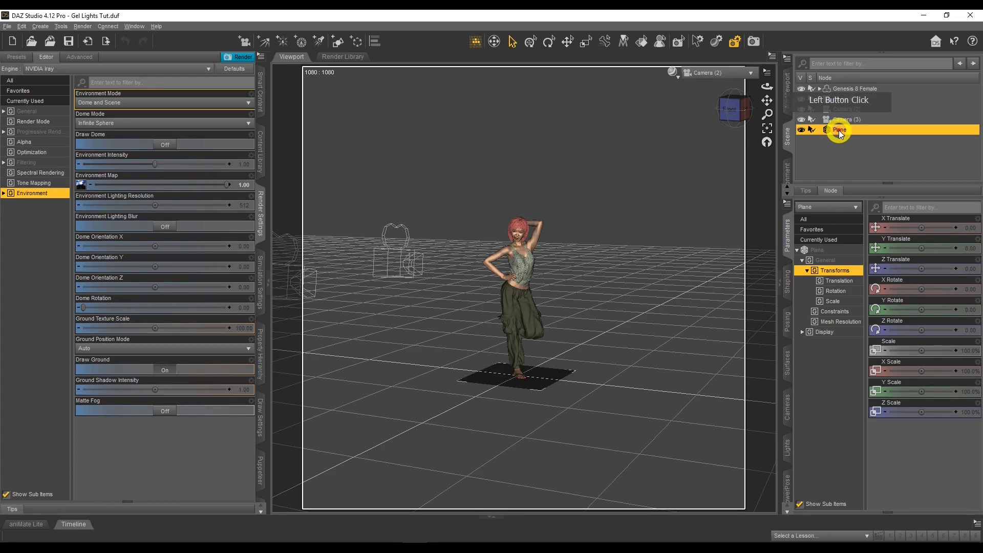
left_click(971, 290)
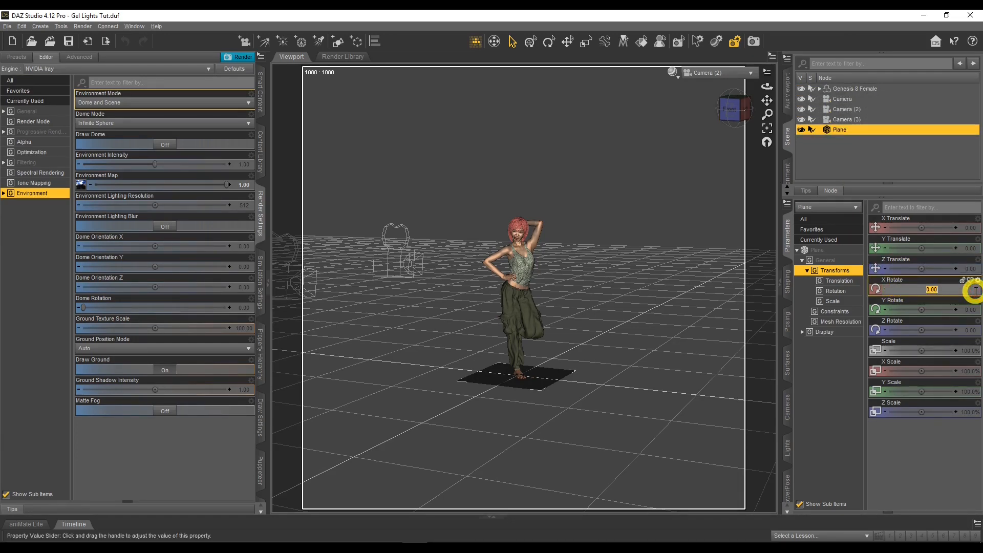
type("90")
key("Return")
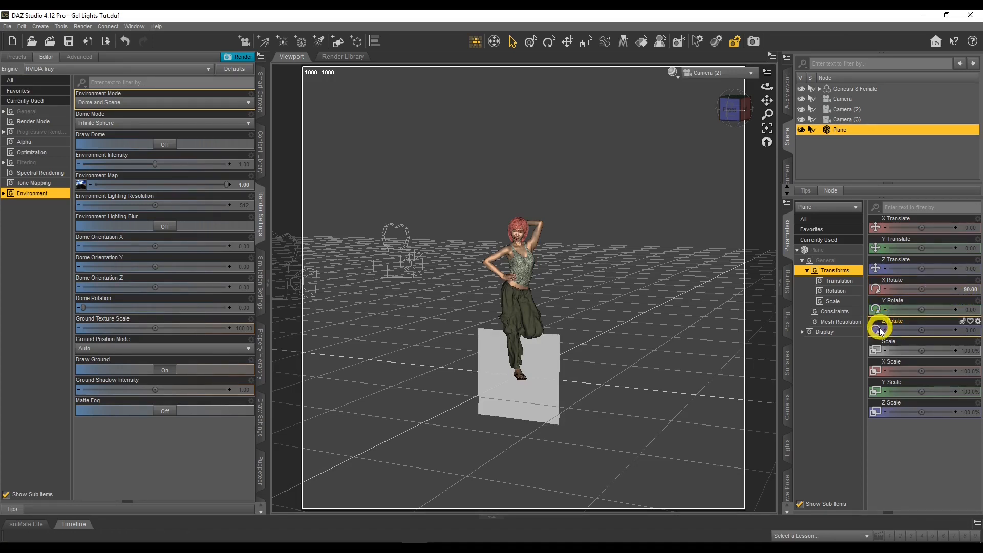
Enlarge the upright plane to an overall scale of 400%
left_click(968, 350)
type("200")
key("Return")
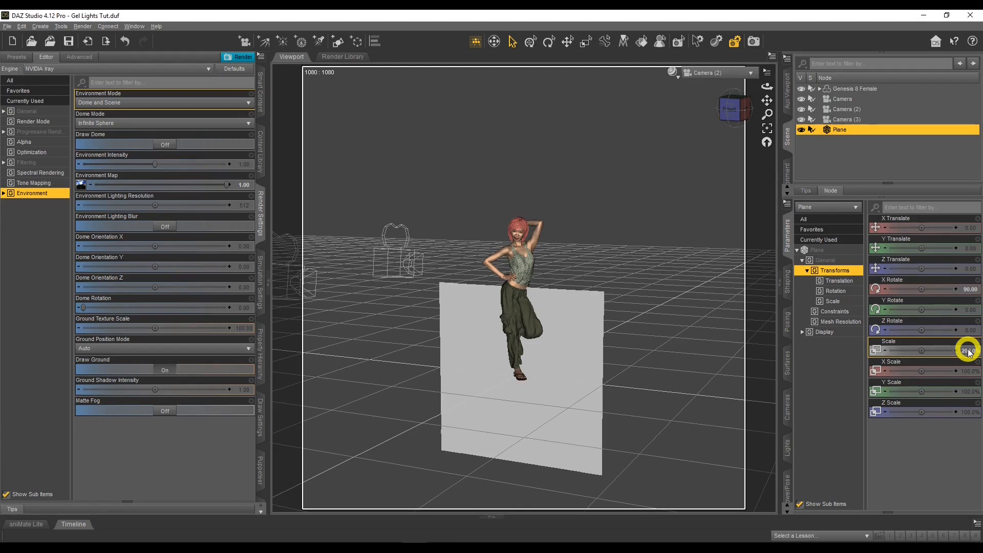
left_click(968, 350)
left_click(968, 352)
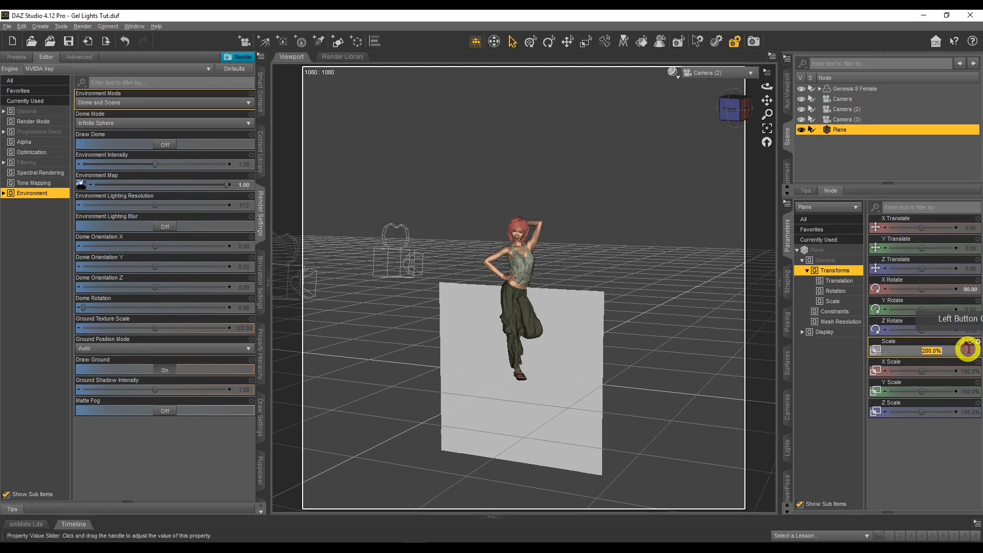
type("400")
key("Return")
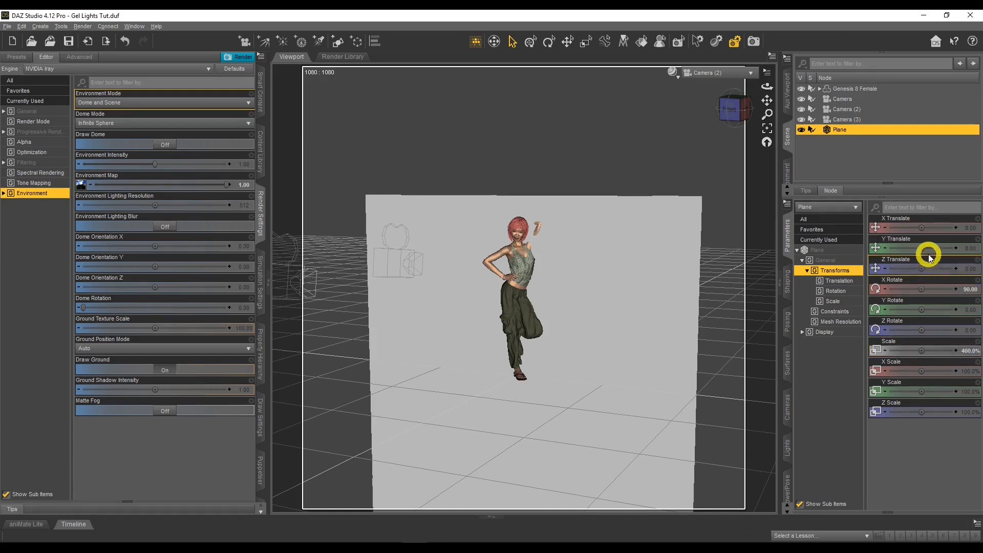
Raise the large plane to about 104 on Y and move it behind the figure to about -41 on Z
left_click_drag(921, 248, 921, 267)
left_click(716, 72)
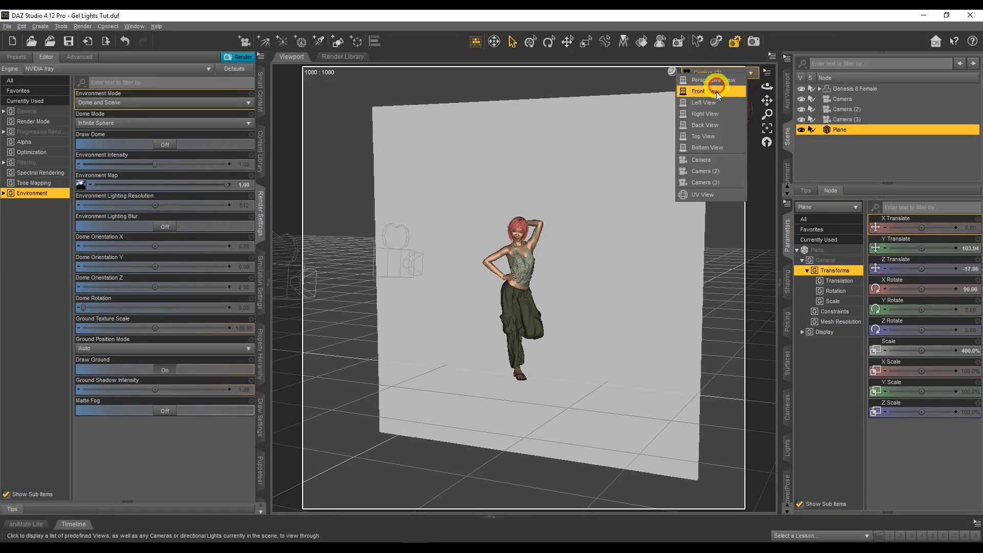
left_click(726, 161)
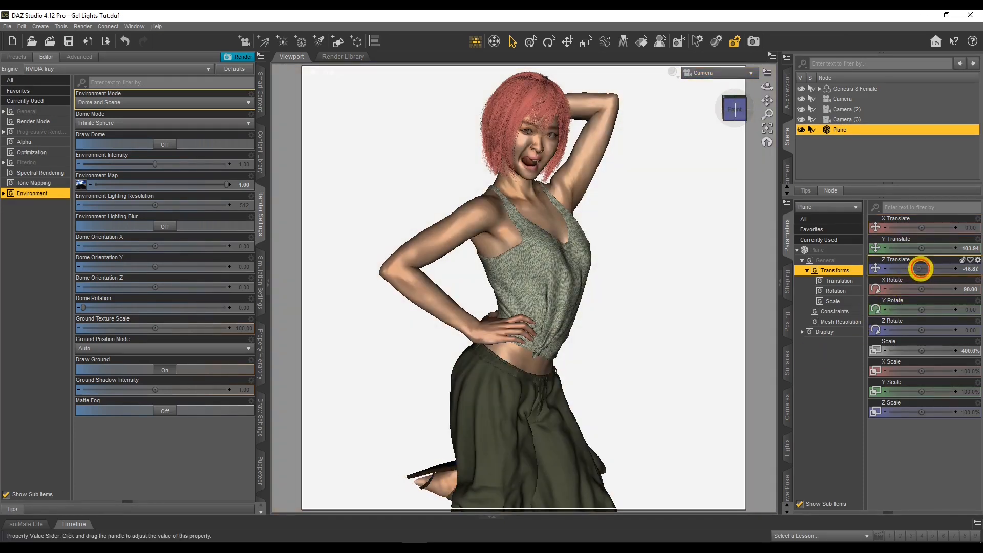
left_click_drag(921, 268, 920, 268)
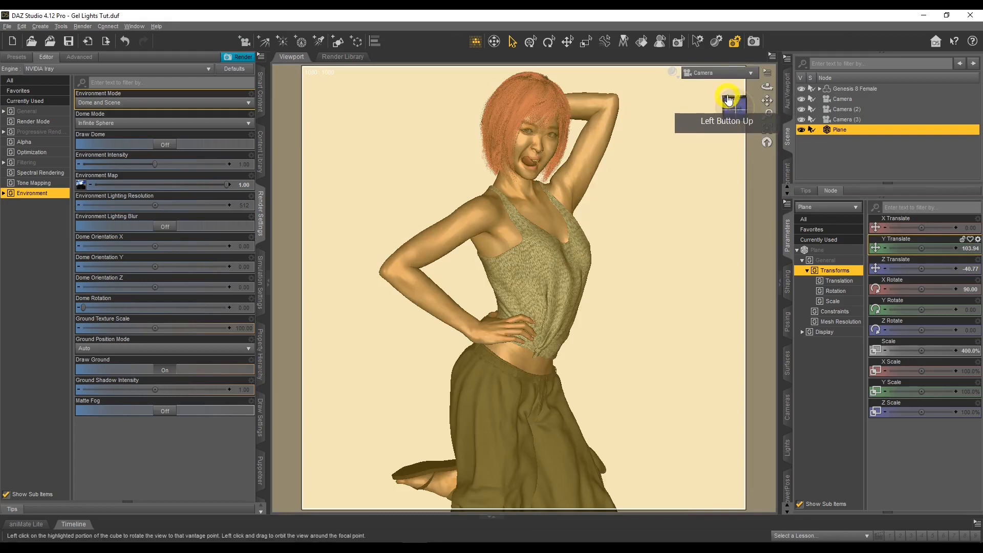
left_click(717, 73)
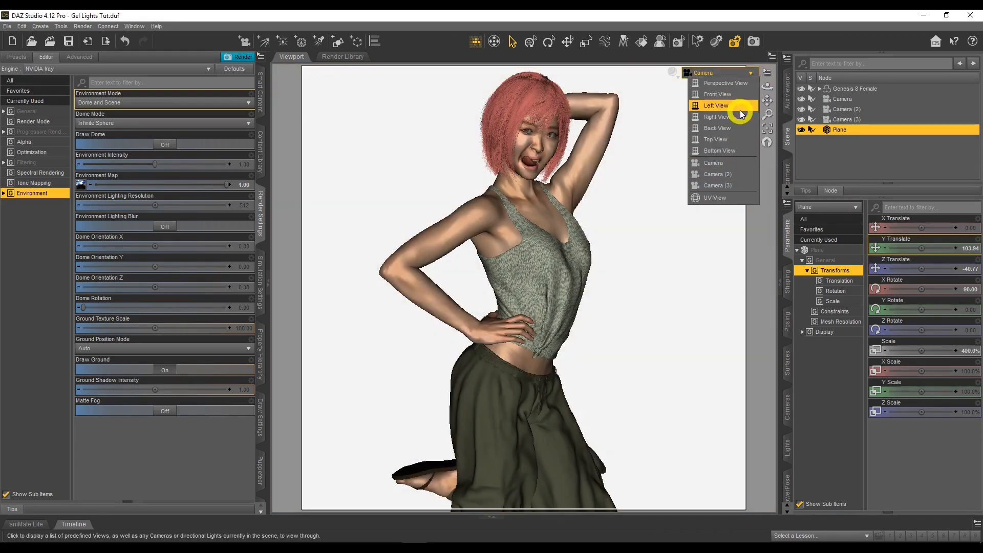
left_click(737, 174)
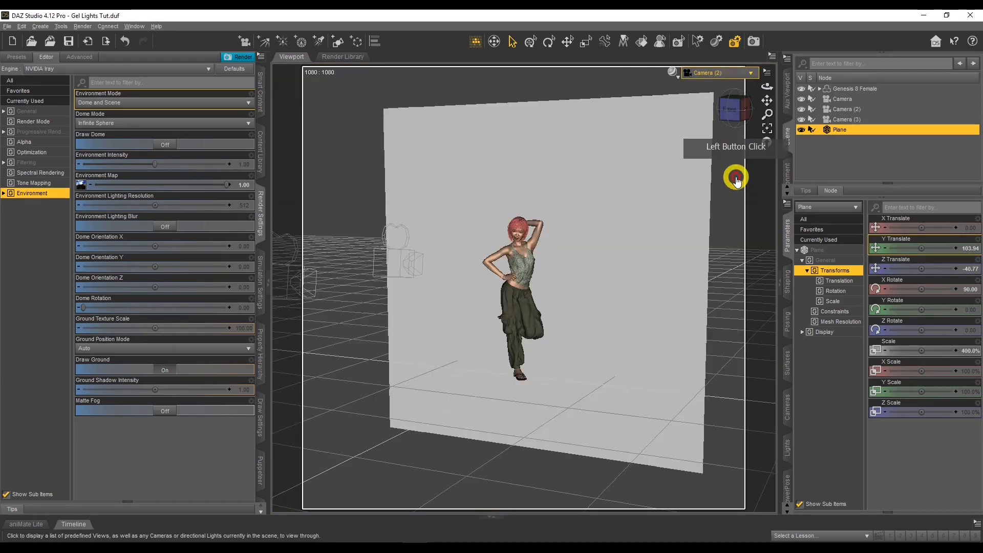
left_click(538, 175)
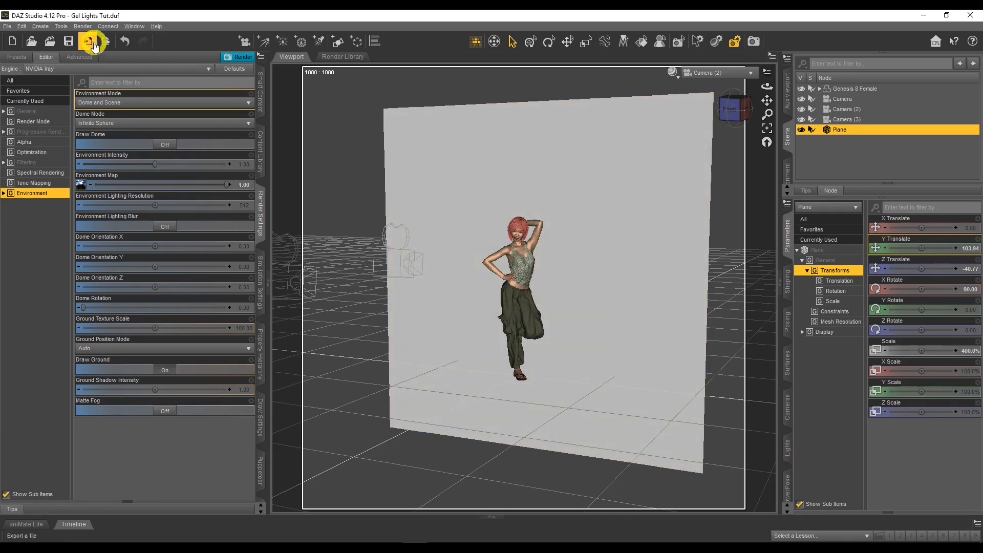
Create a second 1 m plane primitive at the world center and set its X rotation to 90 degrees
left_click(40, 27)
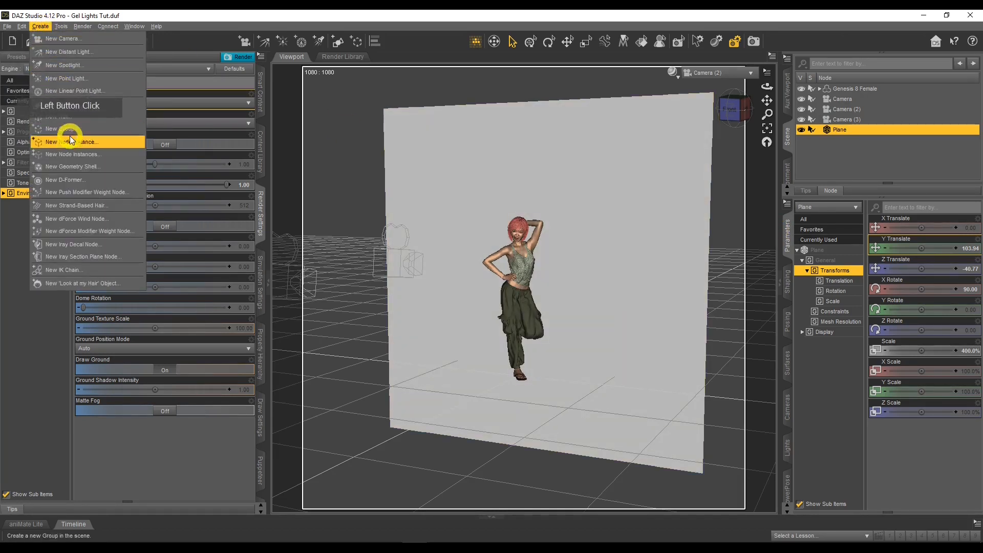
left_click(80, 108)
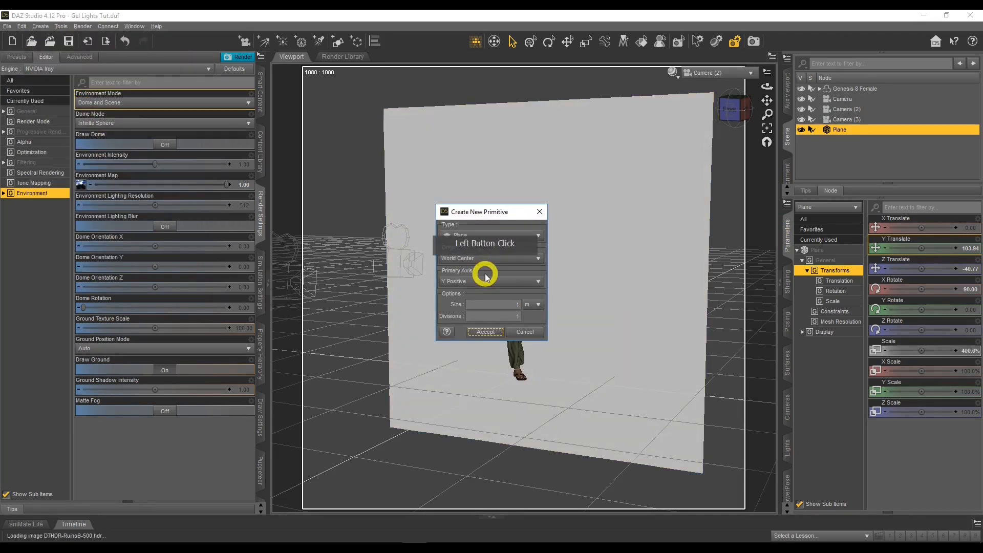
left_click(485, 333)
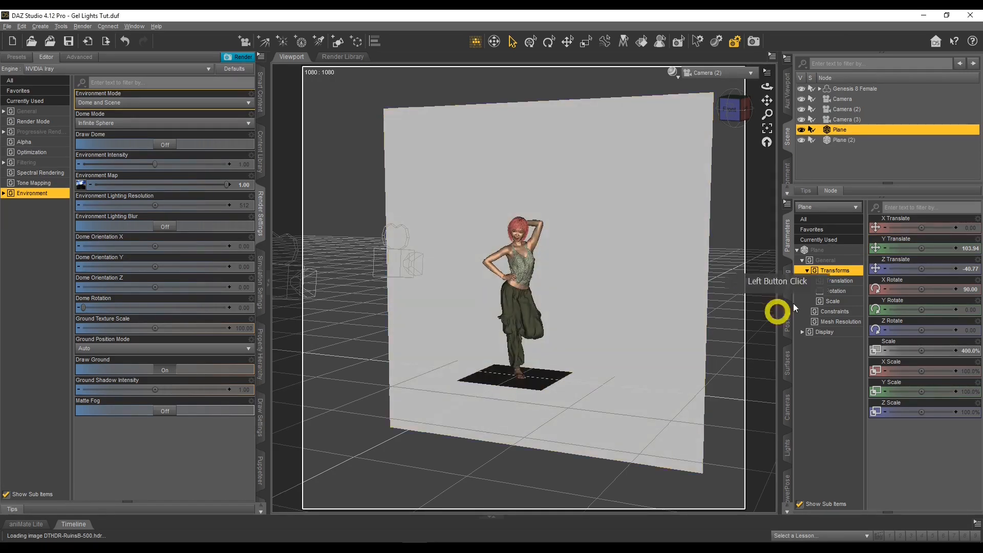
left_click(843, 140)
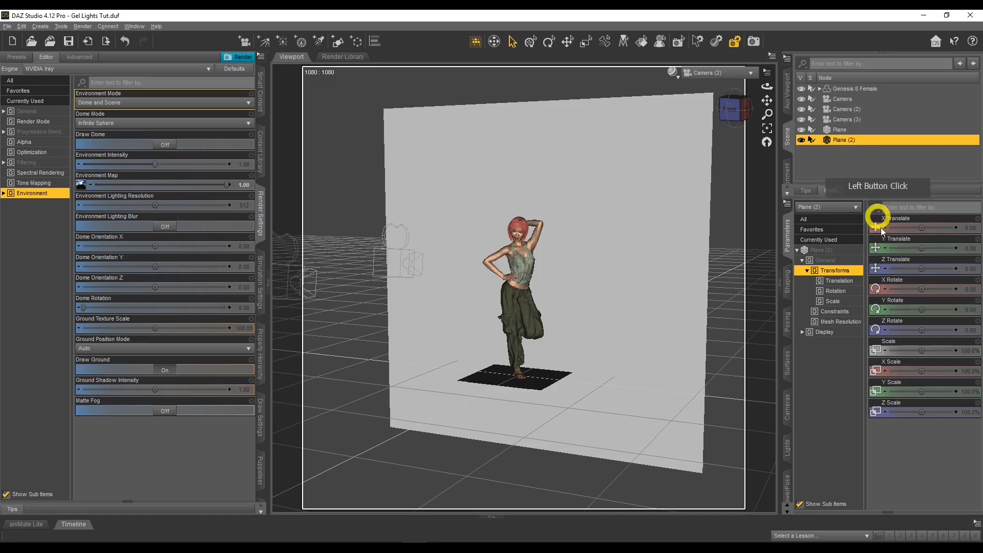
left_click(968, 289)
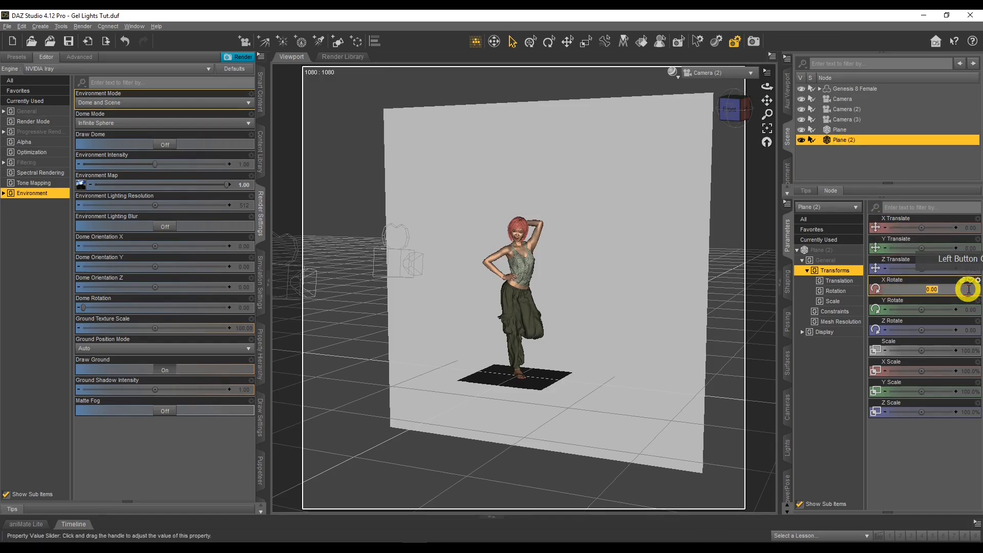
type("90")
key("Return")
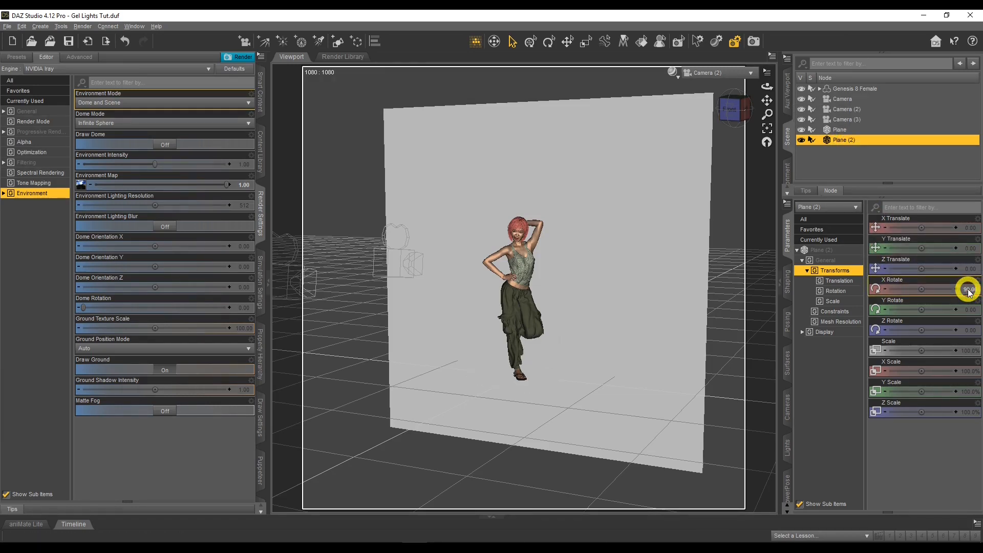
Position the second plane in front of the figure at about 124 on both Y and Z
left_click_drag(921, 269, 920, 249)
left_click_drag(766, 86, 766, 87)
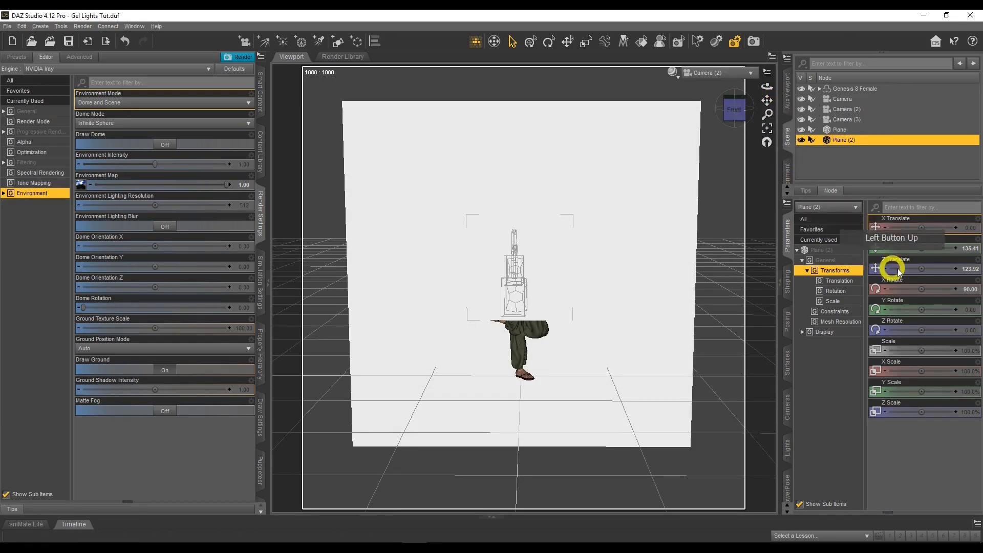
left_click_drag(921, 248, 920, 247)
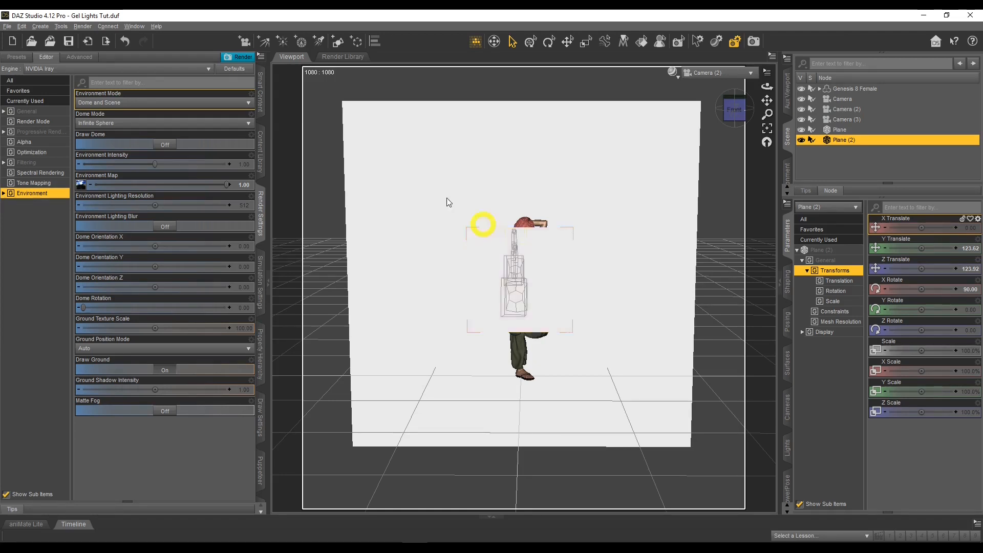
Create a new spotlight that copies the transforms of the selected Plane (2)
left_click(40, 27)
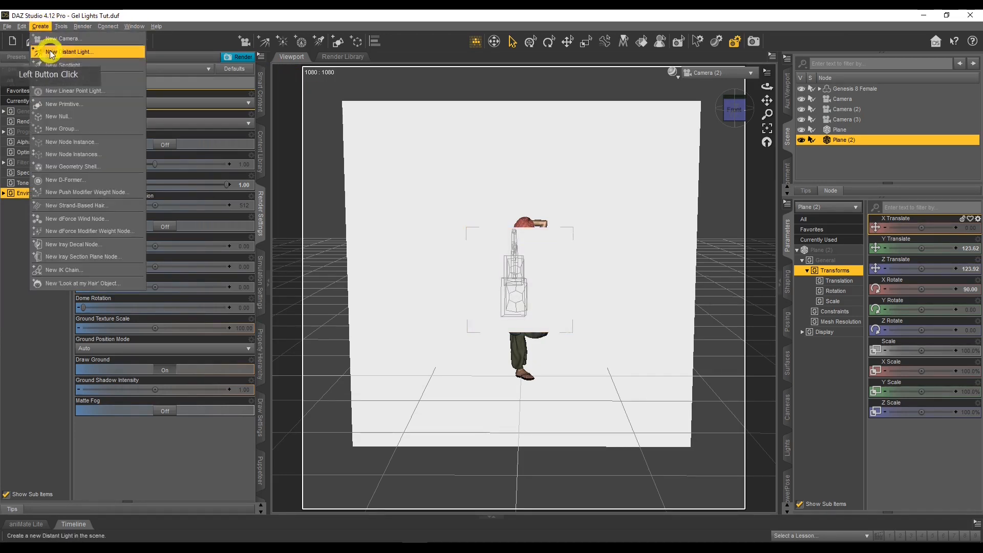
left_click(64, 65)
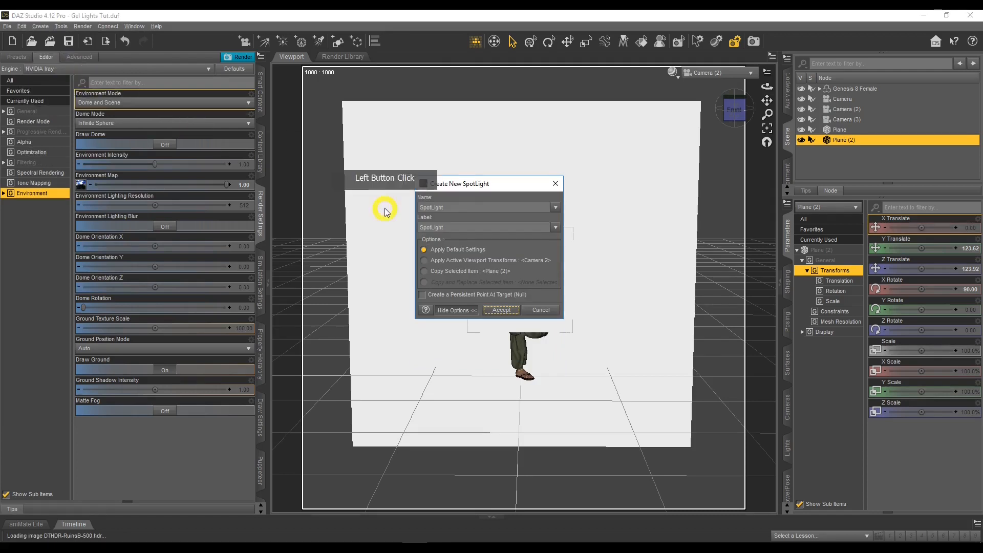
left_click(456, 275)
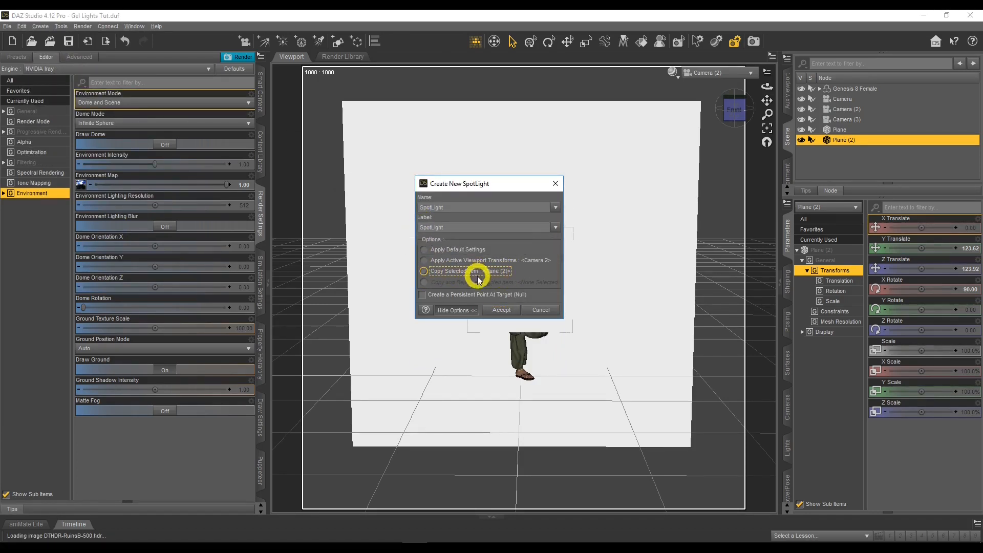
left_click(505, 310)
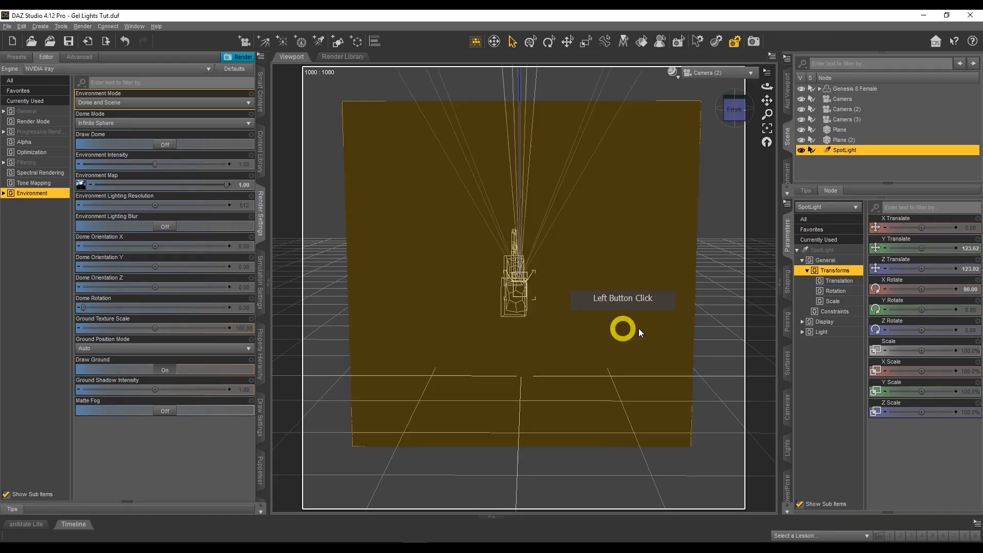
Set the spotlight's X rotation to 0 so it faces the figure
left_click_drag(768, 85, 712, 205)
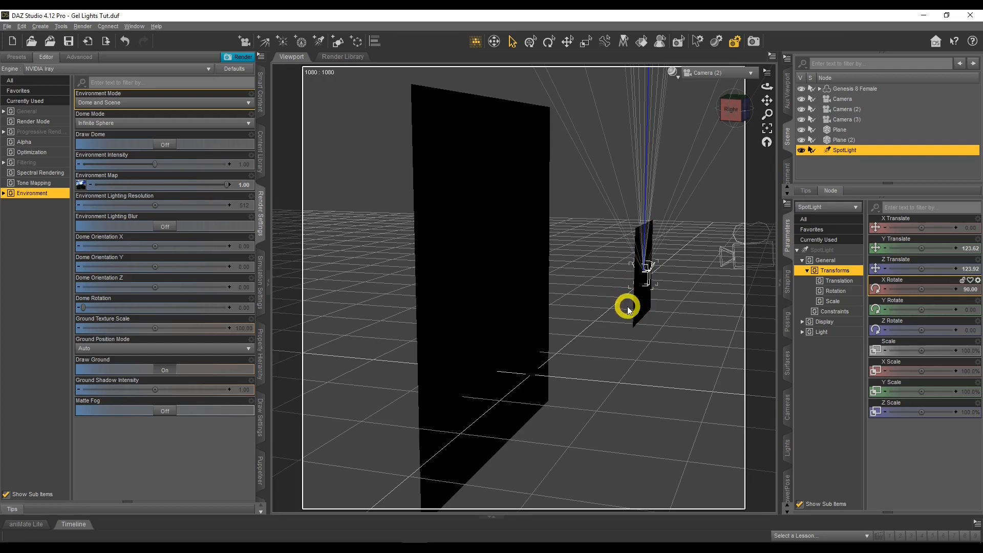
left_click(971, 289)
type("0")
key("Return")
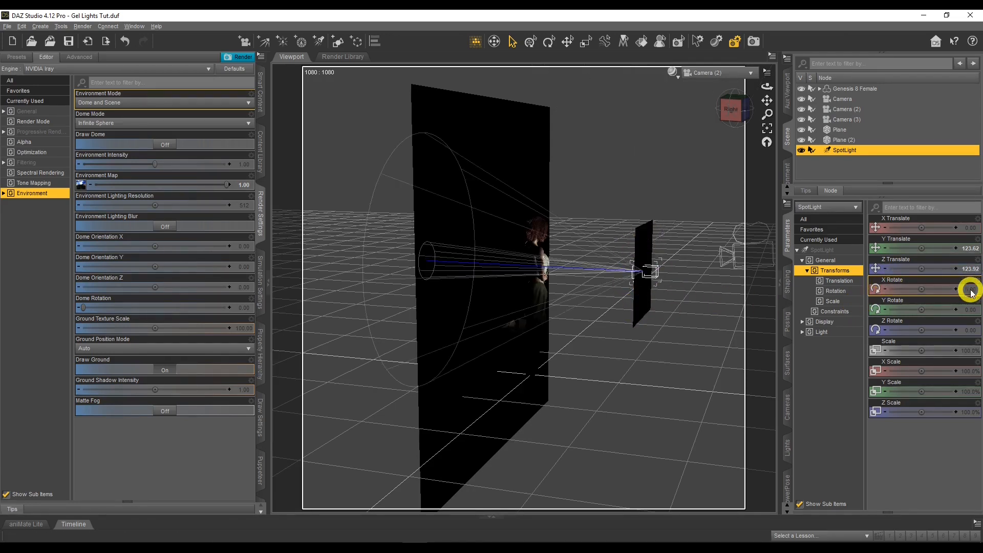
Move the spotlight back behind the smaller plane to about 194 on Z
left_click_drag(766, 84, 766, 89)
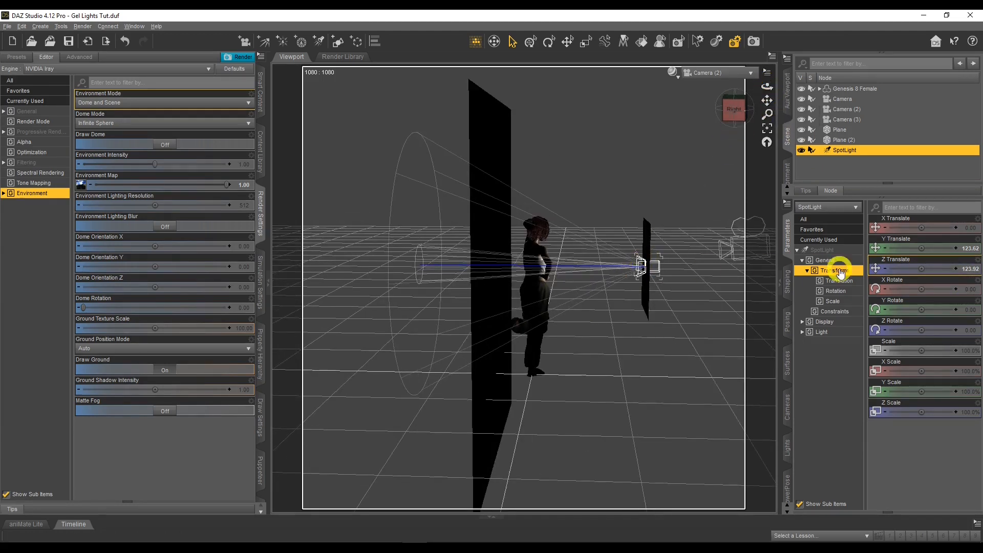
left_click_drag(921, 267, 922, 268)
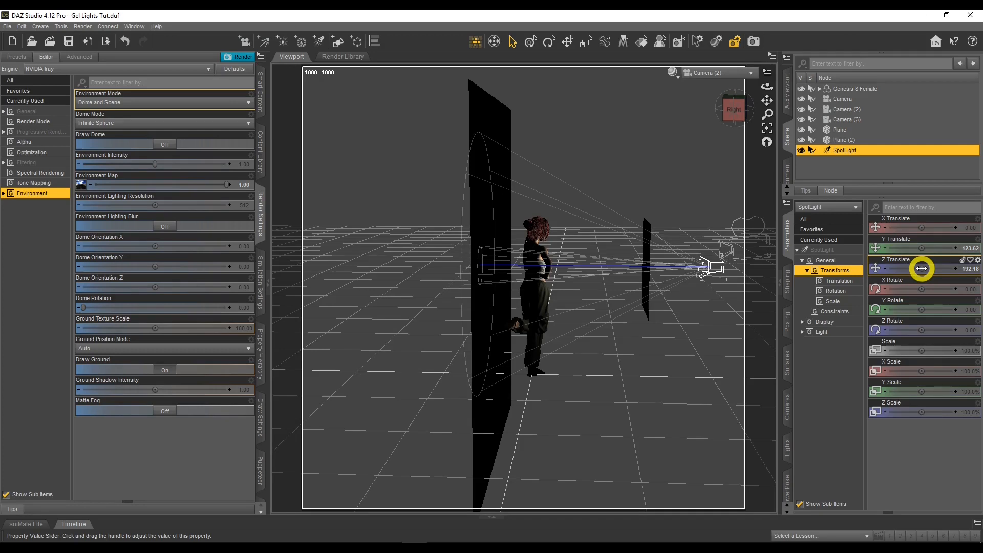
left_click_drag(921, 268, 922, 268)
left_click_drag(767, 86, 767, 87)
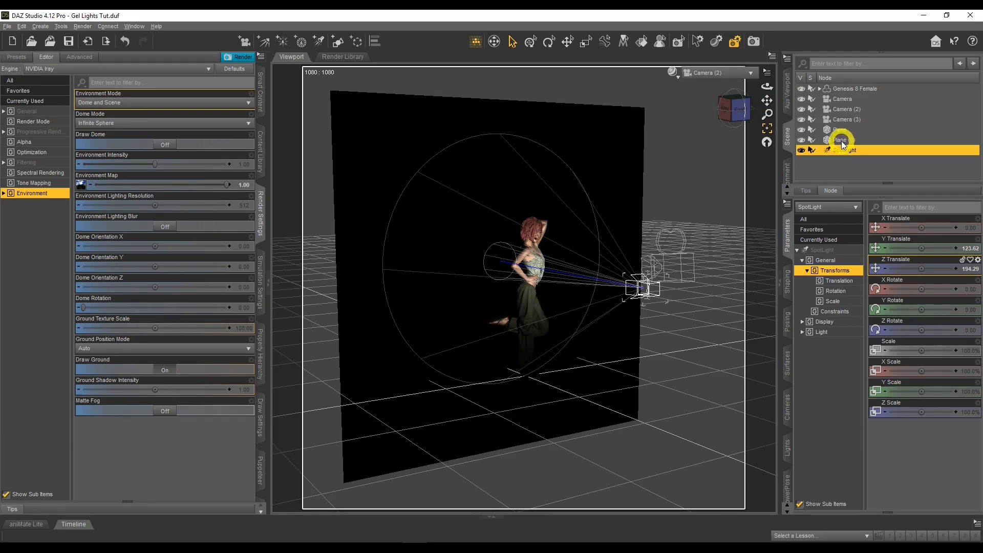
Raise the Glossy Layered Weight of Plane (2)'s surface to 1.00
left_click(842, 141)
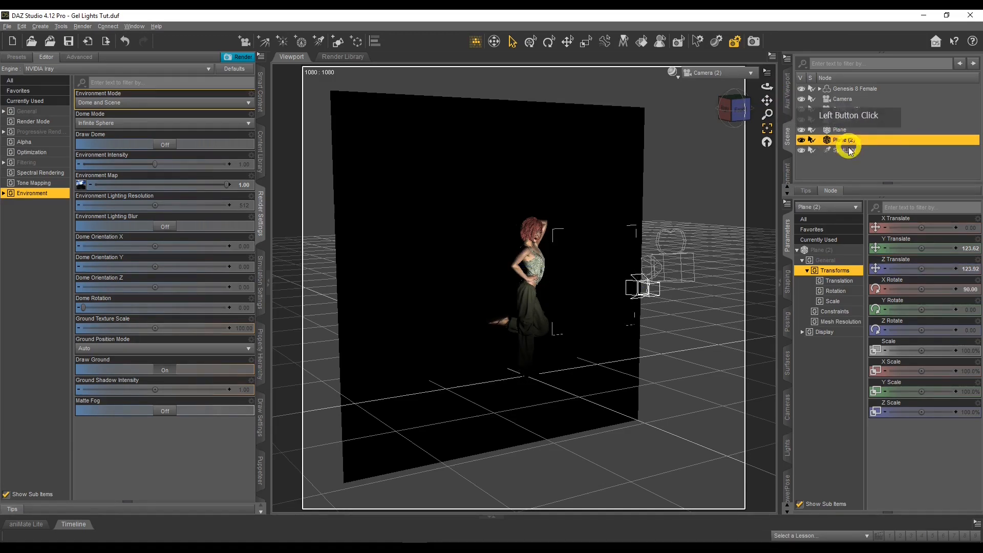
left_click(786, 354)
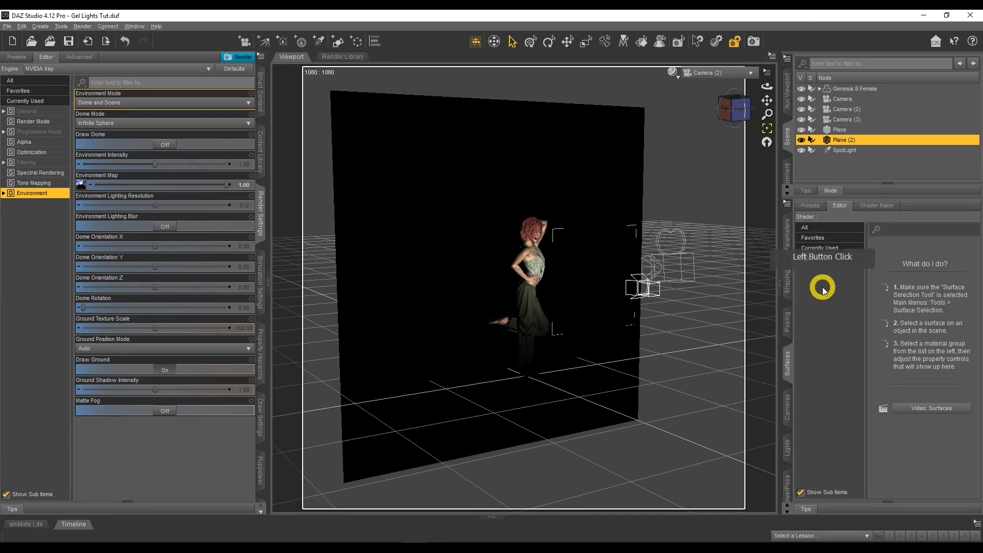
left_click(823, 259)
left_click(902, 404)
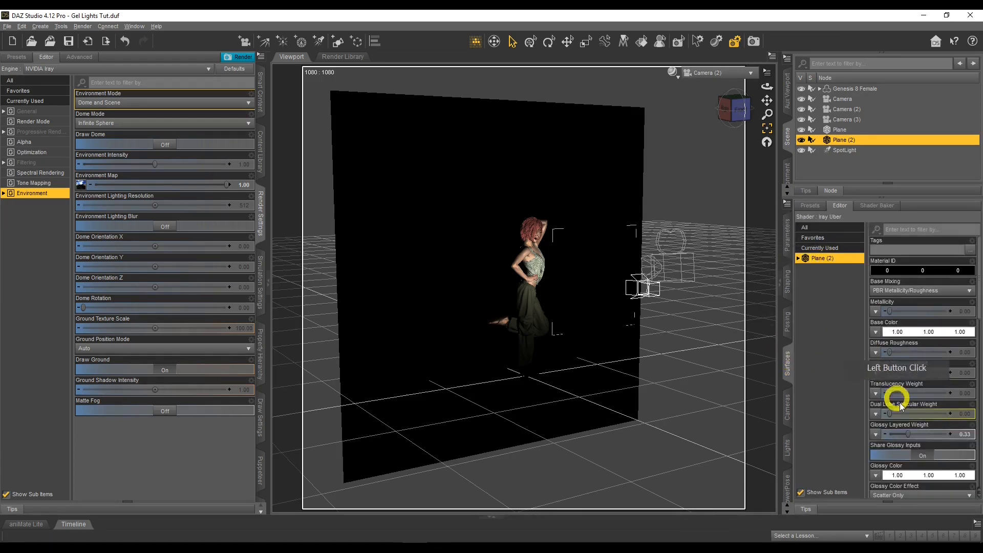
scroll(908, 375, "down", 3)
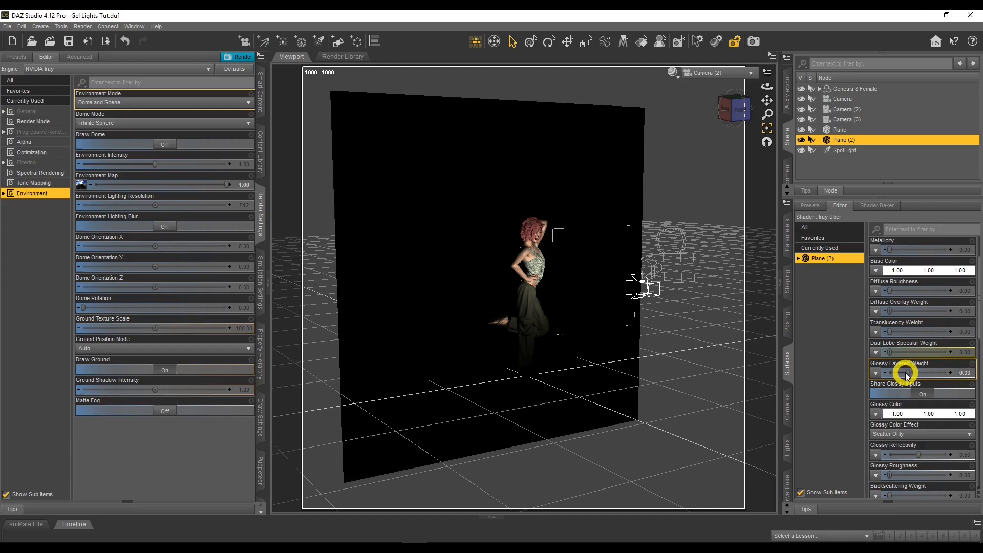
left_click_drag(907, 375, 974, 370)
Set the Refraction Weight and Refraction Index of Plane (2)'s surface both to 1.00
scroll(914, 335, "down", 9)
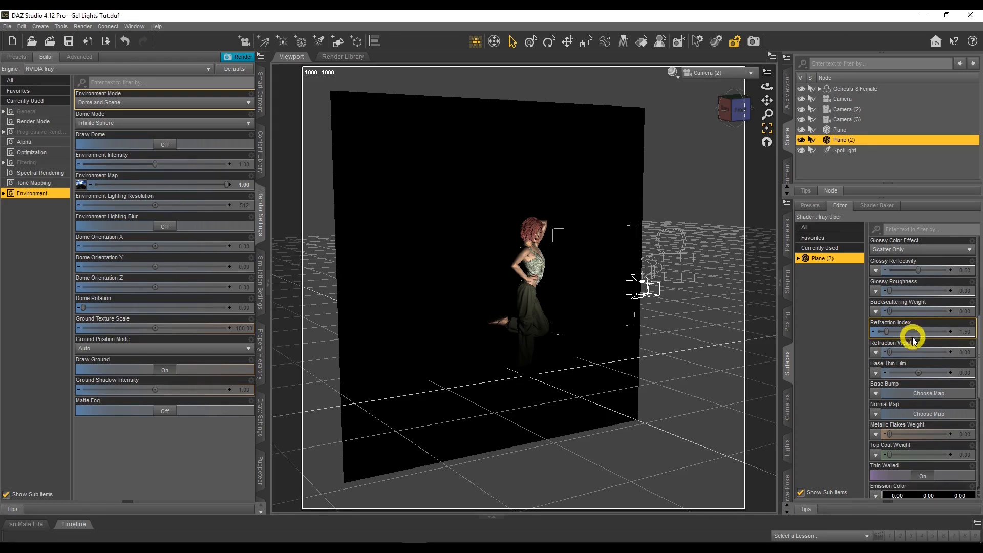
left_click_drag(890, 352, 969, 351)
left_click_drag(884, 331, 872, 333)
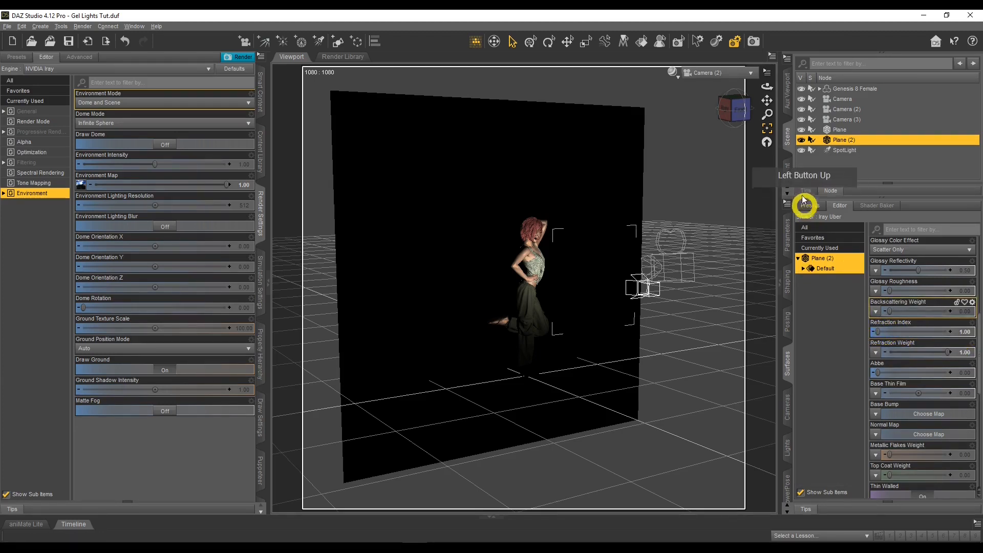
left_click_drag(767, 87, 767, 88)
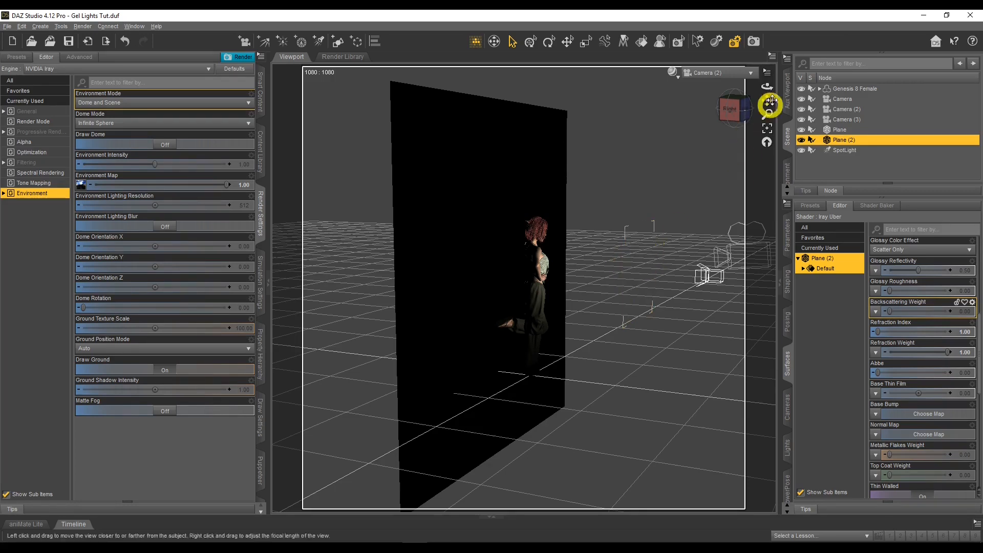
left_click_drag(764, 88, 764, 88)
Browse the image files for a map to load into Plane (2)'s Glossy Color
scroll(932, 400, "up", 3)
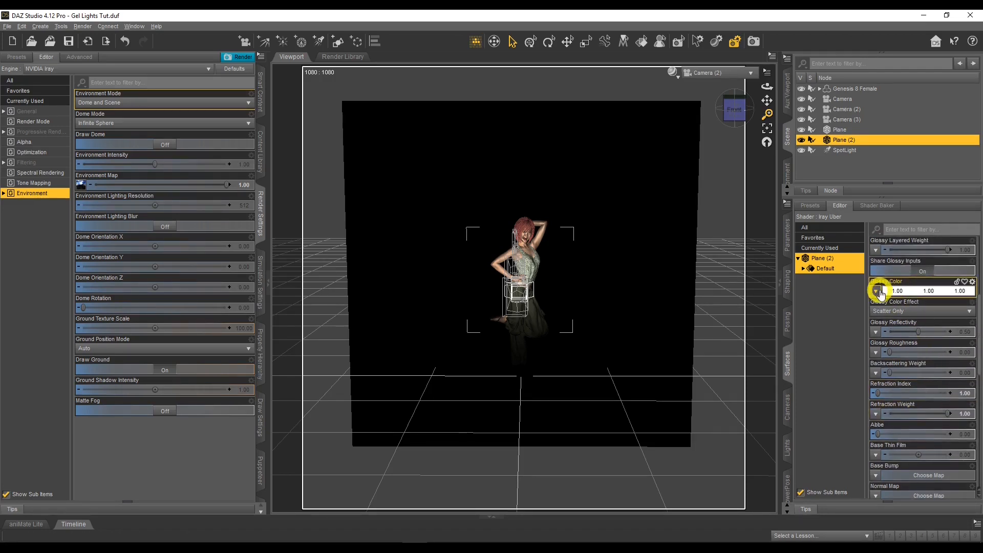
left_click(876, 292)
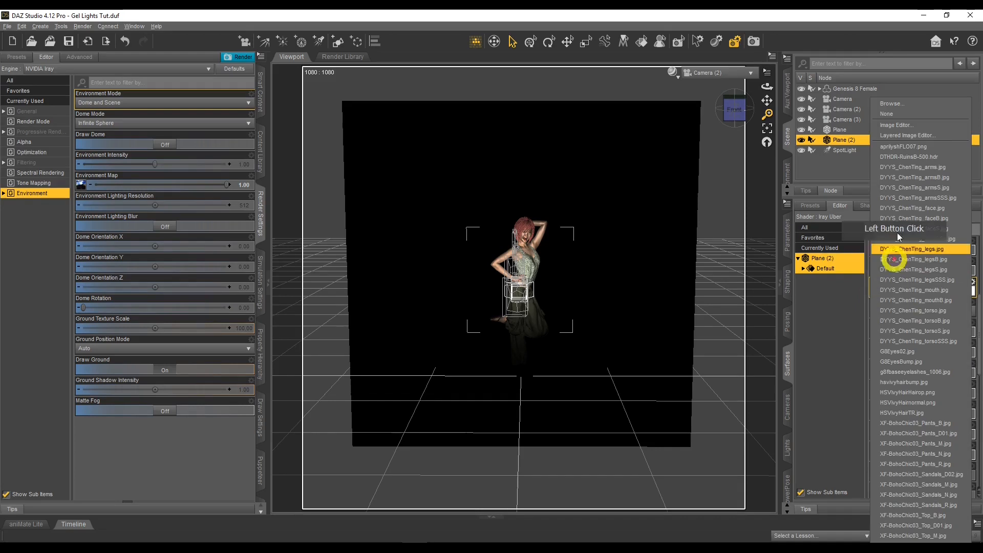
left_click(905, 106)
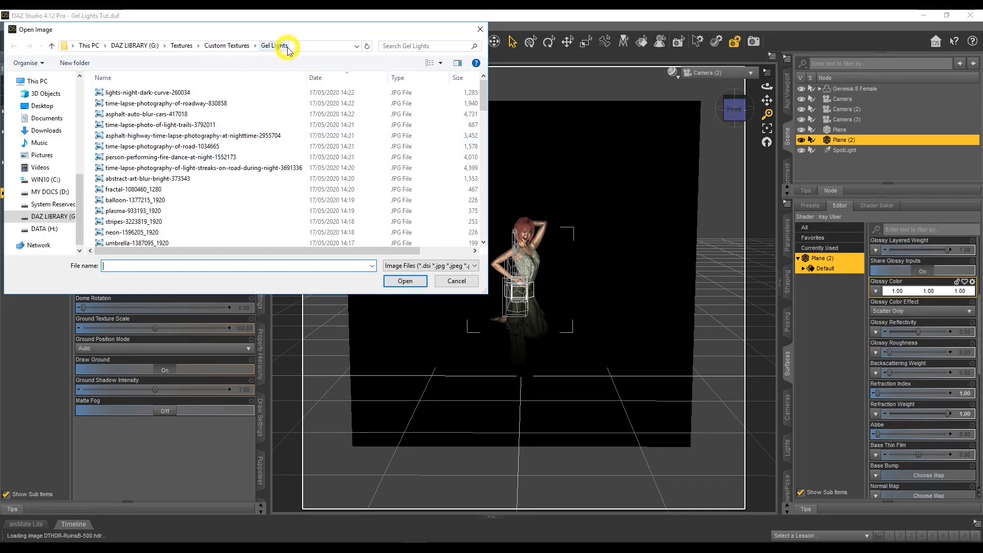
Preview the images in the Gel Lights folder one after another, starting with lights-night-dark-curve-260034, and return to the file selection
right_click(147, 93)
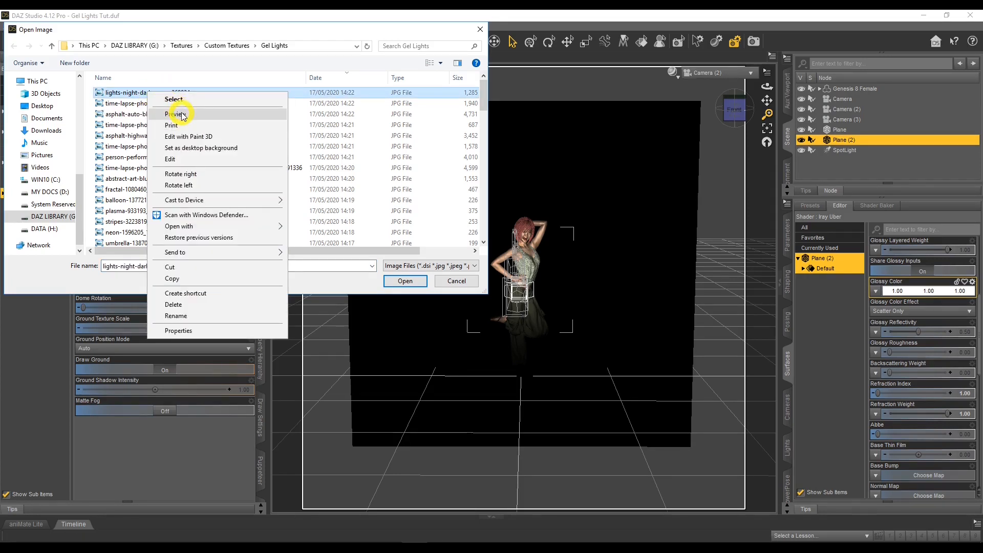
left_click(183, 113)
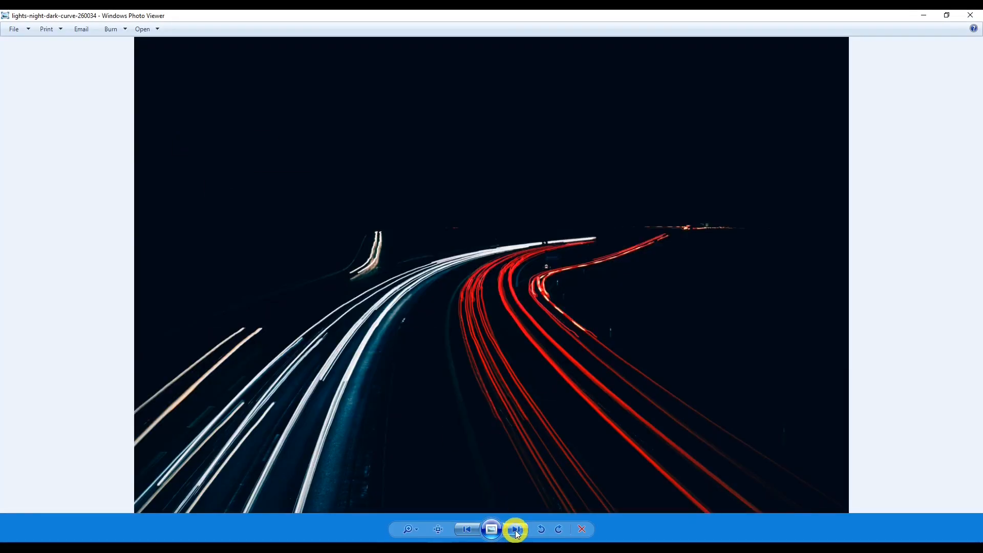
left_click(516, 530)
left_click(516, 530)
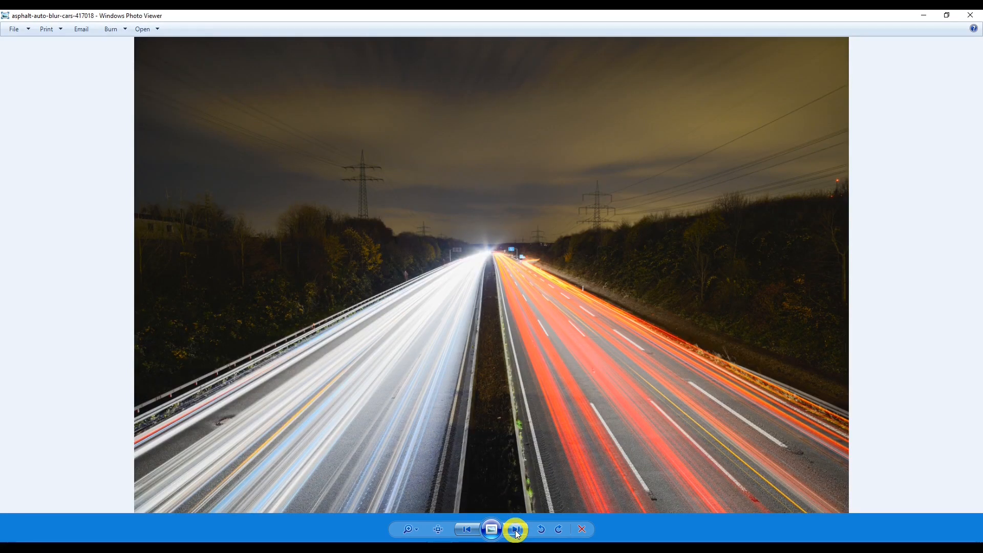
left_click(516, 530)
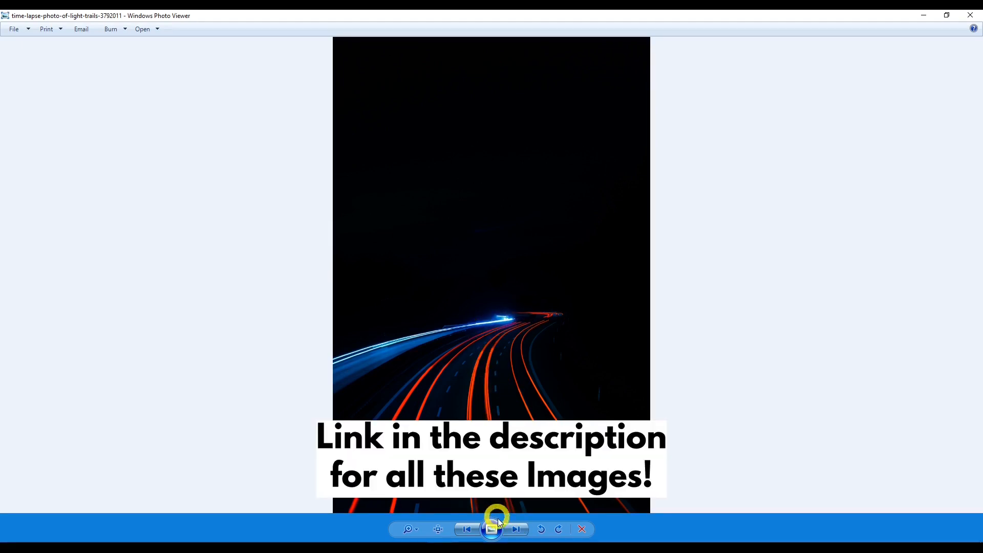
left_click(520, 530)
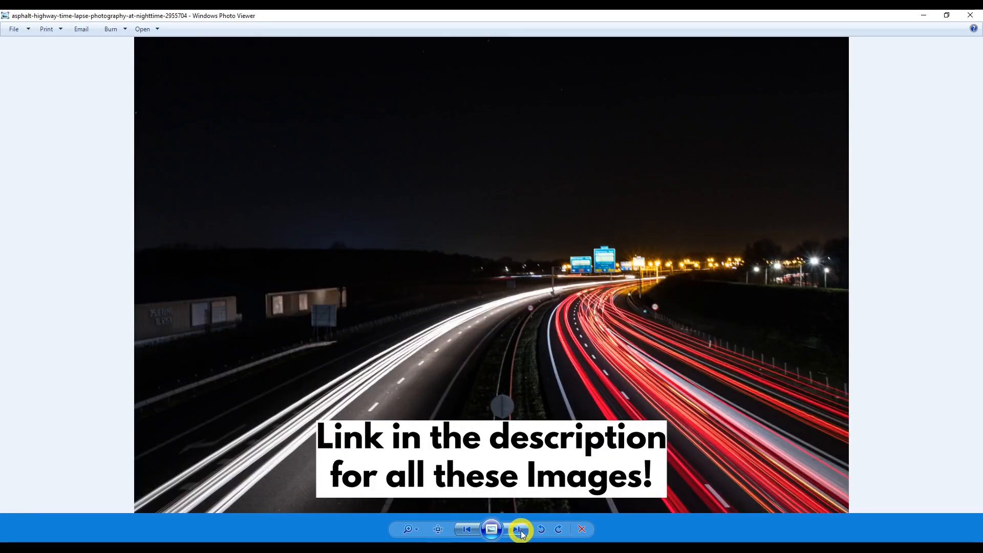
left_click(520, 530)
left_click(520, 530)
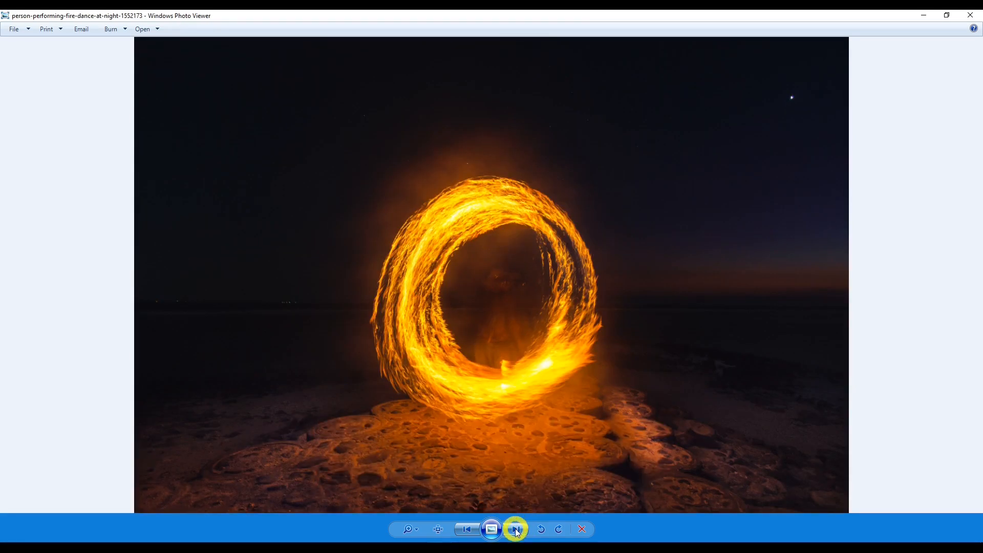
left_click(516, 530)
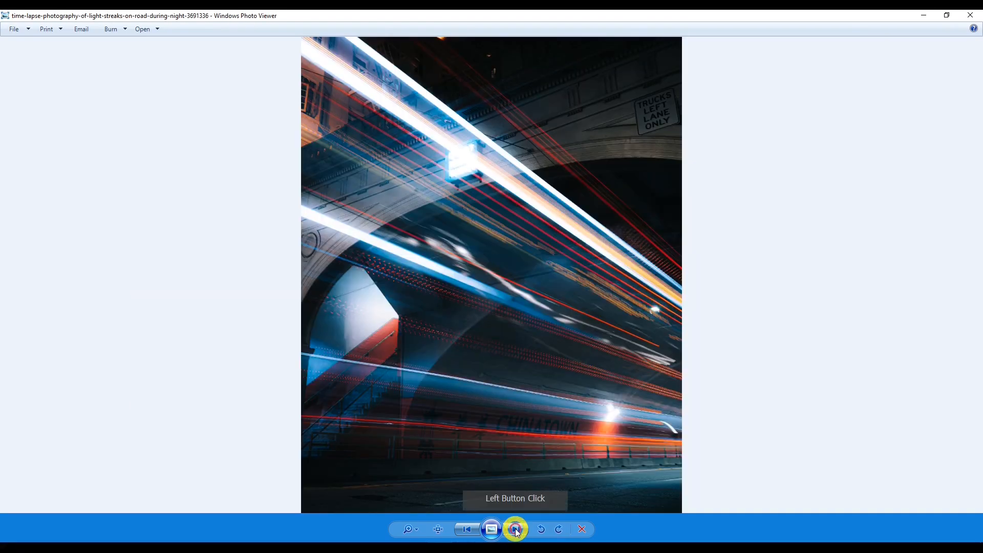
left_click(516, 529)
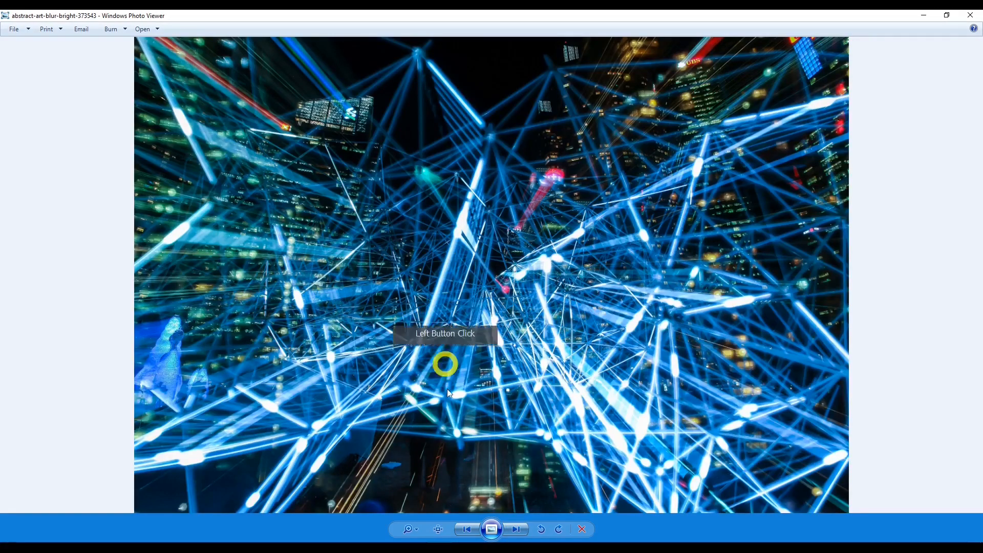
left_click(516, 529)
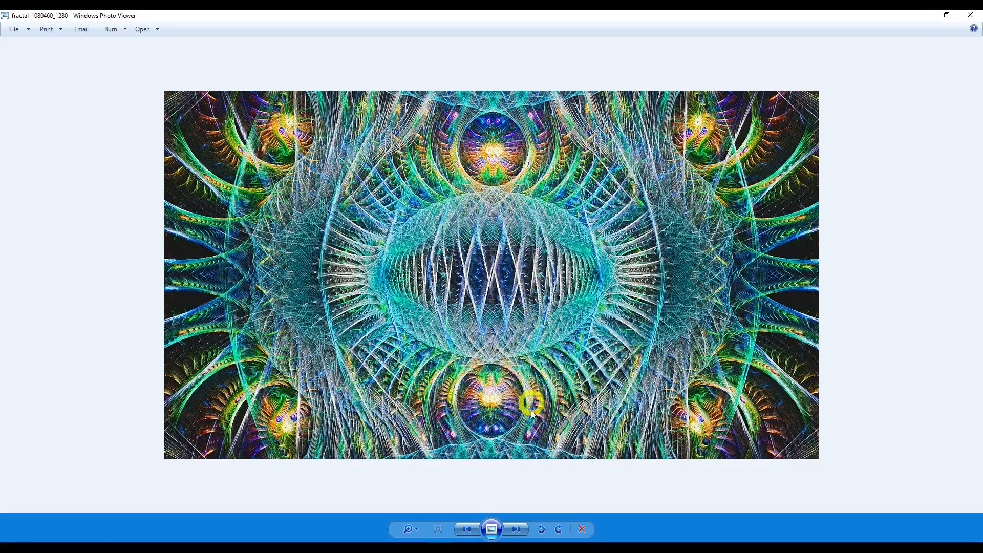
left_click(516, 529)
left_click(517, 529)
left_click(517, 531)
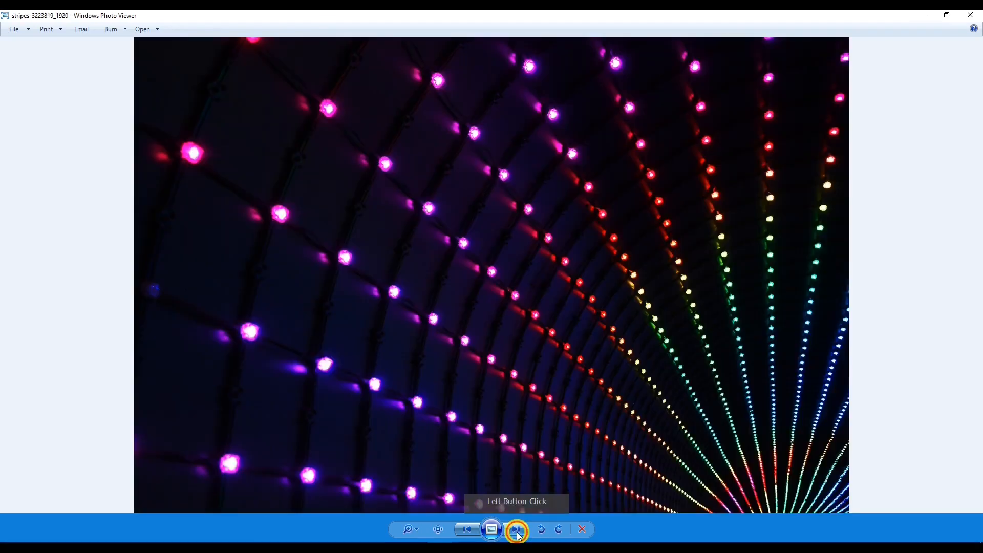
left_click(517, 530)
left_click(517, 530)
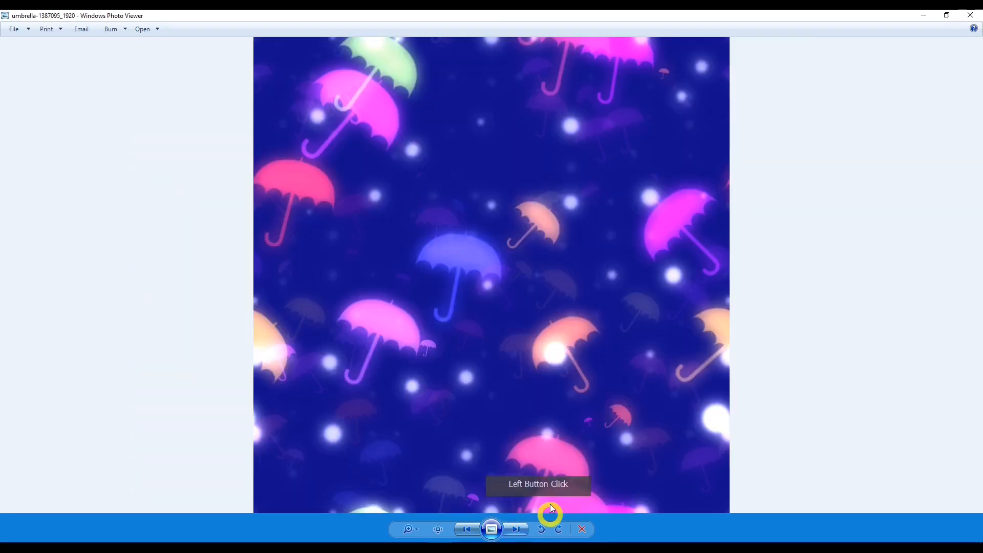
left_click(970, 16)
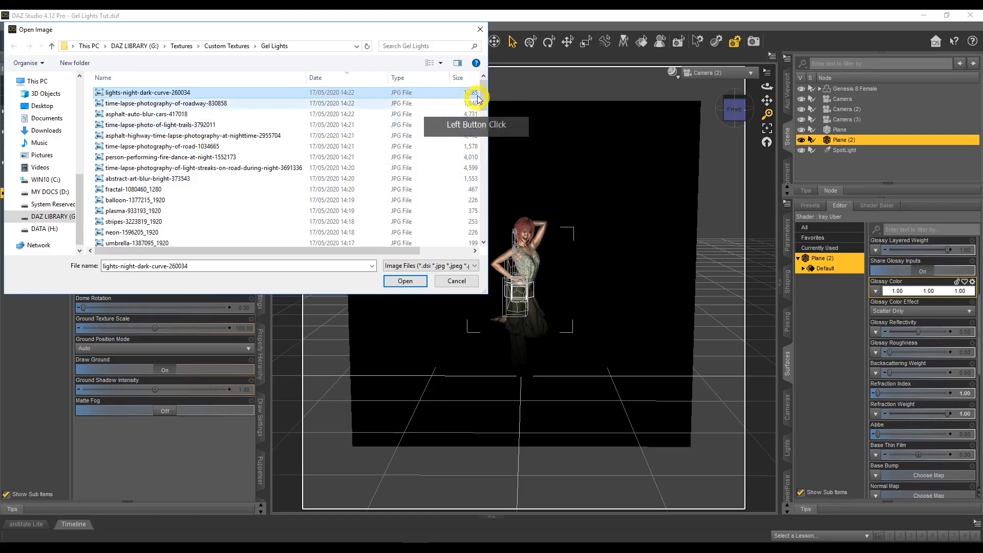
Preview photo-of-blue-pink-and-green-led-light-775907 and load it as the Glossy Color map of Plane (2)
left_click_drag(483, 89, 476, 244)
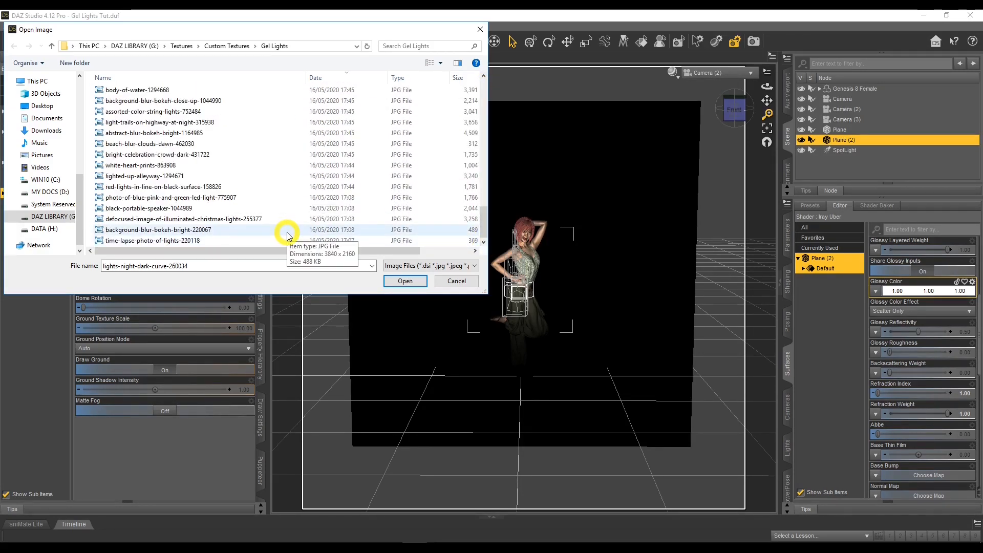
right_click(220, 197)
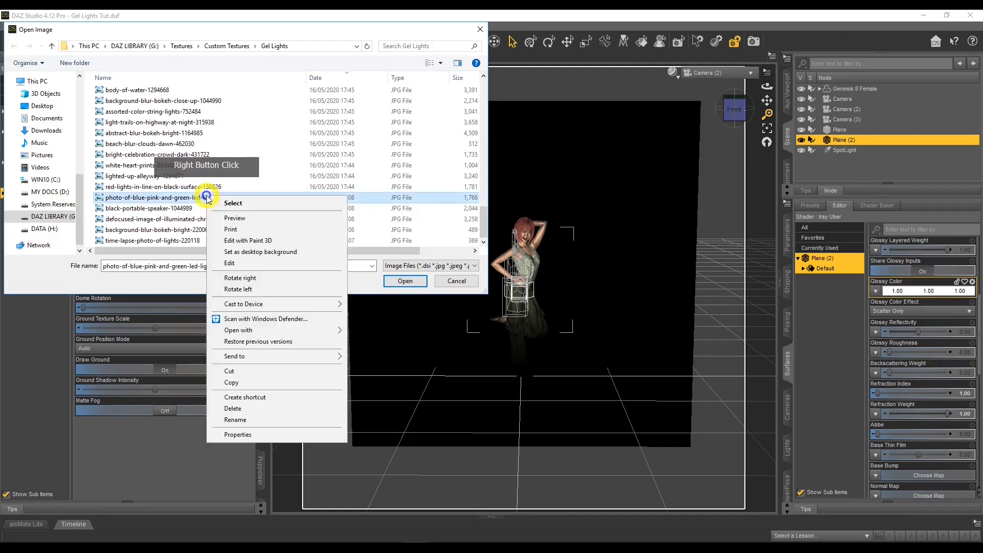
left_click(223, 218)
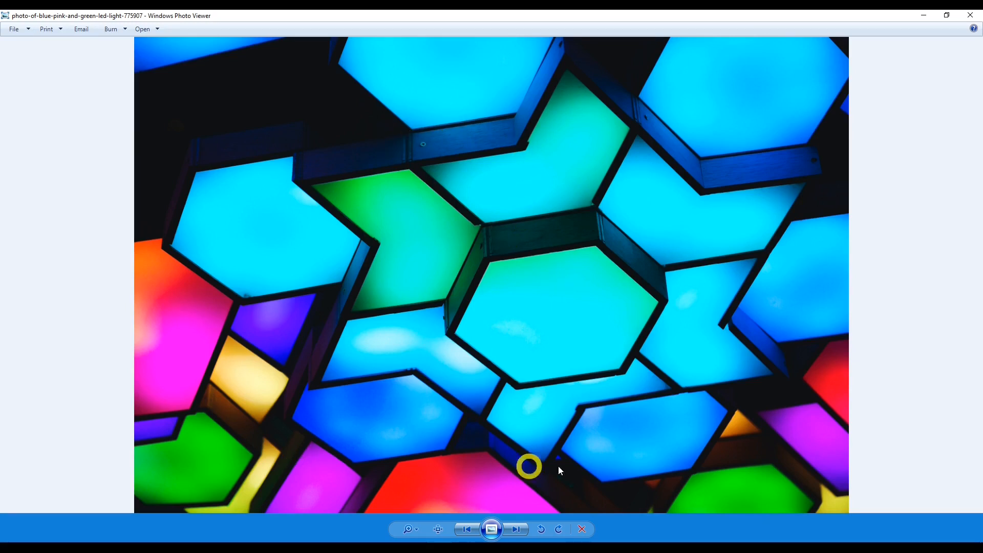
left_click(970, 15)
double_click(241, 198)
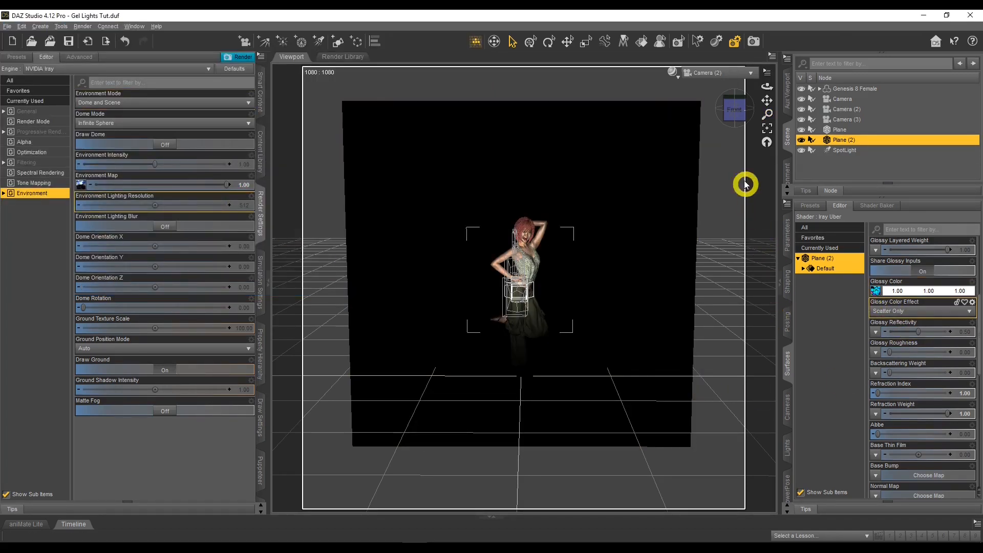
Switch the Camera (2) viewport to the Iray preview and set the render Environment Mode to Scene Only
left_click(674, 75)
left_click(689, 191)
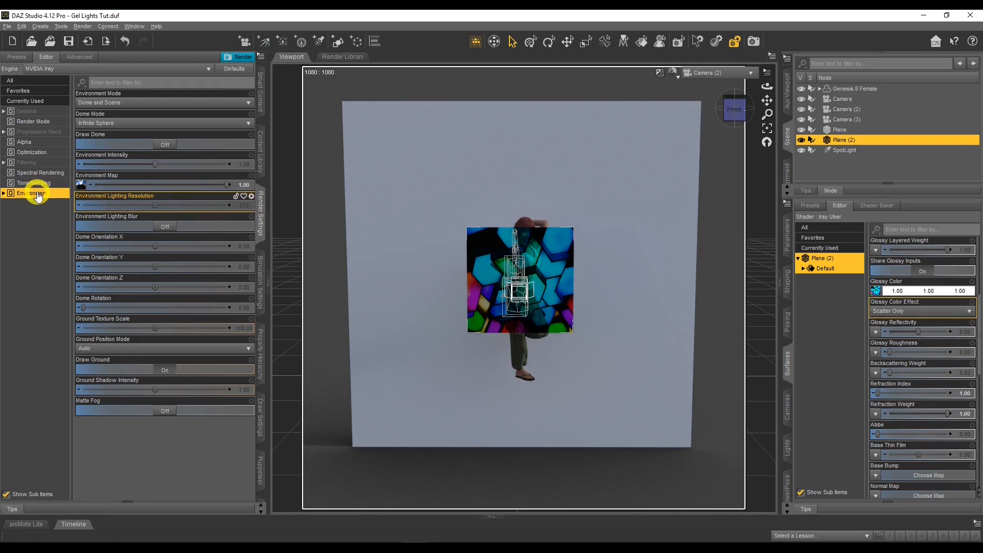
left_click(123, 102)
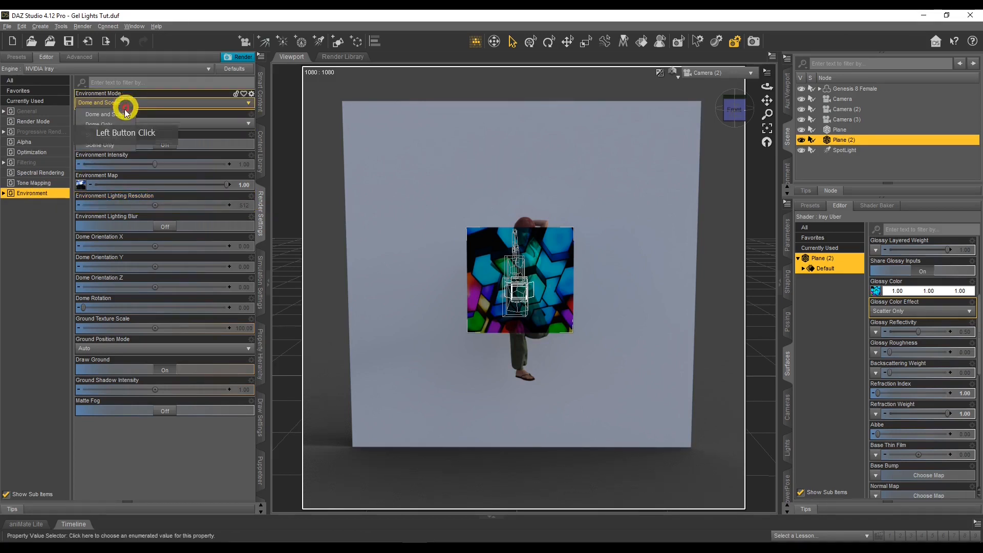
left_click(107, 144)
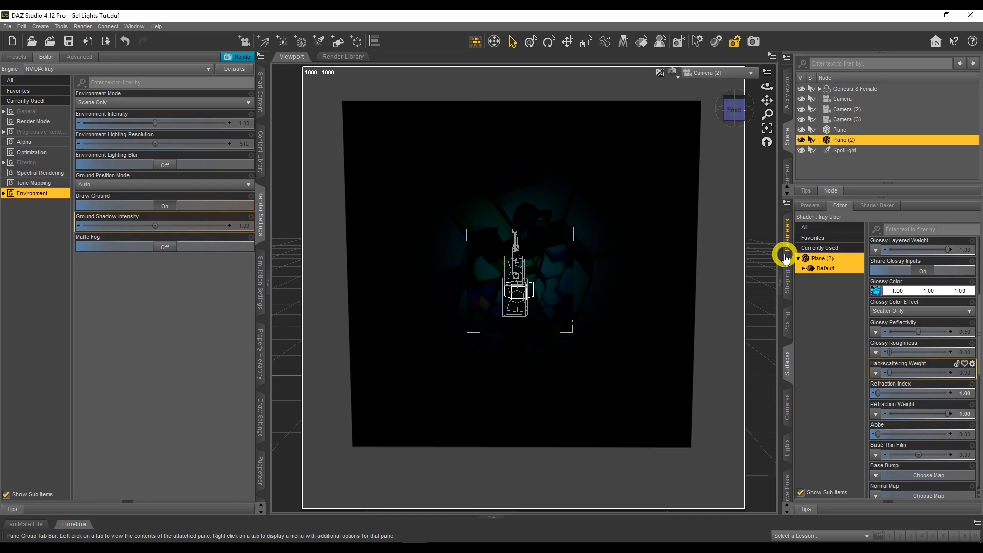
Set the SpotLight's Light Geometry to Rectangle and raise its Luminous Flux so the gel projection brightens
left_click(846, 152)
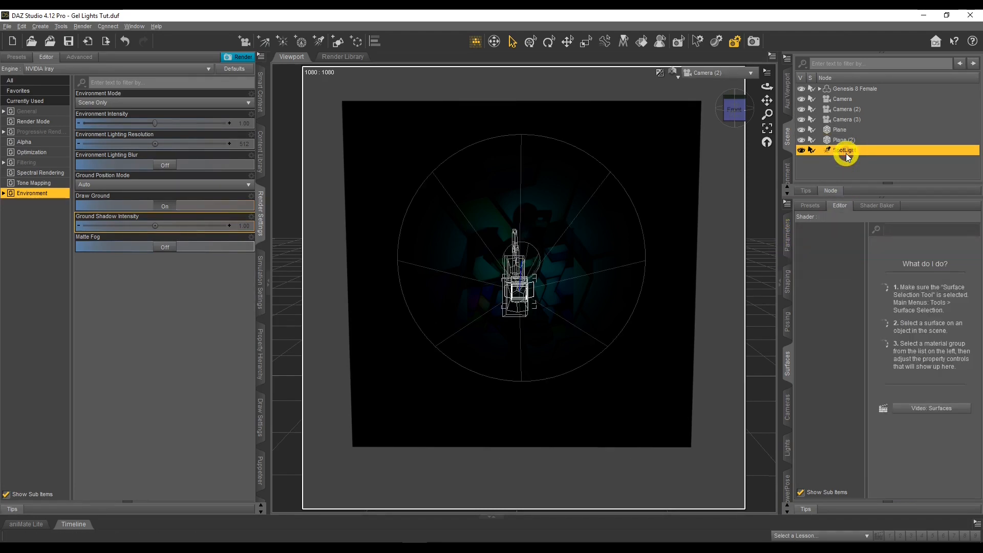
left_click(786, 241)
left_click(820, 332)
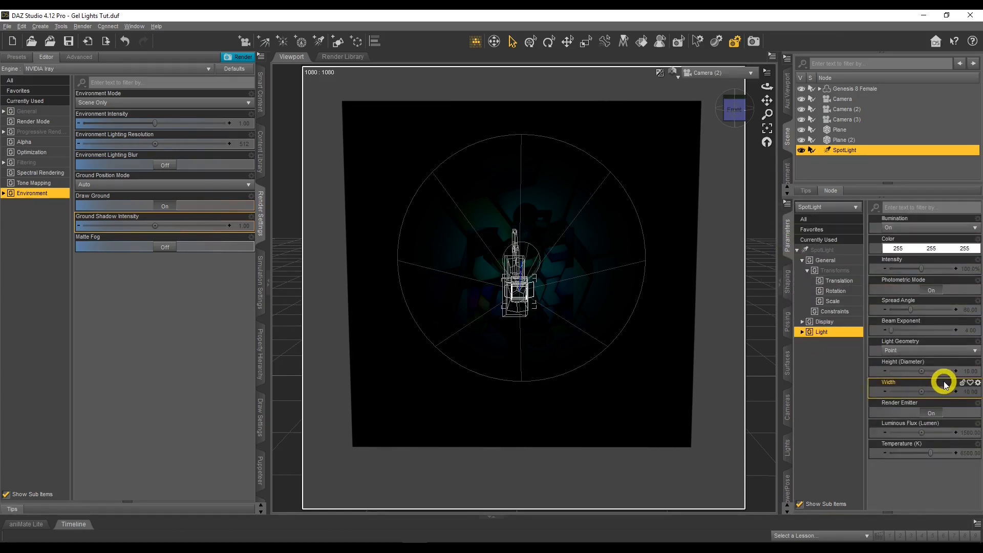
left_click(915, 348)
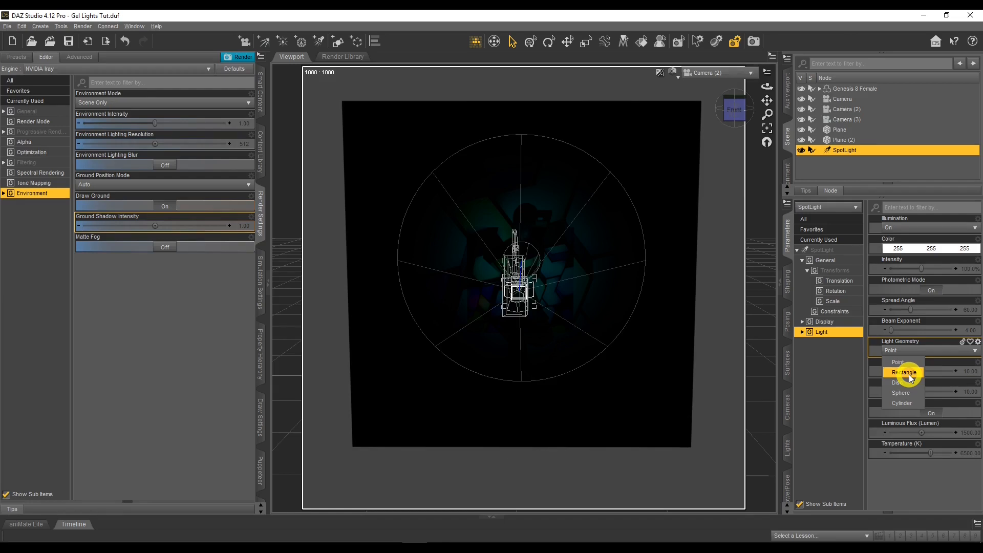
left_click(908, 373)
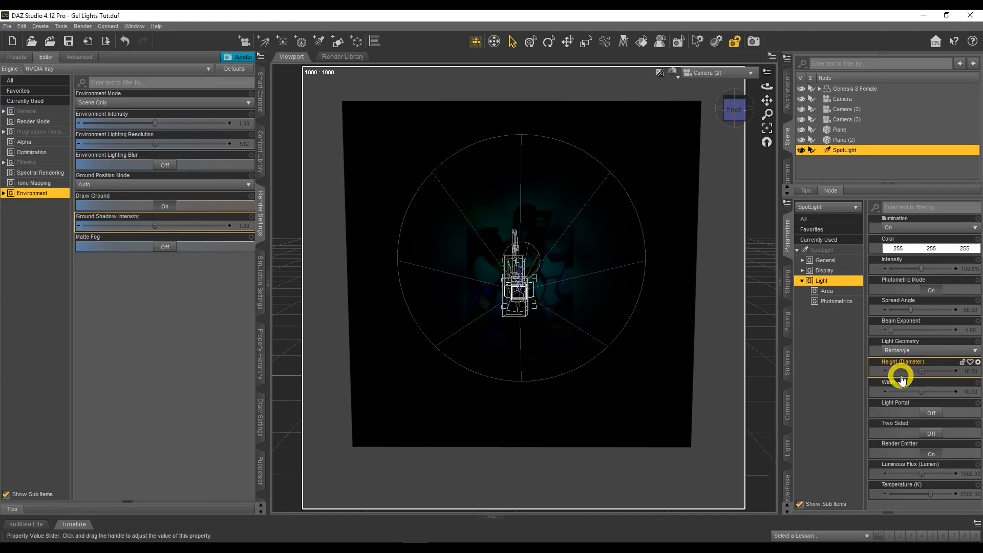
left_click(970, 473)
left_click(930, 473)
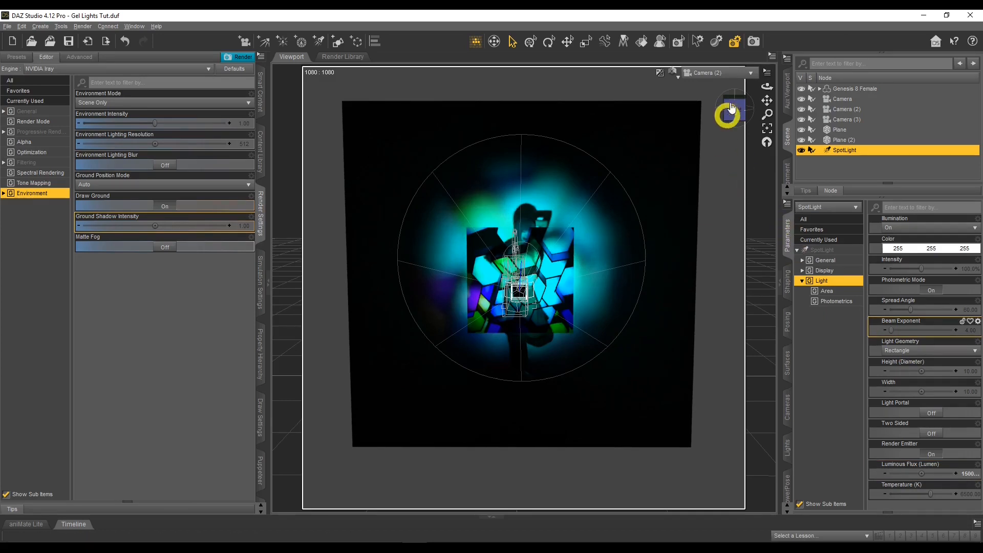
Inspect the gel projection through Camera (3), Camera and Camera (2), orbiting Camera (2) to a side angle
left_click(726, 73)
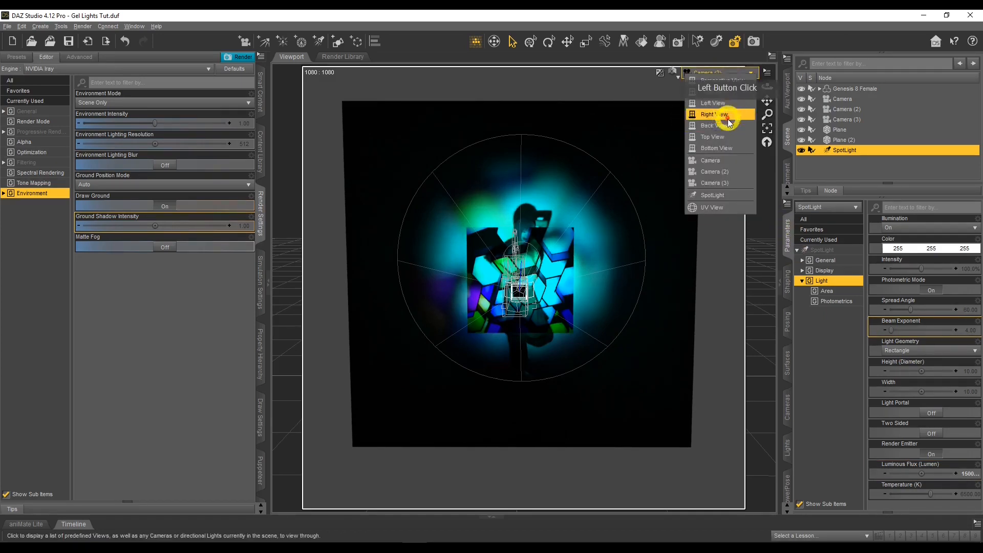
left_click(735, 181)
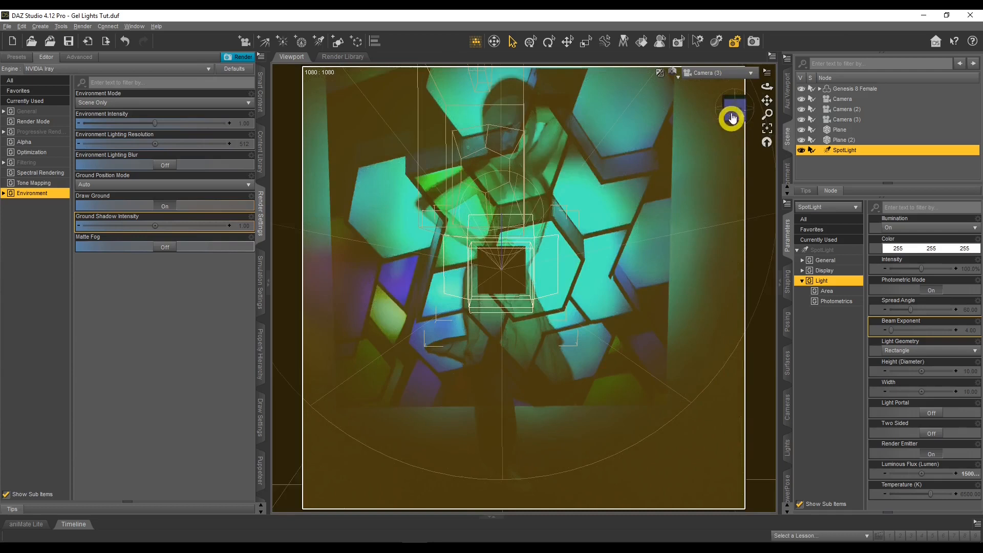
left_click(726, 73)
left_click(735, 159)
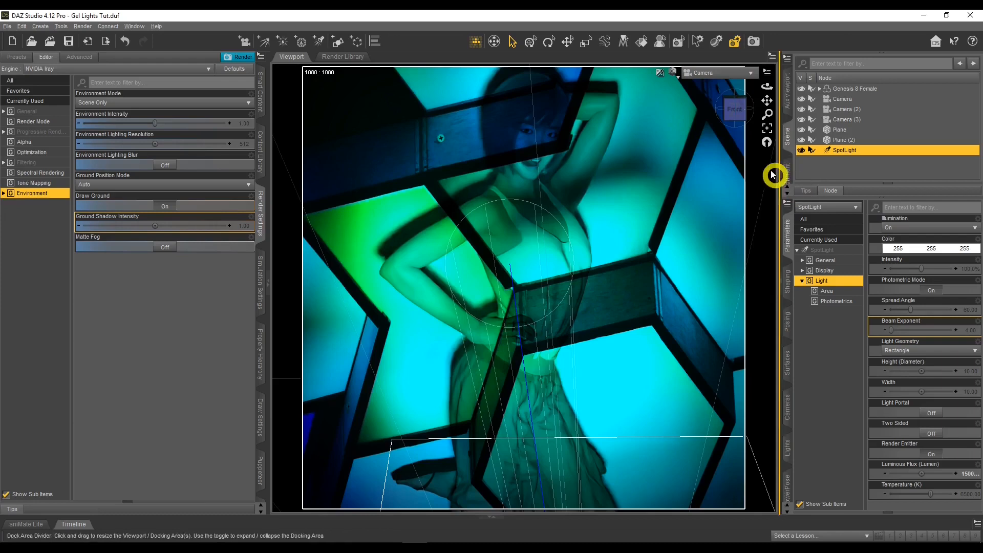
left_click(728, 73)
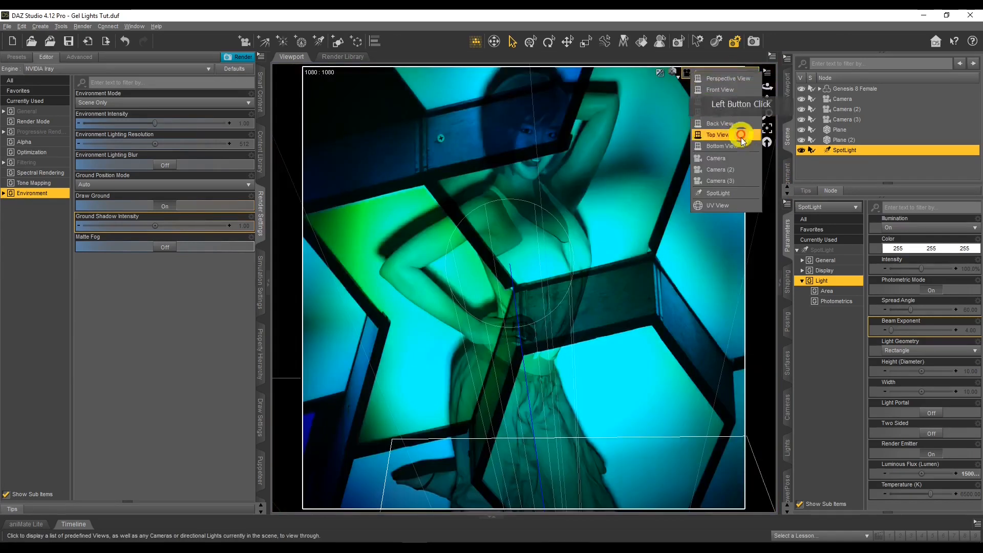
left_click(742, 168)
left_click(763, 84)
left_click_drag(762, 84, 765, 85)
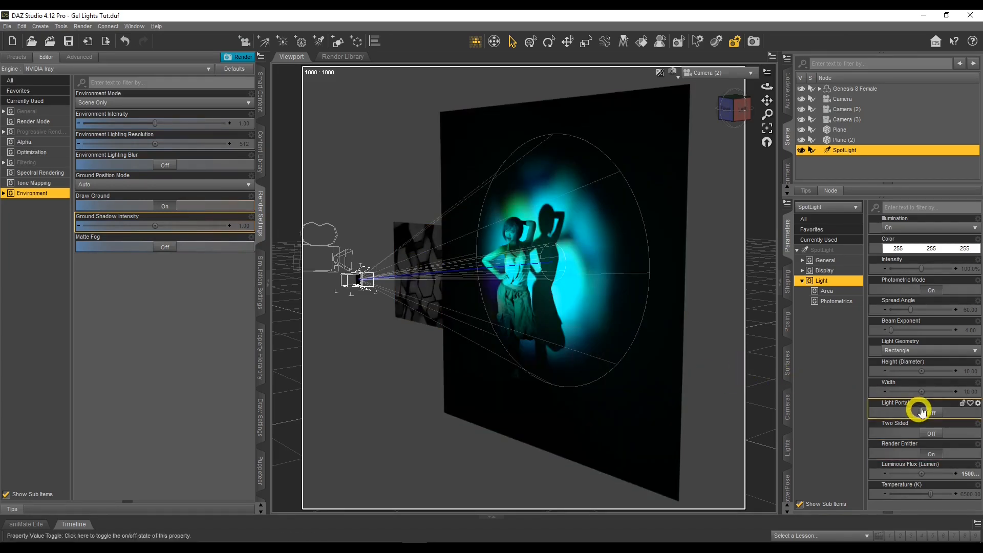
Set the SpotLight's Height (Diameter) and Width both to 0.1 to sharpen the projected pattern
left_click(973, 372)
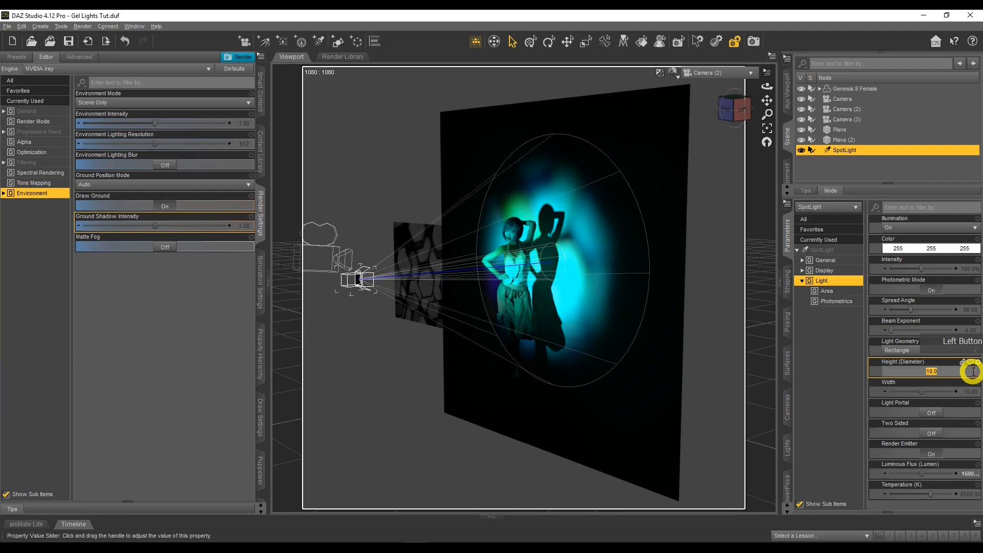
type("0.1")
key("Return")
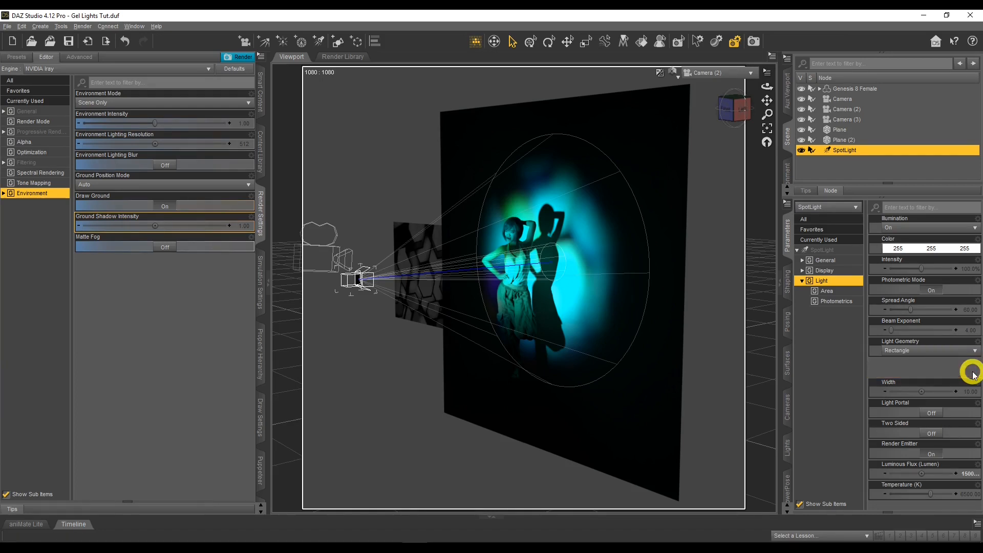
left_click(971, 391)
type("0.1")
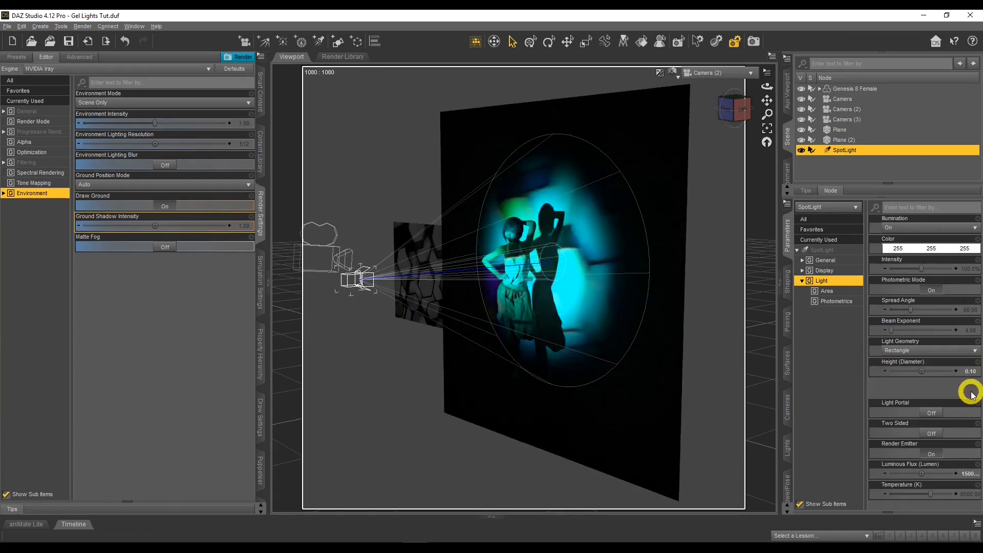
key("Return")
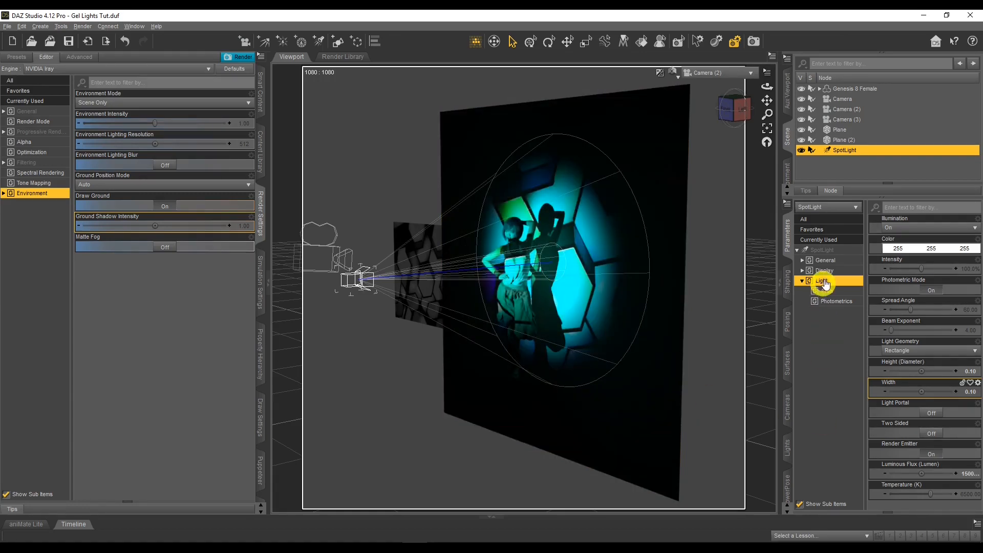
Parent Plane (2) to the SpotLight in the scene hierarchy
left_click(841, 142)
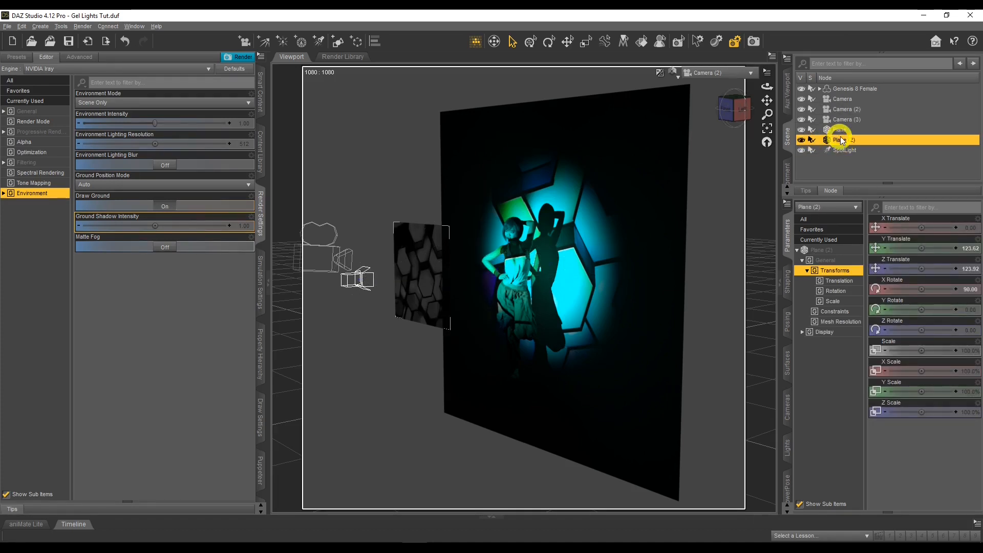
left_click(840, 140)
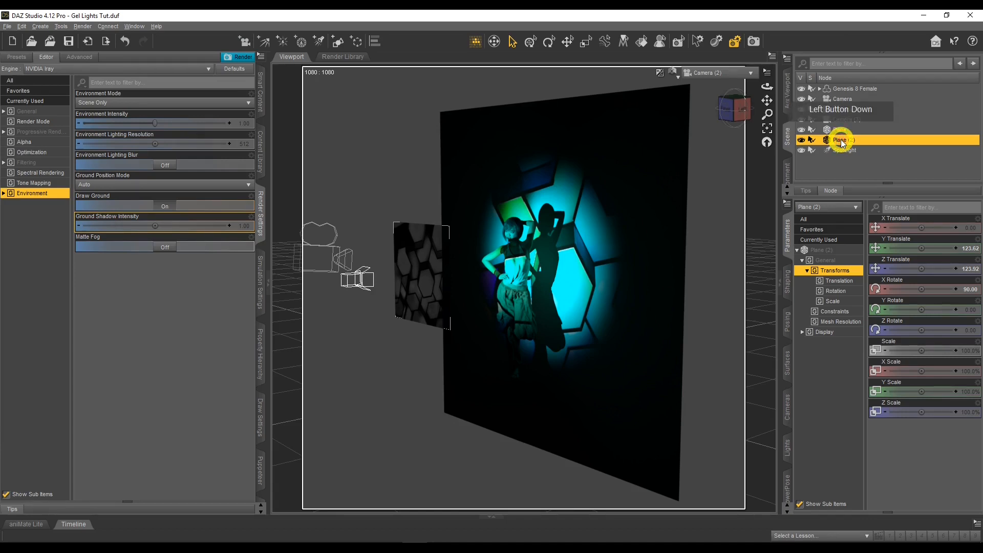
left_click(848, 144)
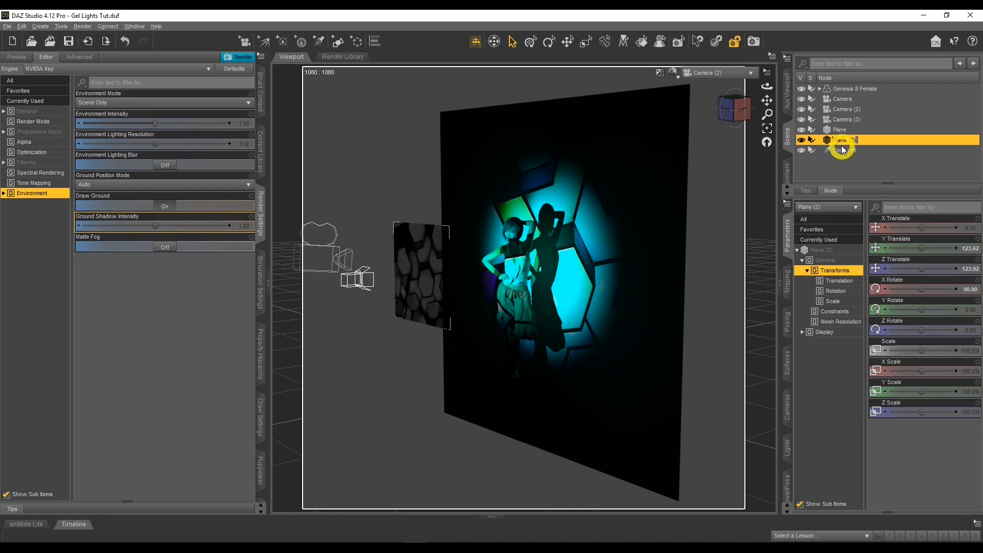
left_click_drag(864, 139, 864, 149)
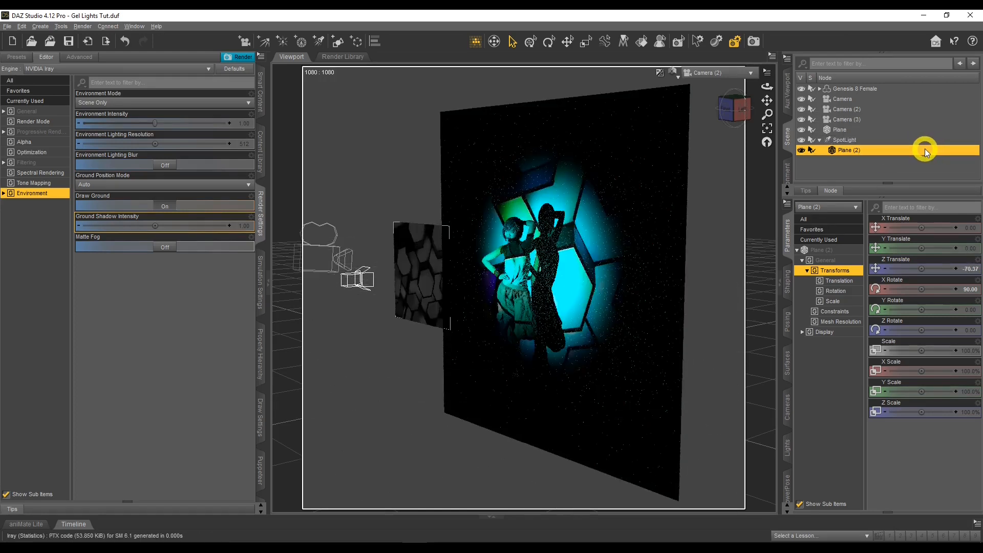
Test the parenting by shifting the SpotLight along X to about -78.76, and return its X Translate to 0
left_click(845, 139)
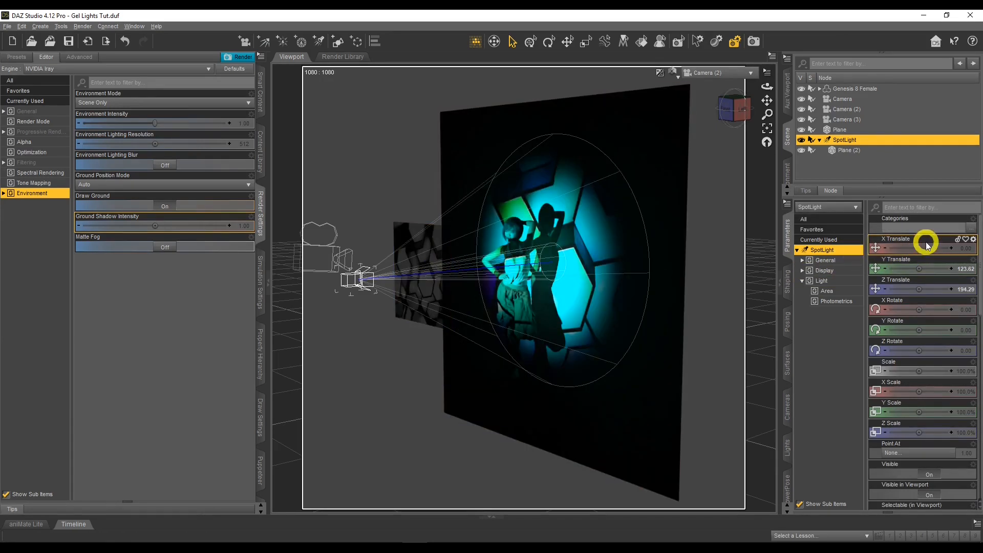
left_click_drag(927, 246, 919, 247)
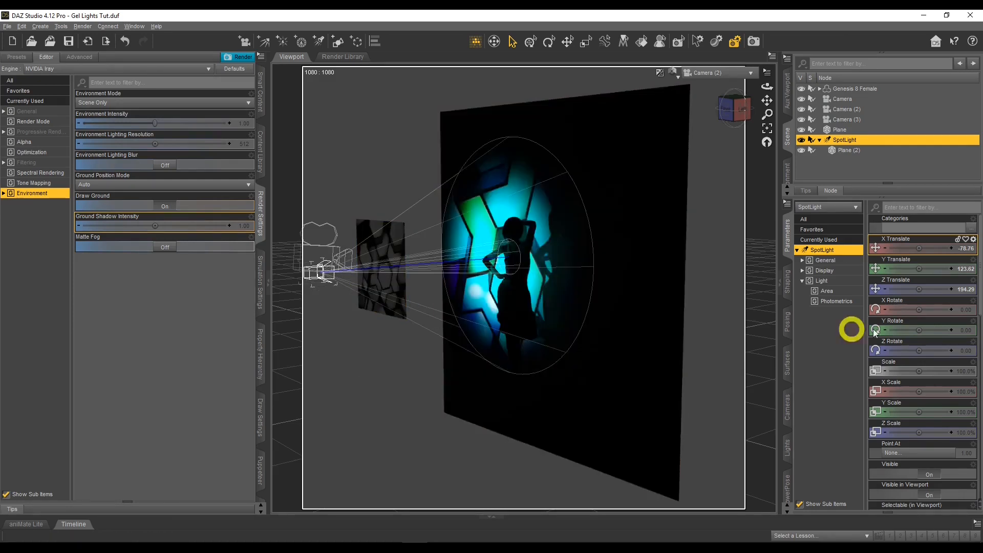
left_click(968, 249)
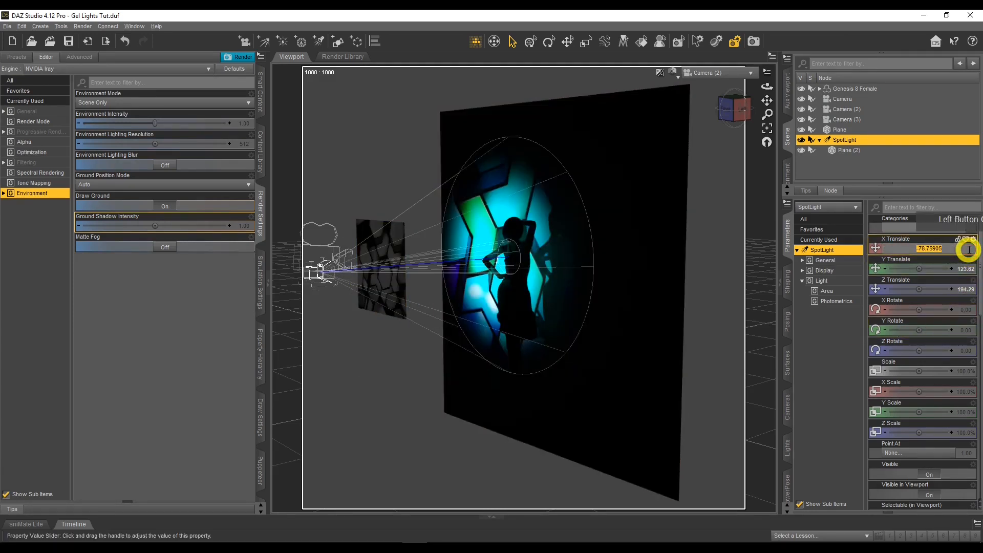
type("0")
key("Return")
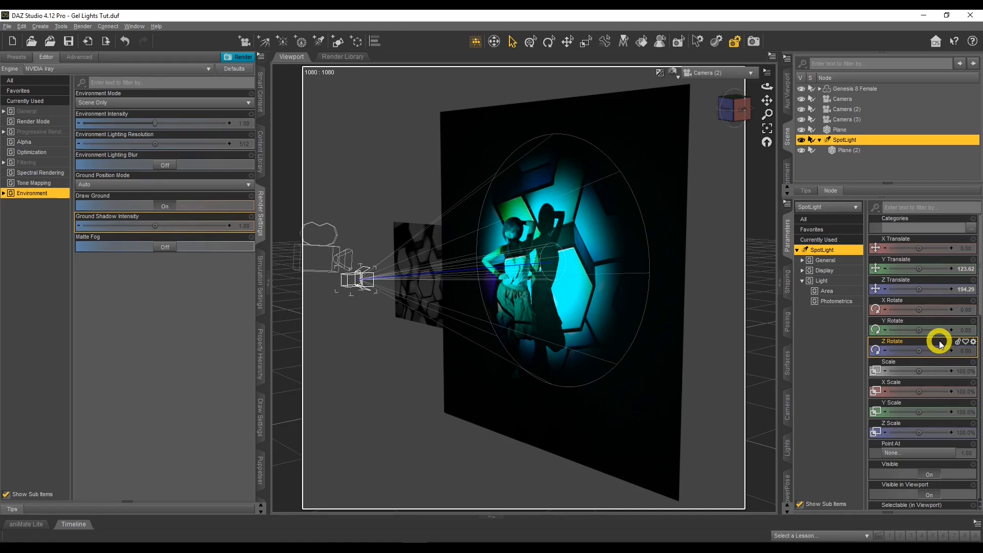
Set the Horizontal Tiles of Plane (2)'s Default surface to 2
left_click(848, 150)
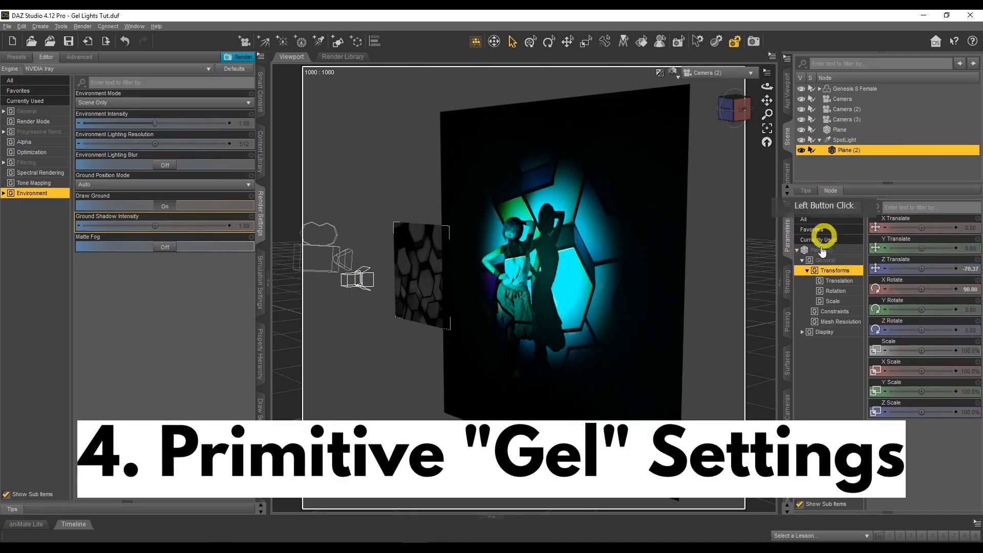
left_click(789, 365)
scroll(908, 338, "down", 2)
scroll(907, 338, "down", 4)
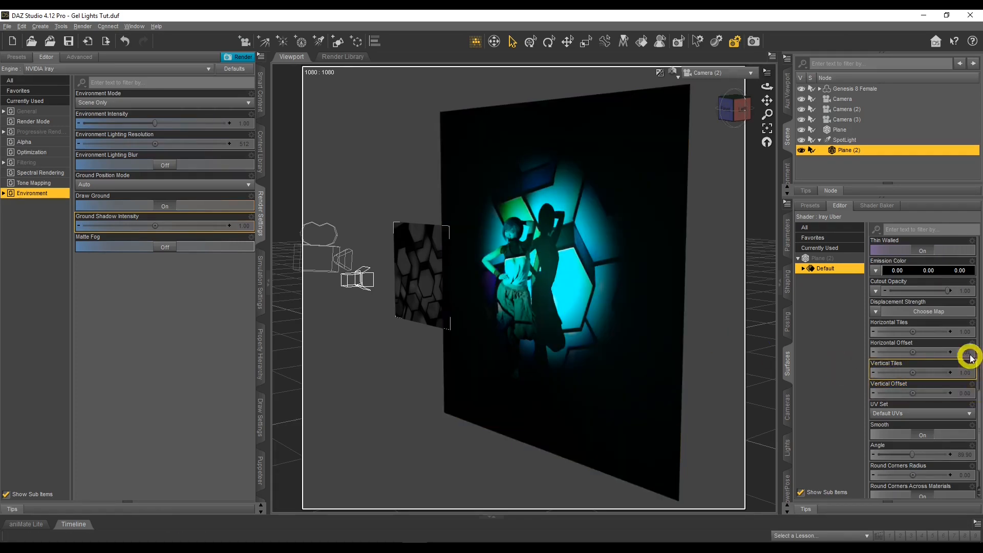
left_click(969, 333)
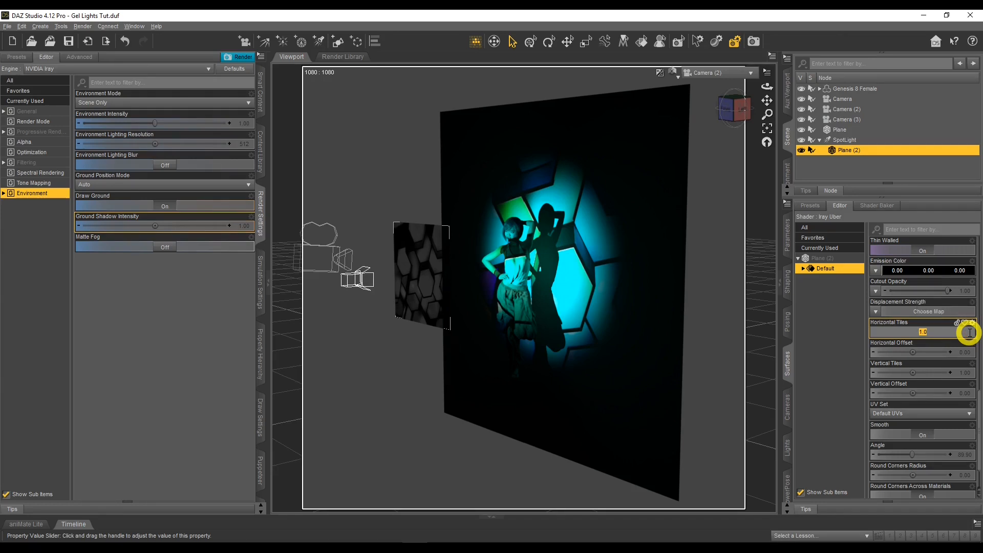
type("2")
key("Return")
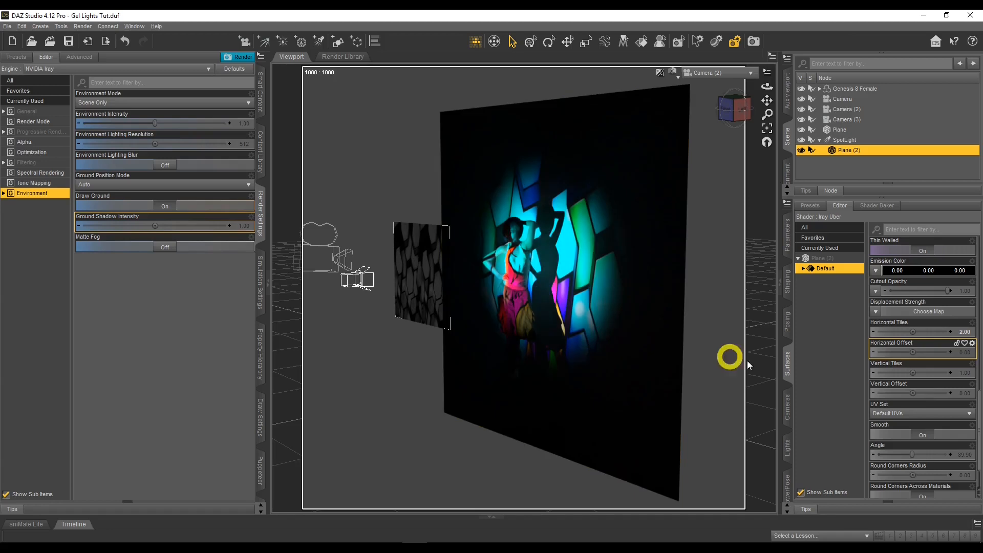
Try Horizontal Tiles at 3 on Plane (2)'s surface, and return the value to 1
left_click(970, 332)
type("3")
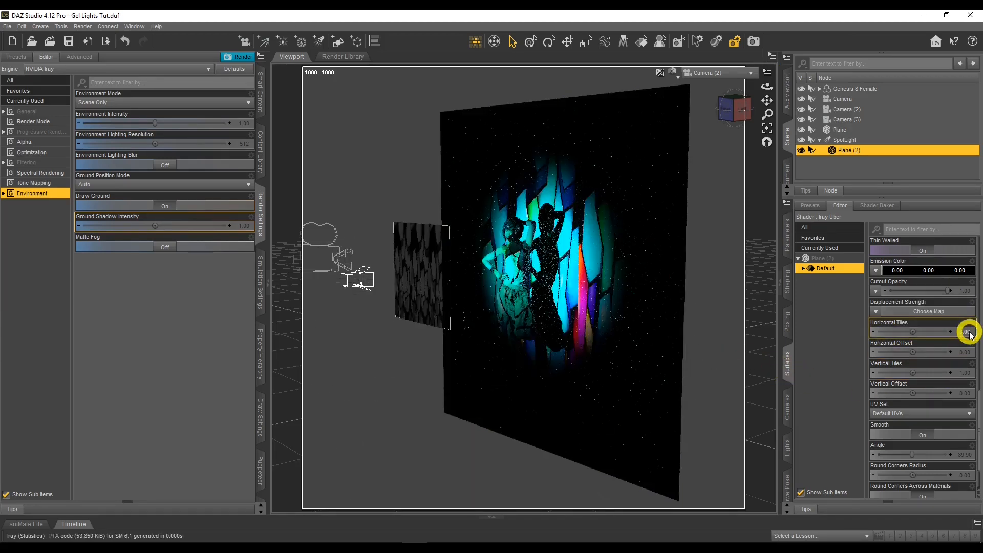
key("Return")
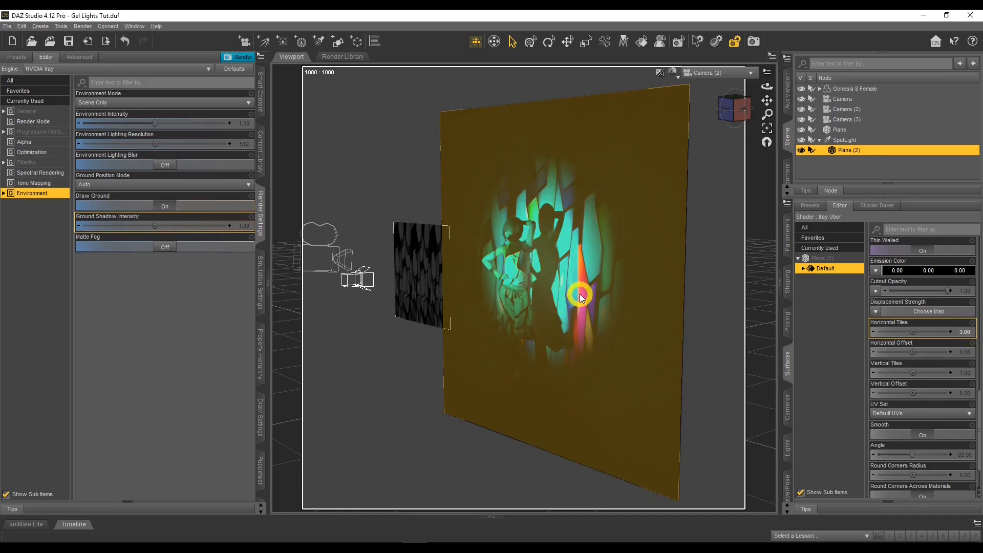
left_click(967, 333)
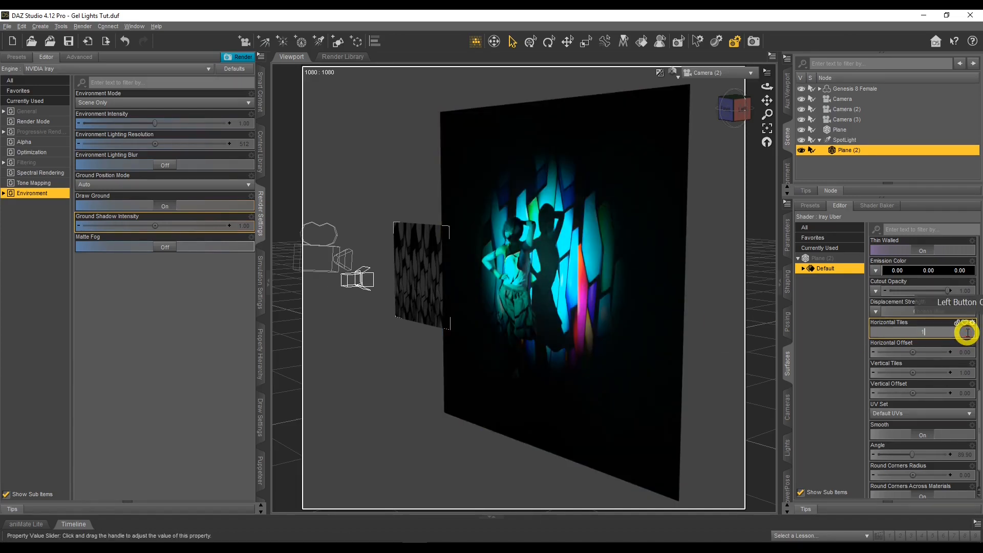
type("1")
key("Return")
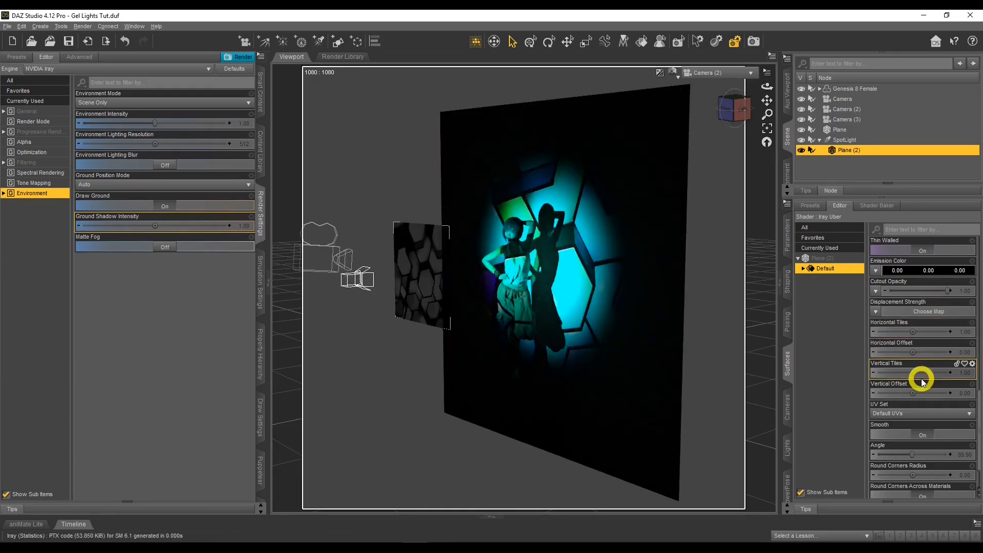
Set the Vertical Tiles of Plane (2)'s surface to 2
left_click(966, 373)
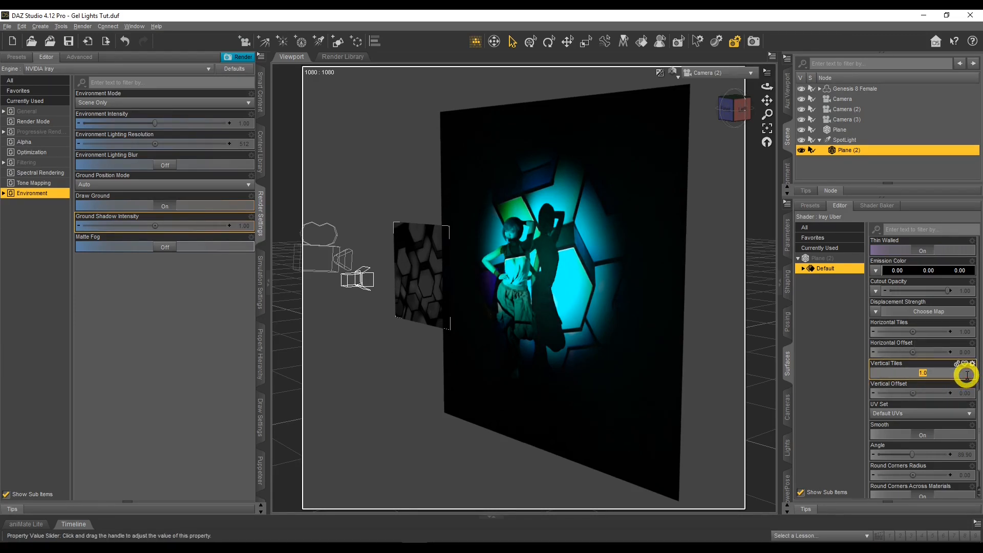
type("2")
key("Return")
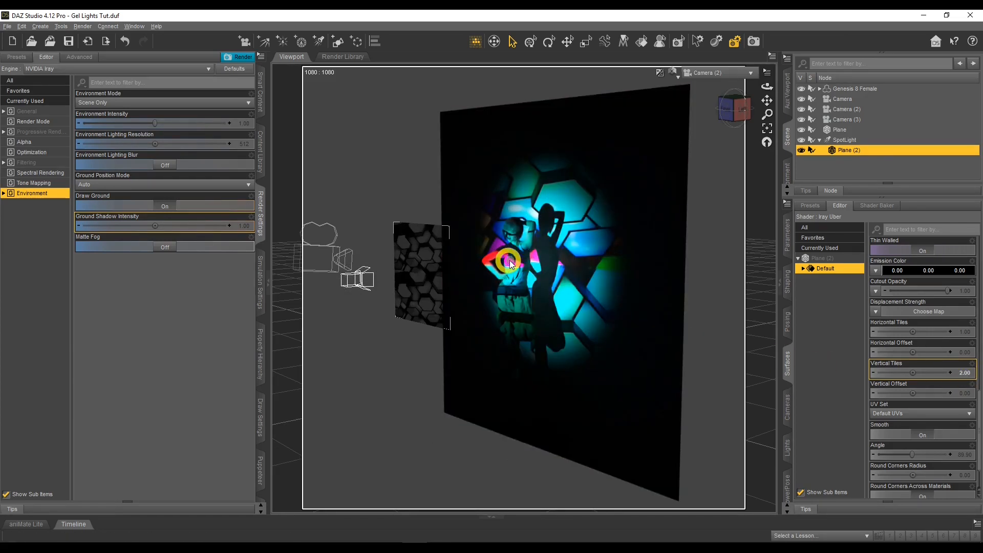
Try 3 Vertical Tiles and 2 Horizontal Tiles on Plane (2)'s Default surface
left_click(966, 372)
type("3")
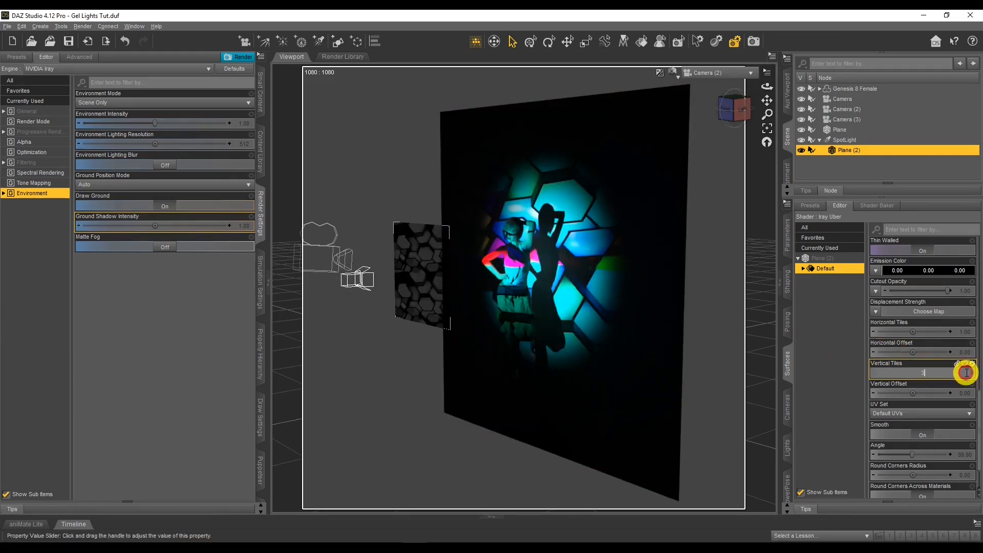
key("Return")
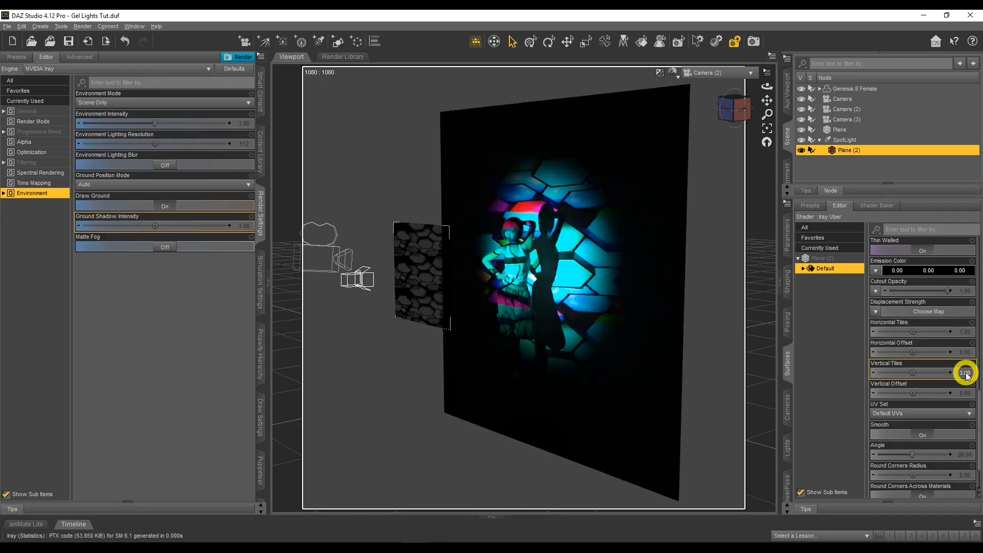
left_click(964, 331)
type("2")
key("Return")
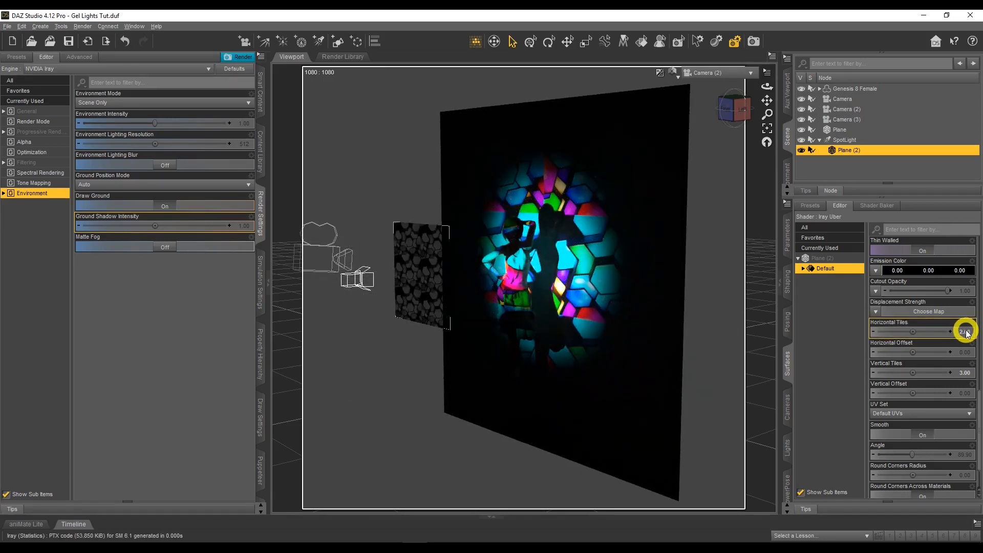
Stretch the gel pattern by setting Plane (2)'s Horizontal Tiles to 0.5 and Vertical Tiles to 5
left_click(966, 333)
type("0.5")
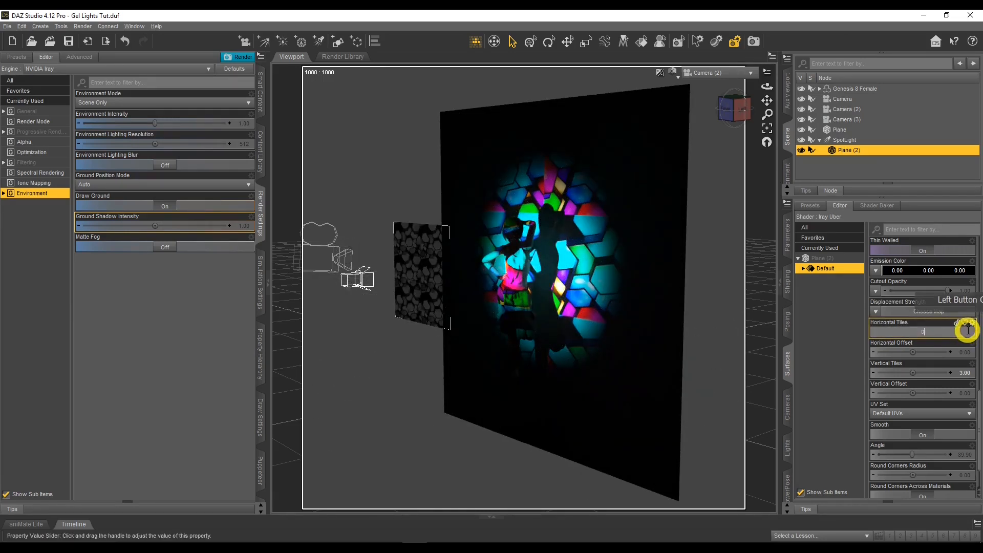
key("Return")
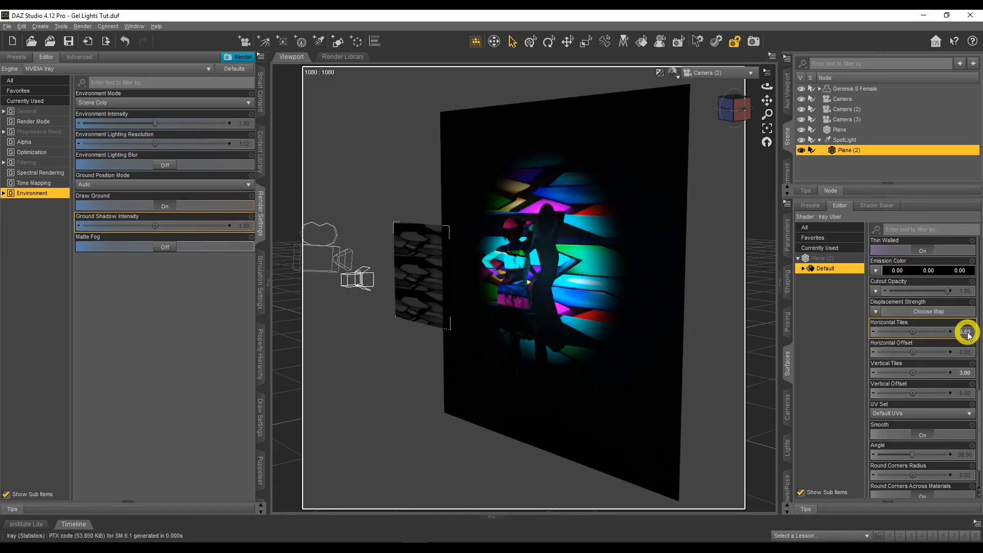
left_click(969, 373)
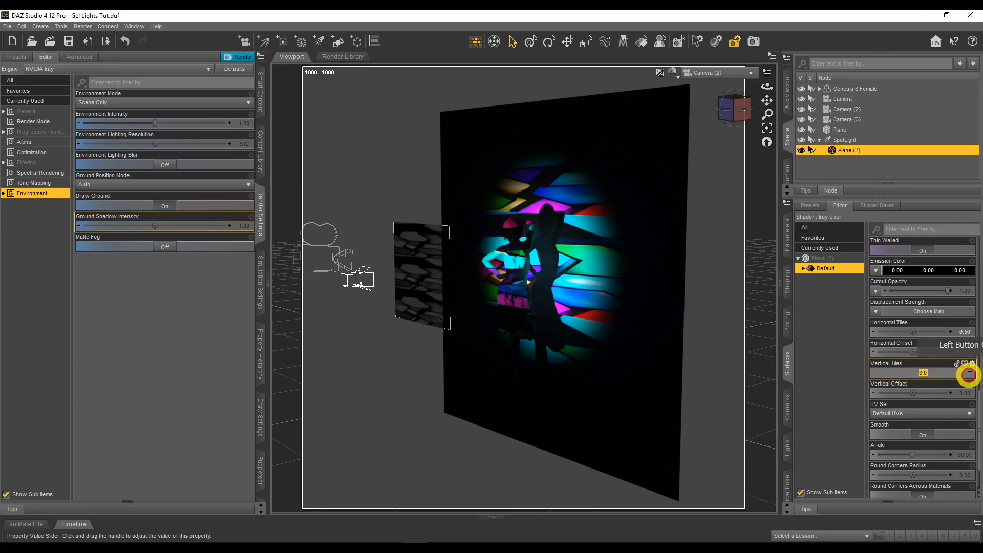
key("Return")
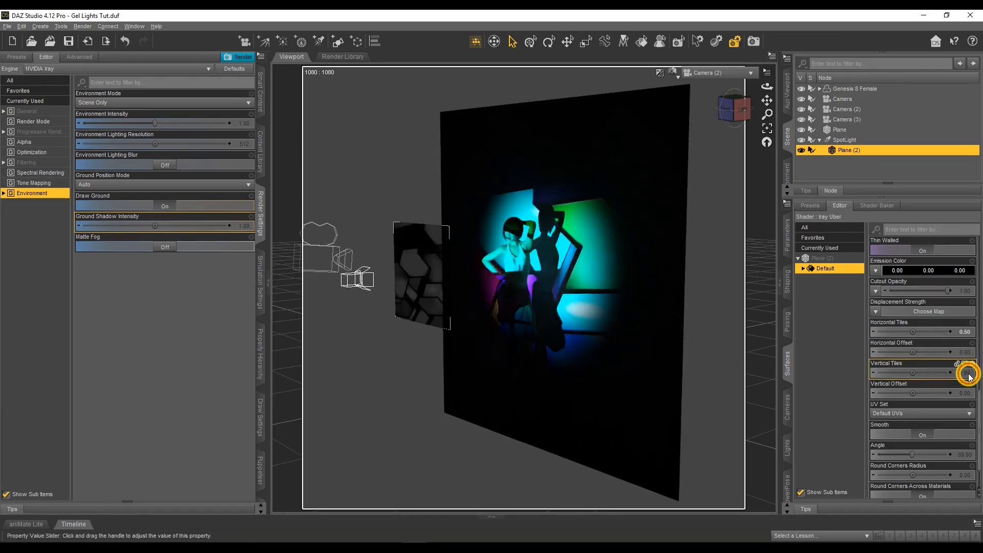
left_click(969, 374)
type("5")
key("Return")
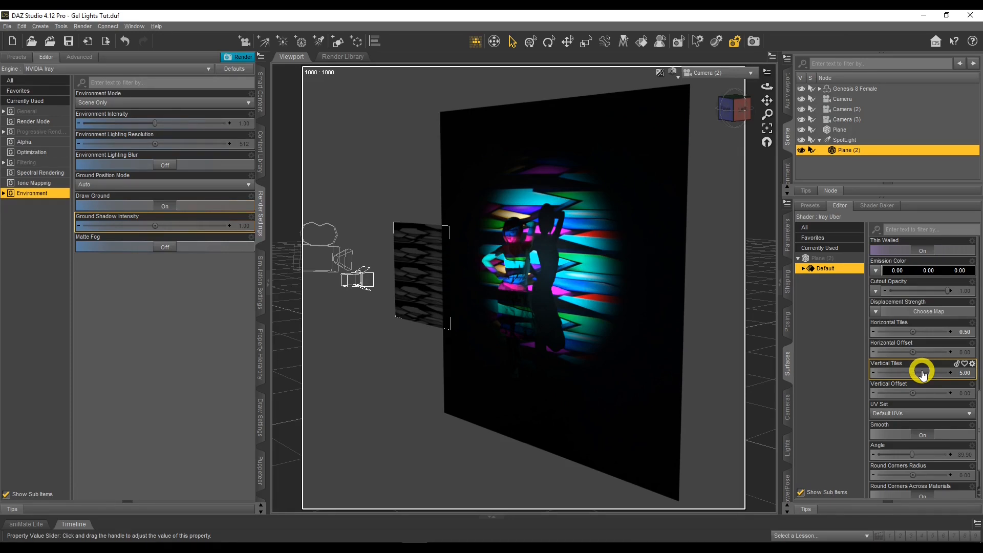
View the stretched gel pattern on the figure through Camera
left_click(717, 73)
left_click(727, 161)
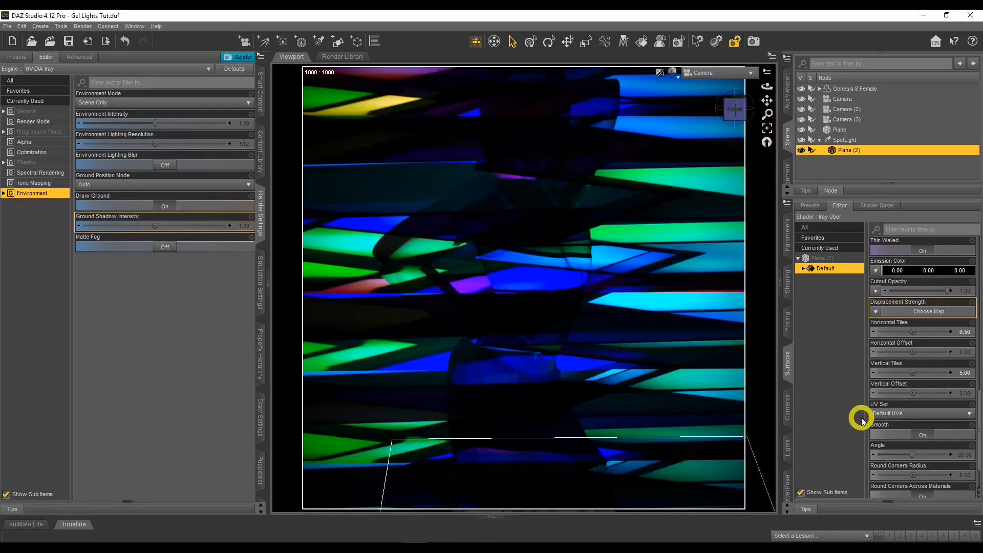
left_click(905, 388)
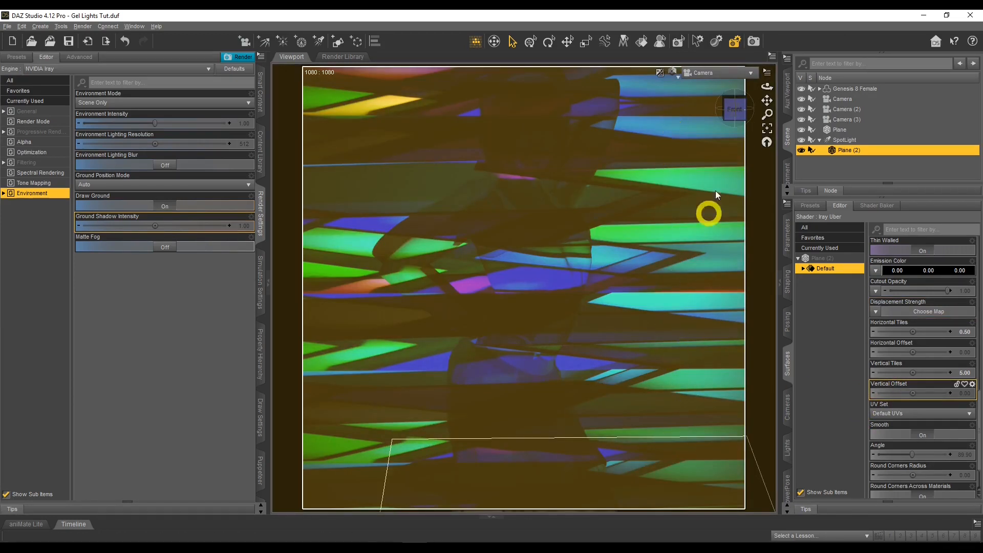
left_click(724, 73)
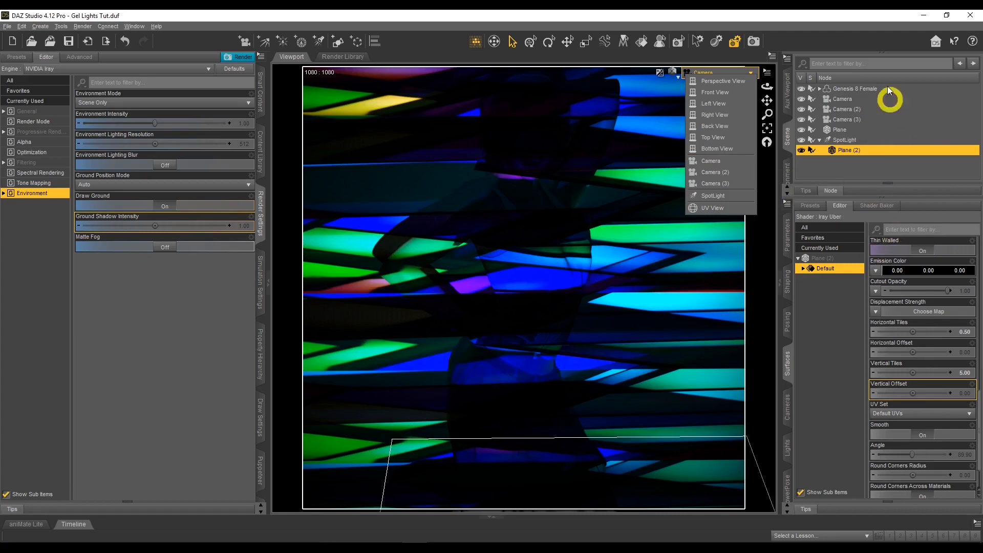
left_click(875, 24)
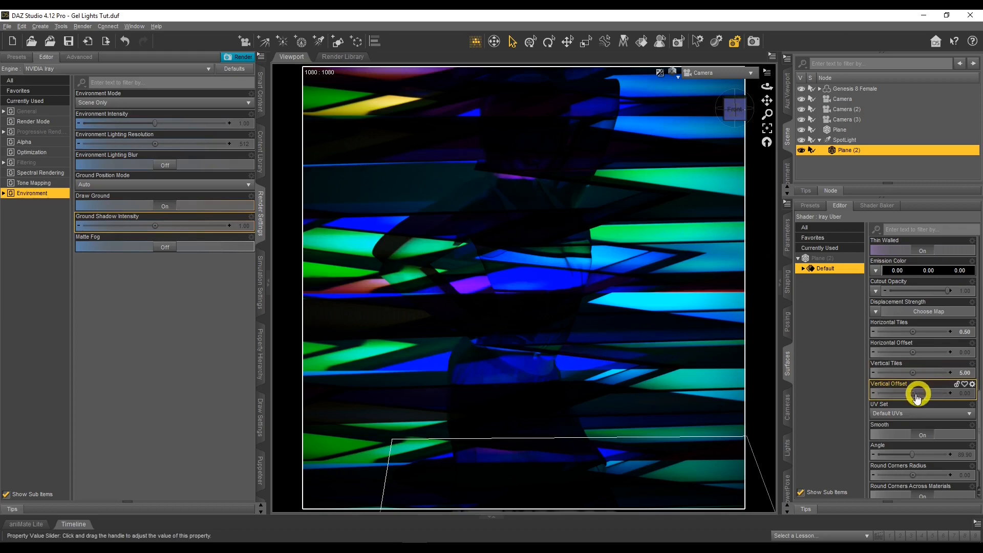
Set the Vertical Offset of Plane (2)'s surface to about 0.66, watching the pattern shift through Camera (2)
left_click_drag(913, 393, 915, 395)
left_click(755, 82)
left_click(751, 174)
left_click(809, 347)
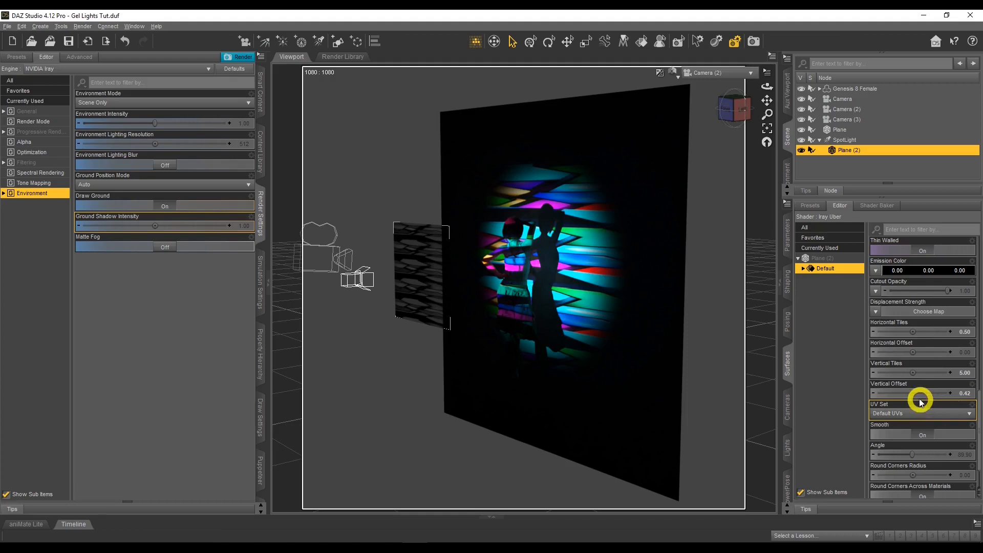
left_click_drag(913, 392, 914, 392)
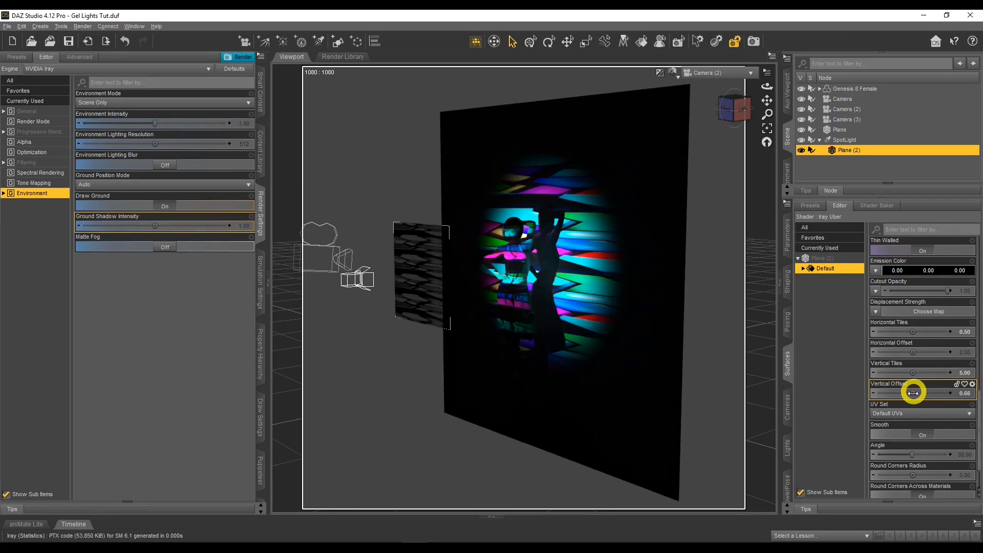
Check the vertically shifted pattern through Camera, and return to the Camera (2) view
left_click(709, 72)
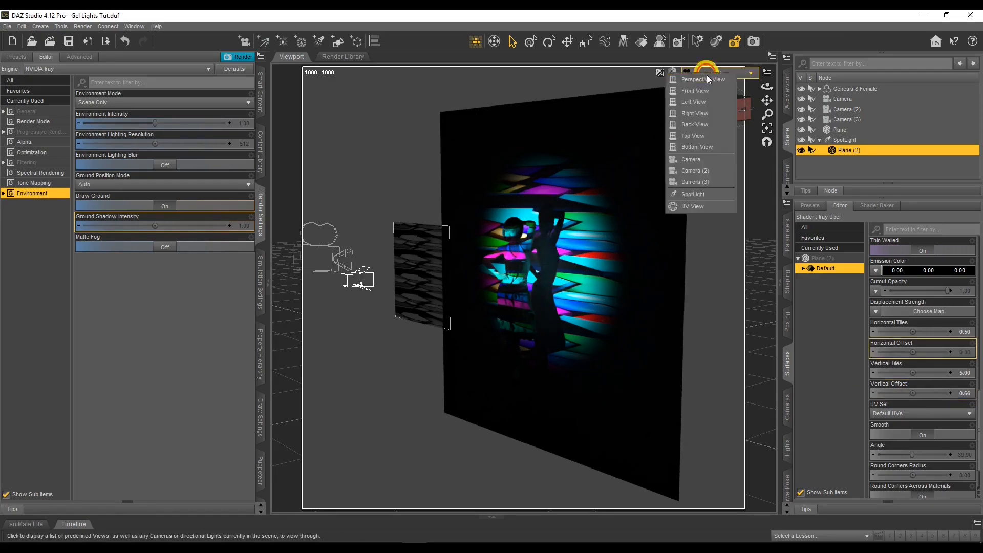
left_click(710, 164)
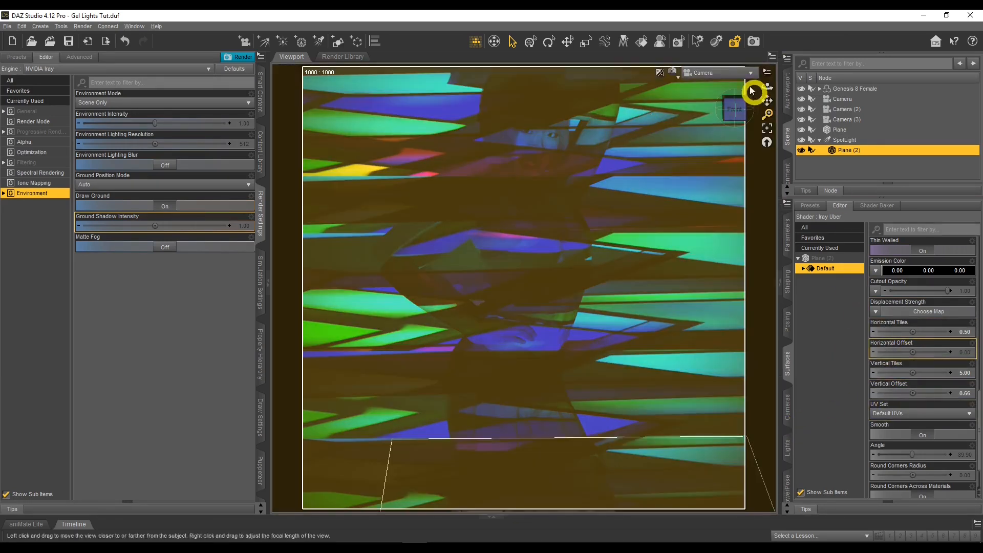
left_click(726, 73)
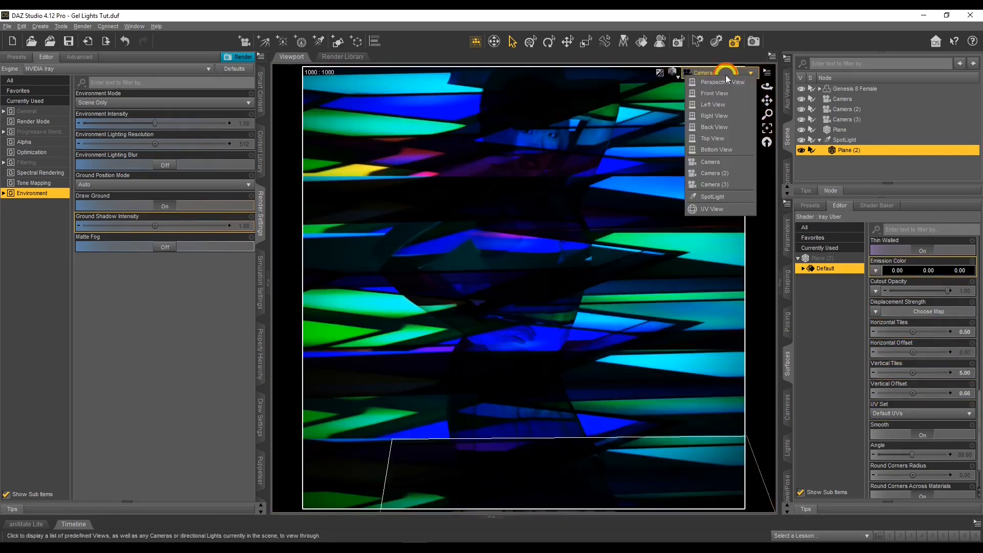
left_click(730, 172)
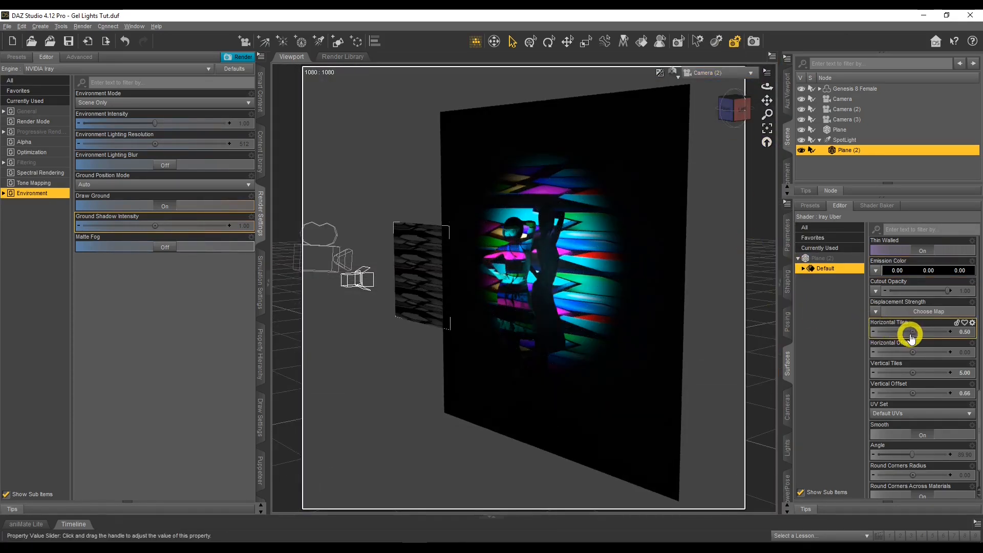
Set the Horizontal Offset of Plane (2)'s surface to about -0.098
left_click_drag(911, 352, 914, 353)
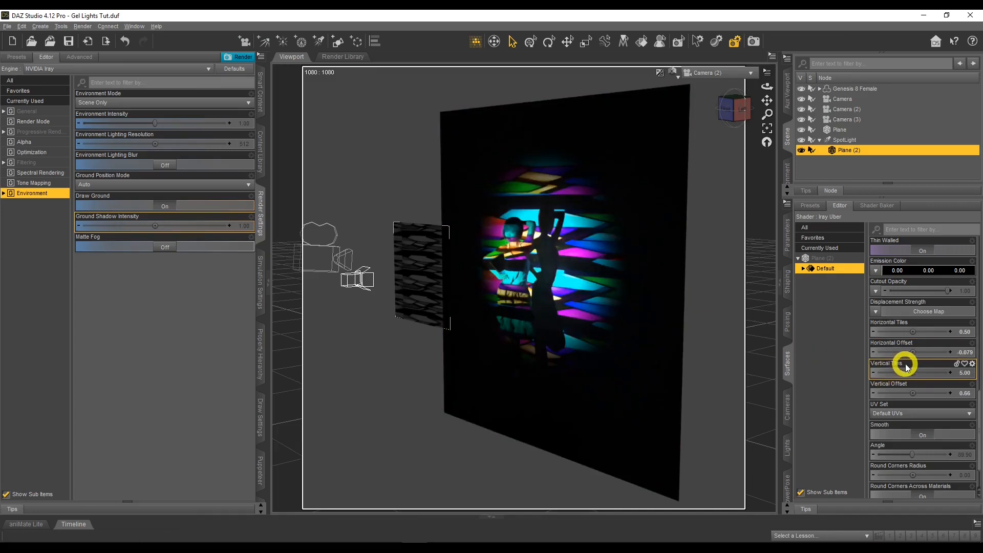
left_click_drag(914, 352, 915, 352)
left_click(914, 352)
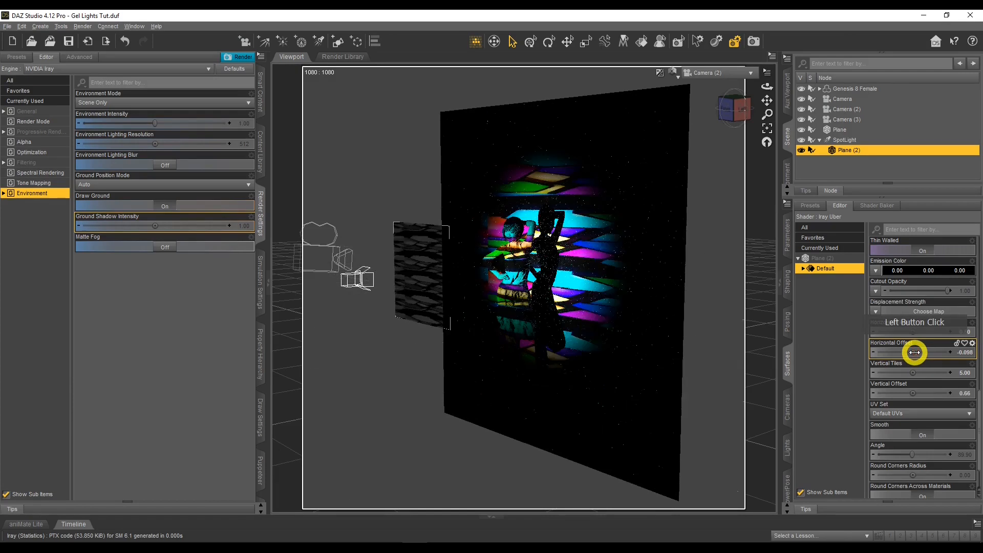
Check the horizontally shifted pattern through Camera, and return to the Camera (2) view
left_click(694, 74)
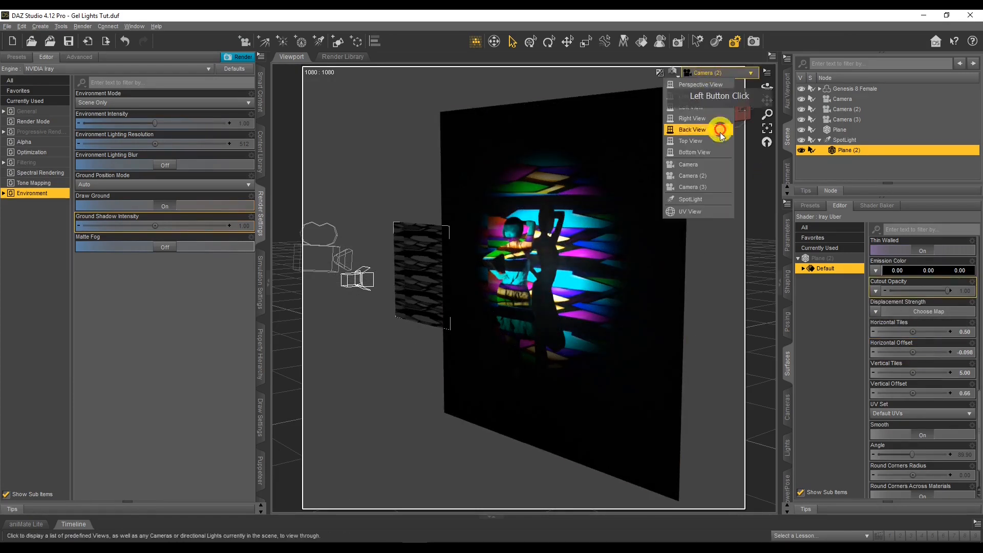
left_click(719, 164)
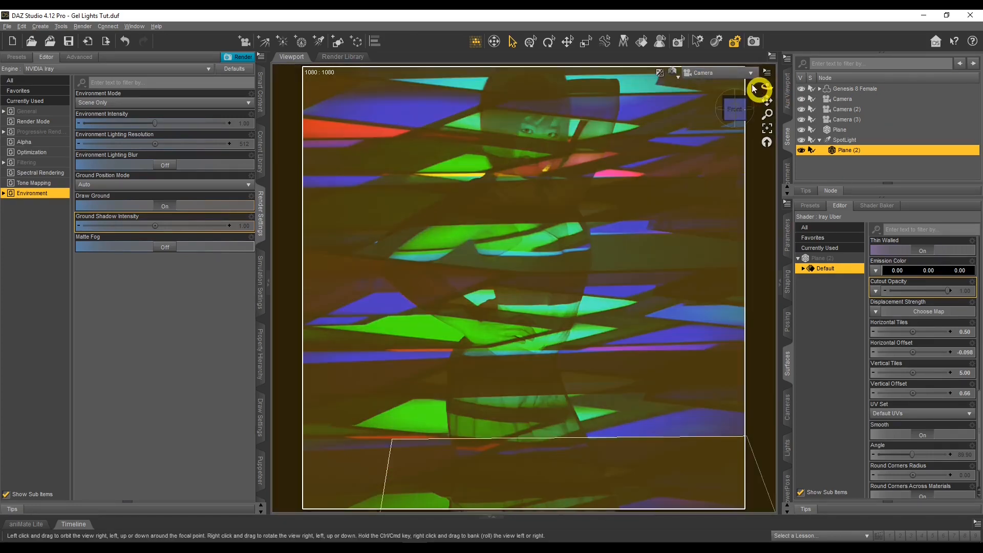
left_click(737, 73)
left_click(741, 164)
left_click(733, 75)
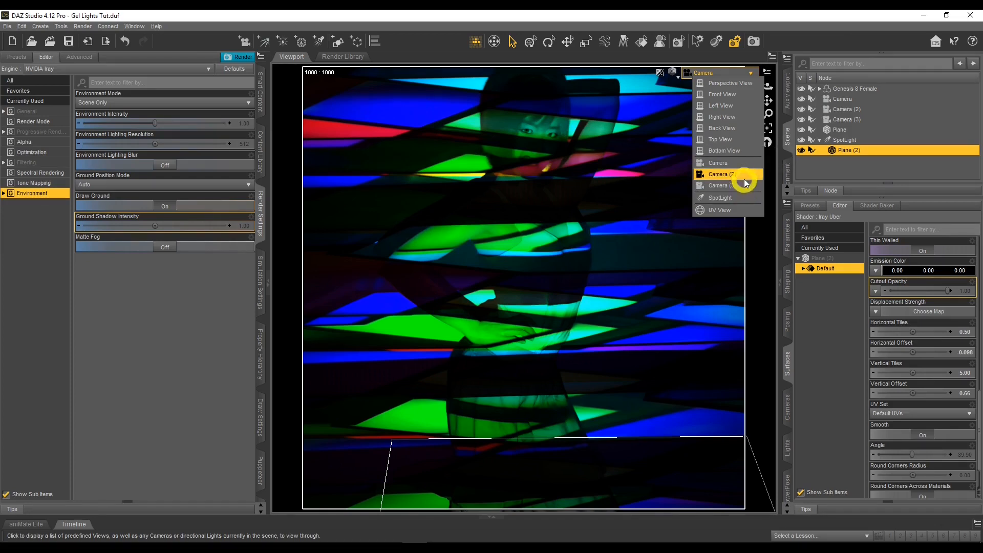
left_click(739, 175)
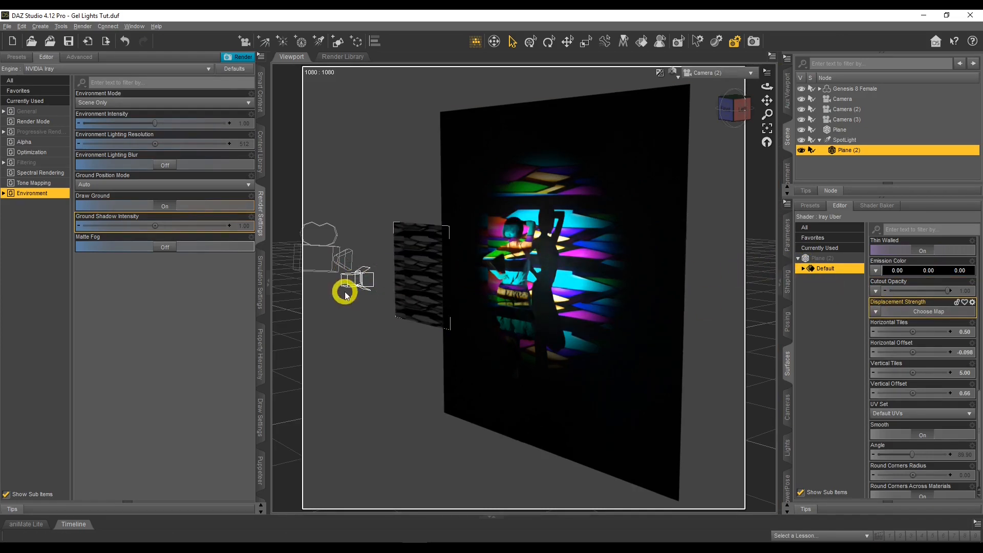
Select the SpotLight and move it with its parented plane along Z to about 313.67
left_click(323, 248)
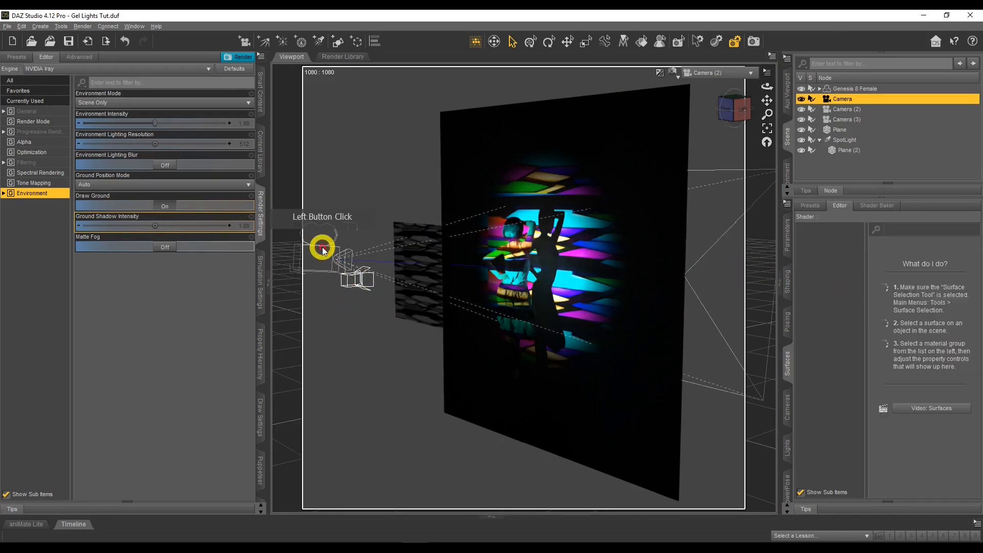
left_click(360, 281)
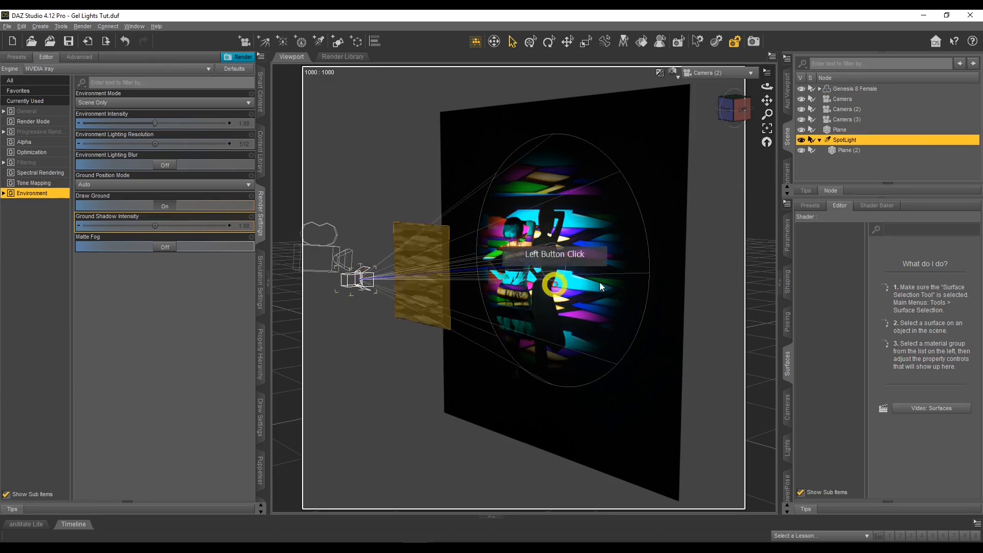
left_click(788, 232)
left_click_drag(900, 297, 918, 289)
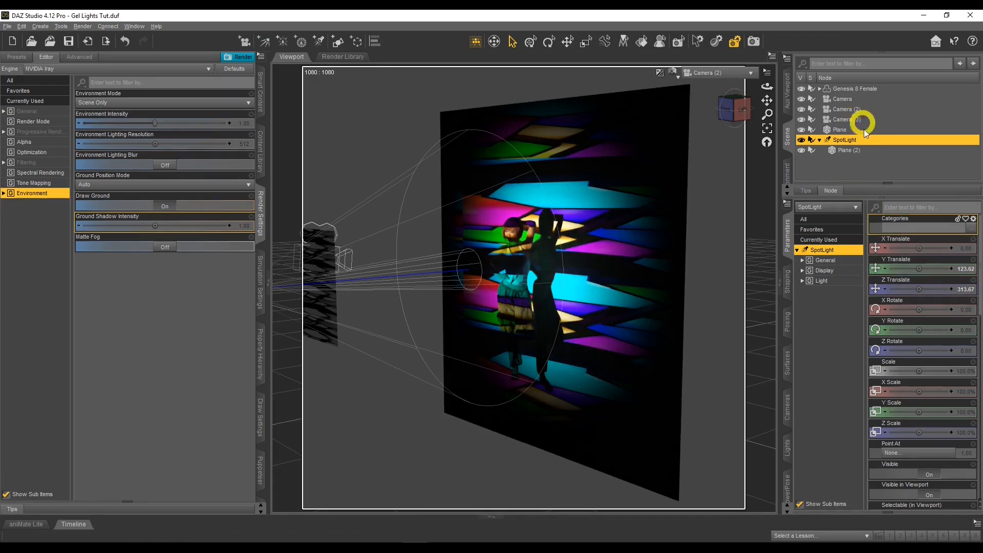
Select Camera and view the repositioned gel light on the figure through it
left_click(841, 99)
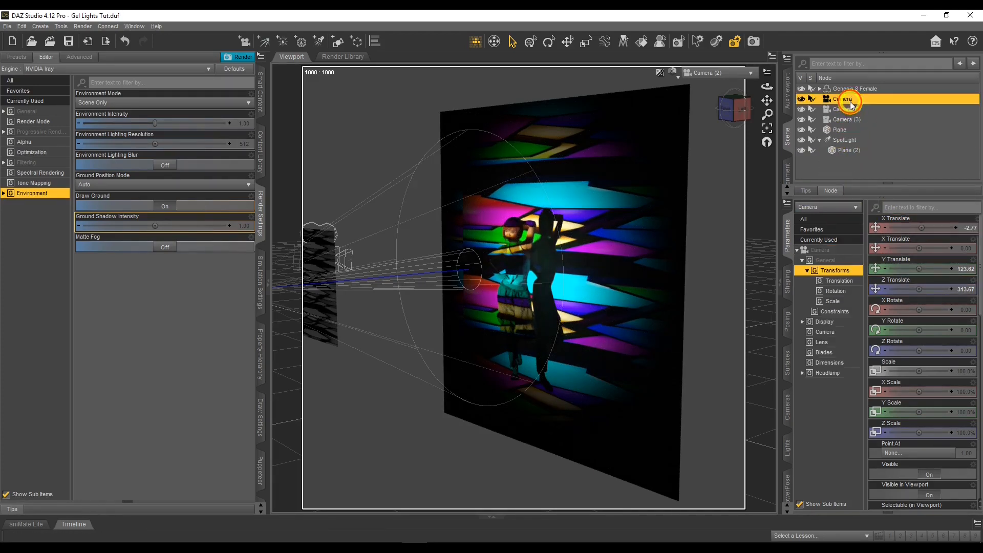
left_click(737, 92)
left_click(743, 158)
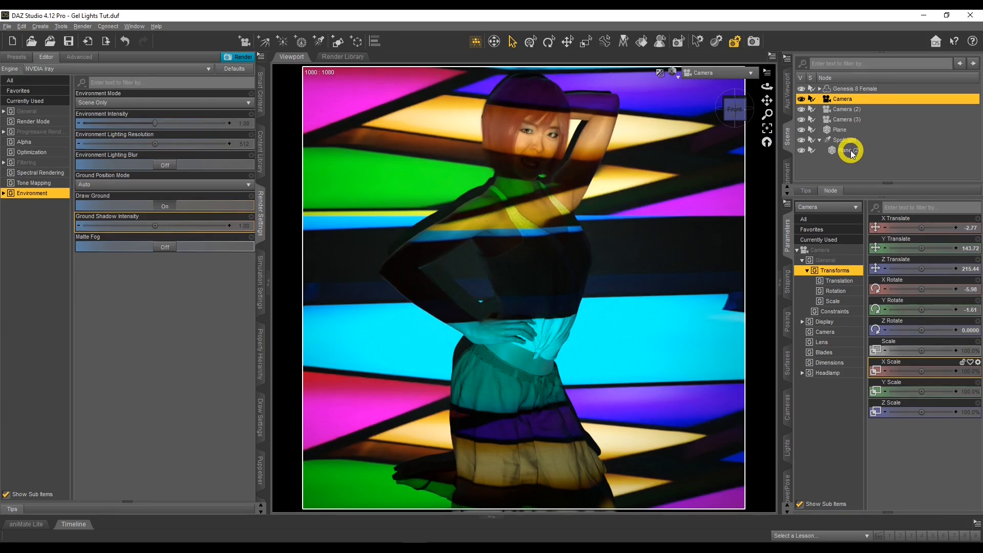
Set the Emission Color of Plane (2)'s surface to white (1.00, 1.00, 1.00)
left_click(850, 150)
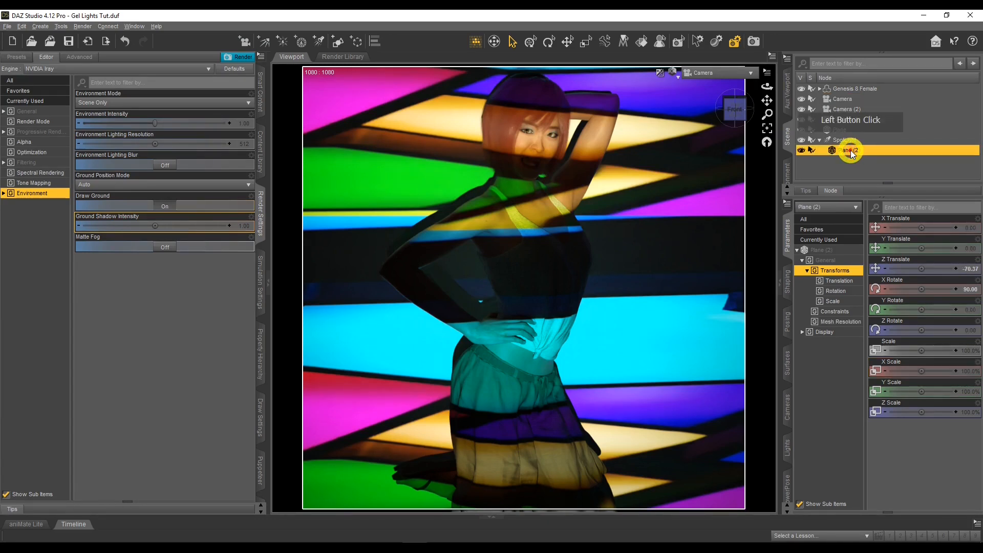
left_click(790, 368)
left_click(822, 259)
left_click(906, 395)
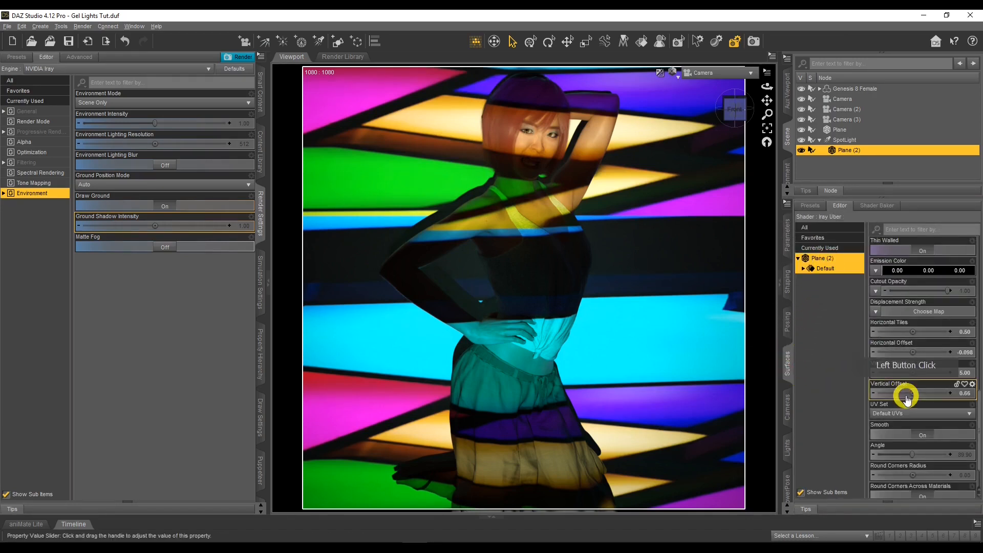
scroll(934, 389, "up", 3)
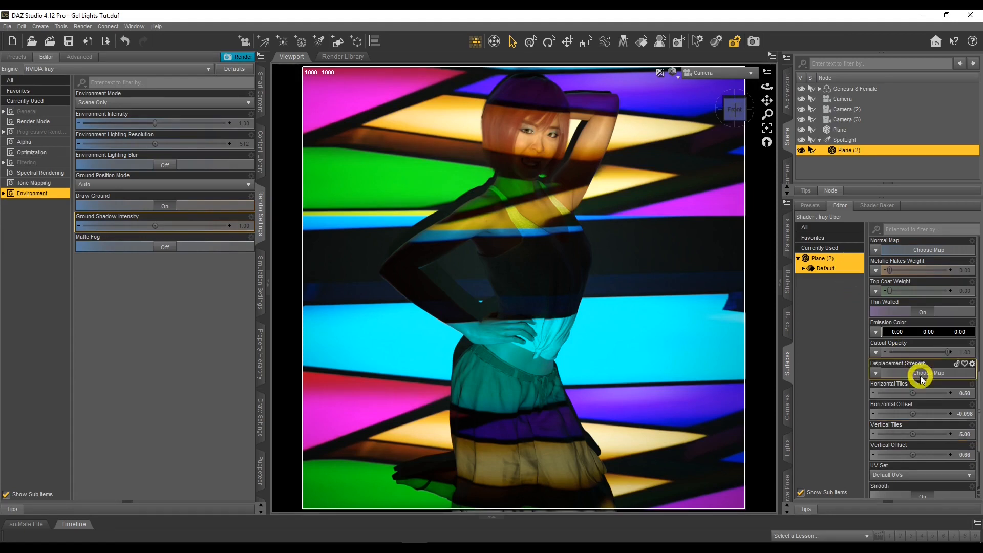
scroll(918, 426, "up", 6)
scroll(918, 426, "up", 3)
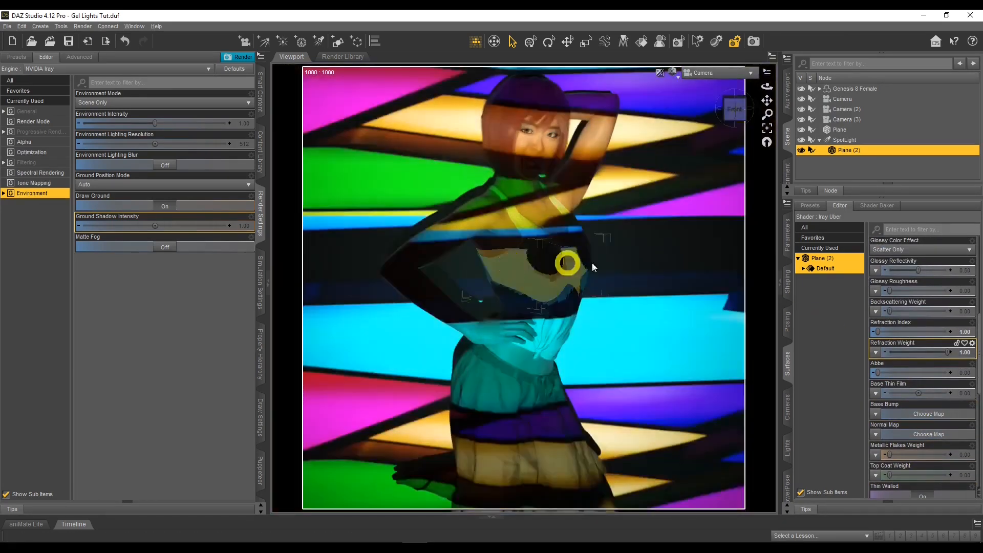
scroll(899, 287, "down", 6)
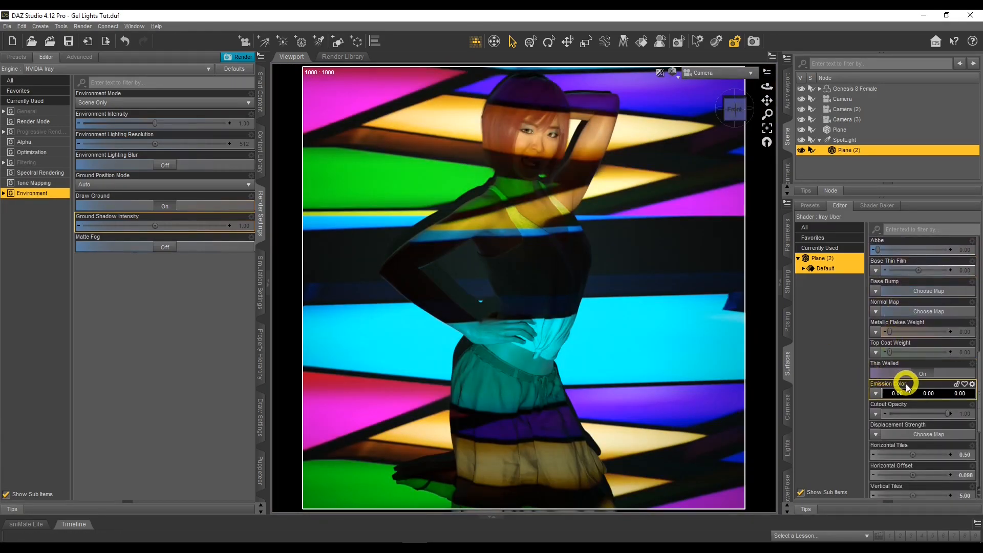
left_click(909, 399)
left_click(475, 277)
left_click(548, 354)
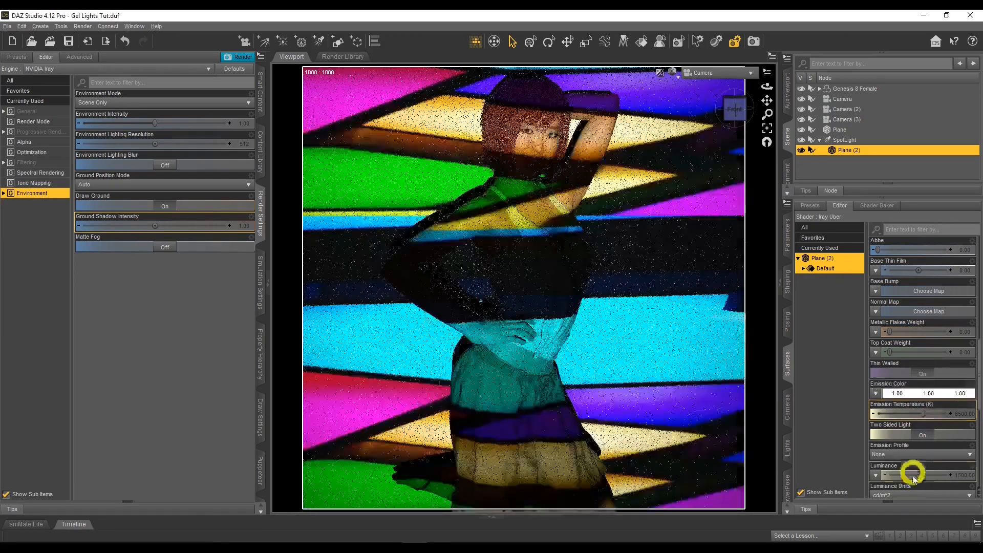
Set the Luminance Units of Plane (2) to kcd/m^2 and assign photo-of-blue-pink-and-green-led-light-775907.jpg as its Emission Color map
left_click(914, 492)
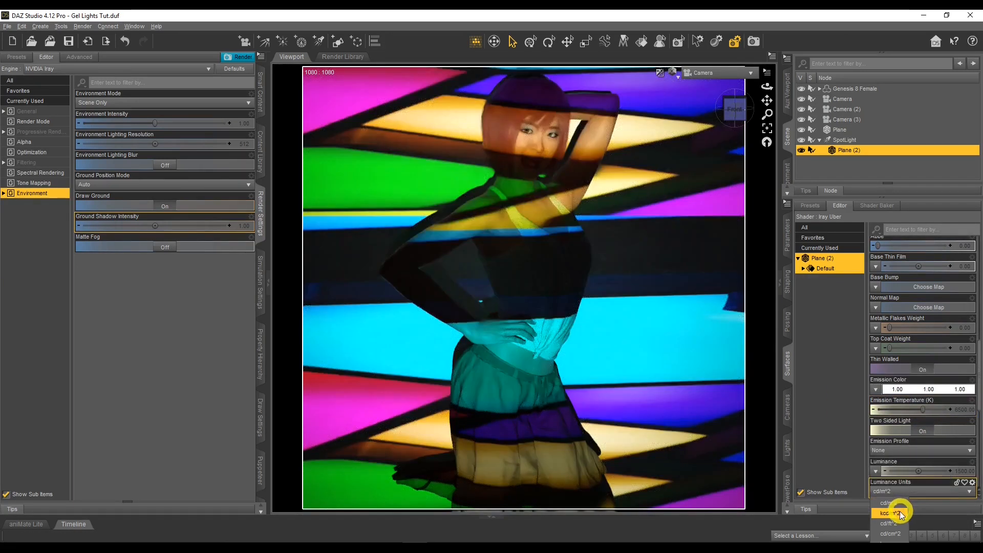
left_click(891, 514)
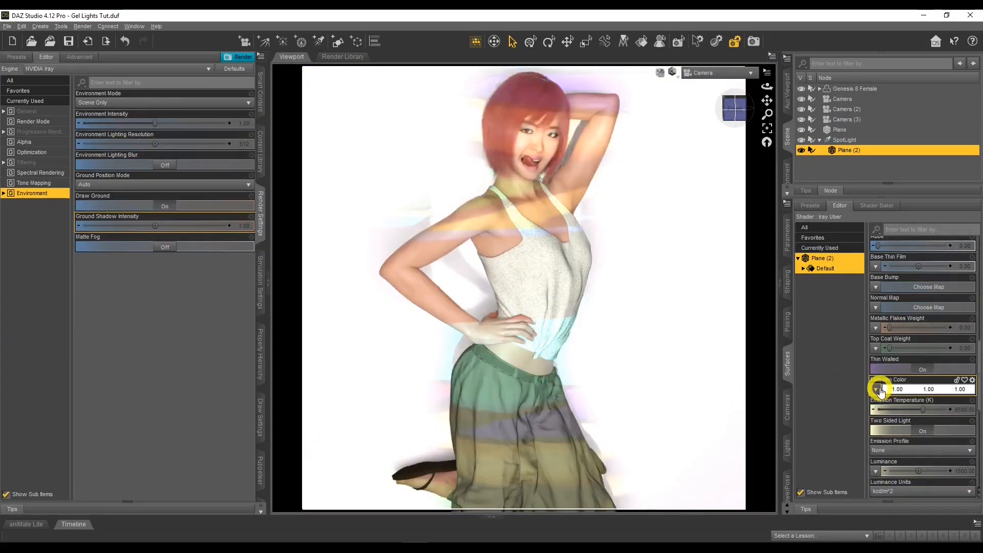
scroll(884, 368, "up", 3)
scroll(886, 339, "up", 3)
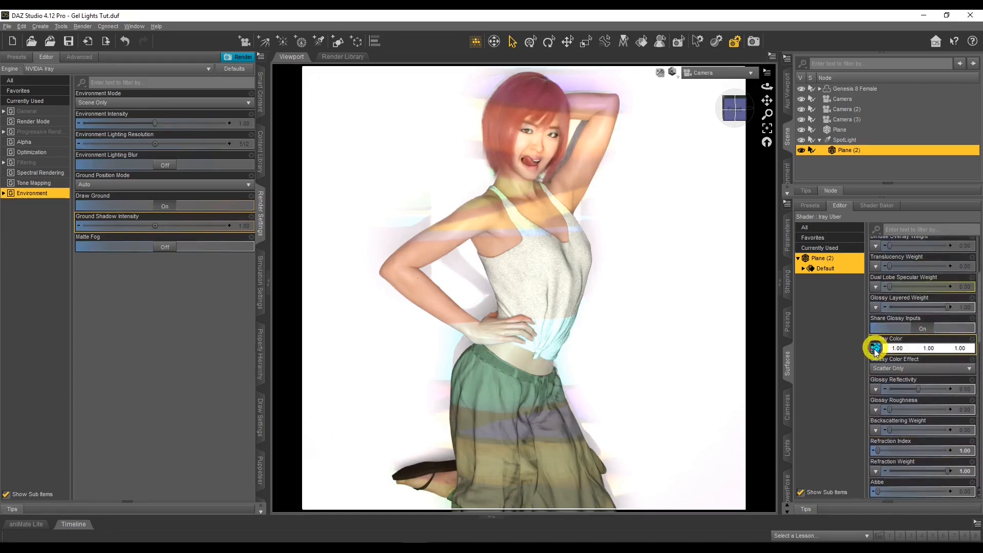
scroll(888, 400, "down", 6)
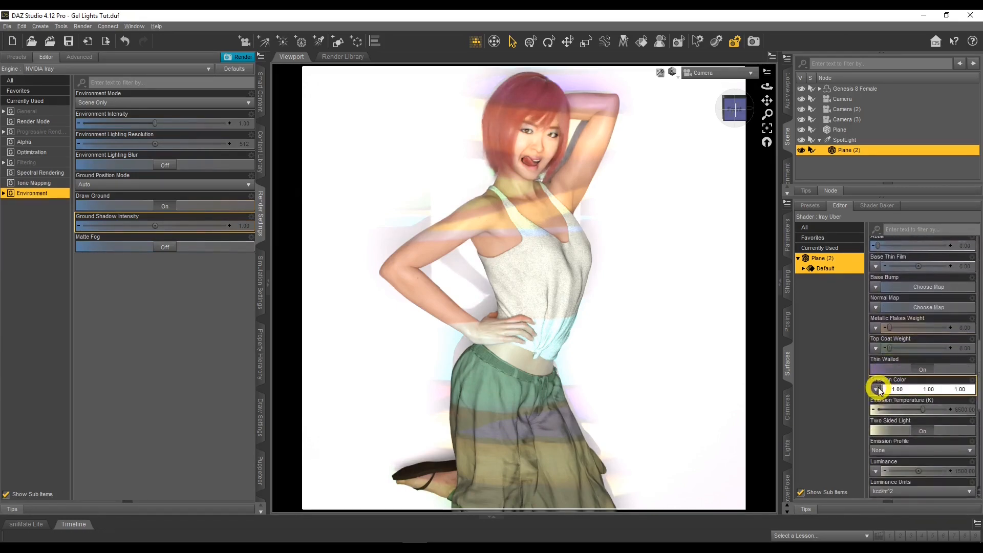
left_click(876, 390)
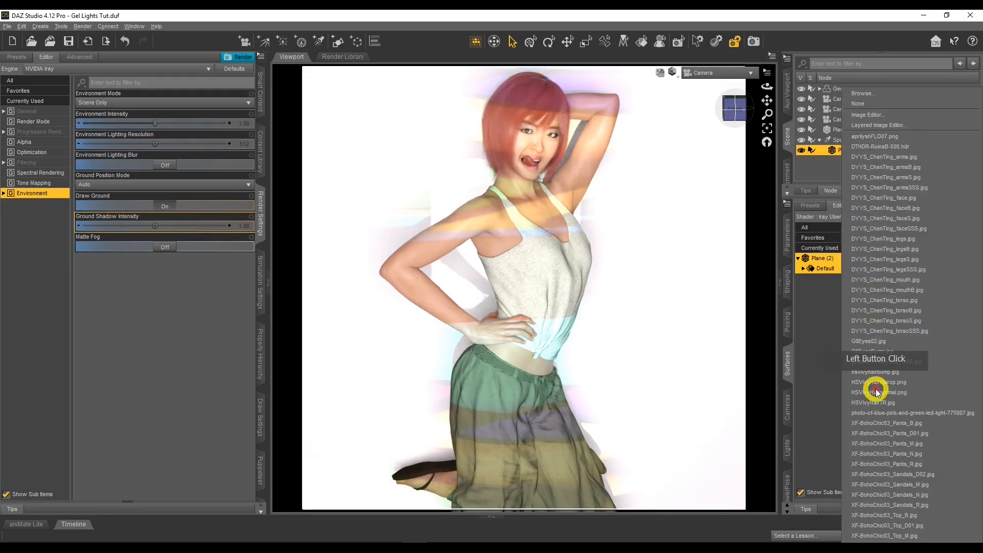
left_click(879, 413)
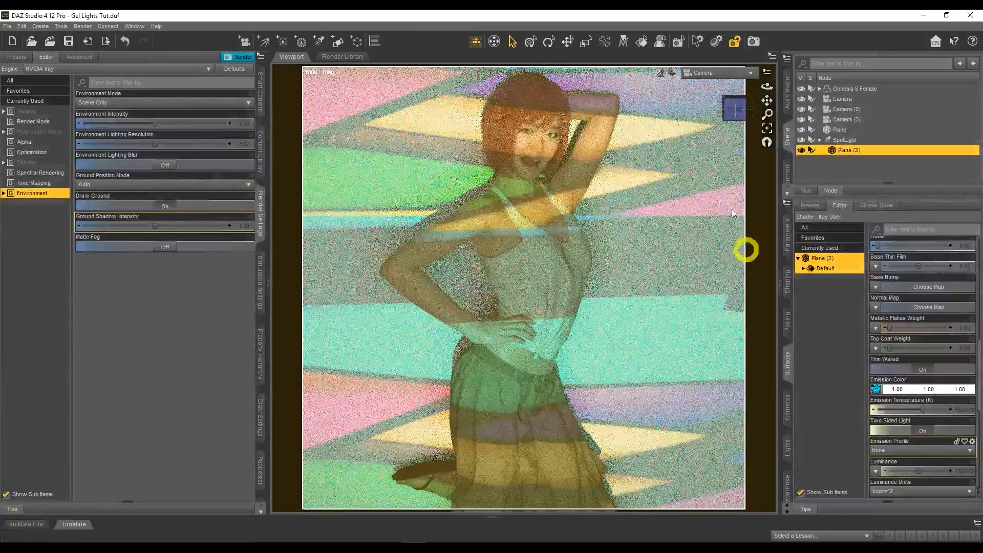
Try a Luminance of 50 on Plane (2)'s surface, and raise it to 100
left_click(967, 410)
type("5")
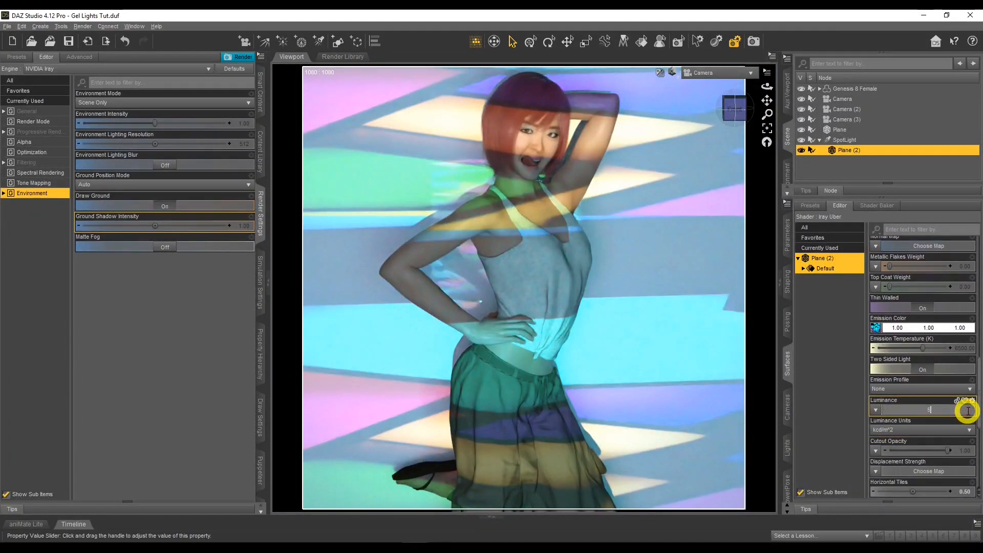
type("0")
key("Return")
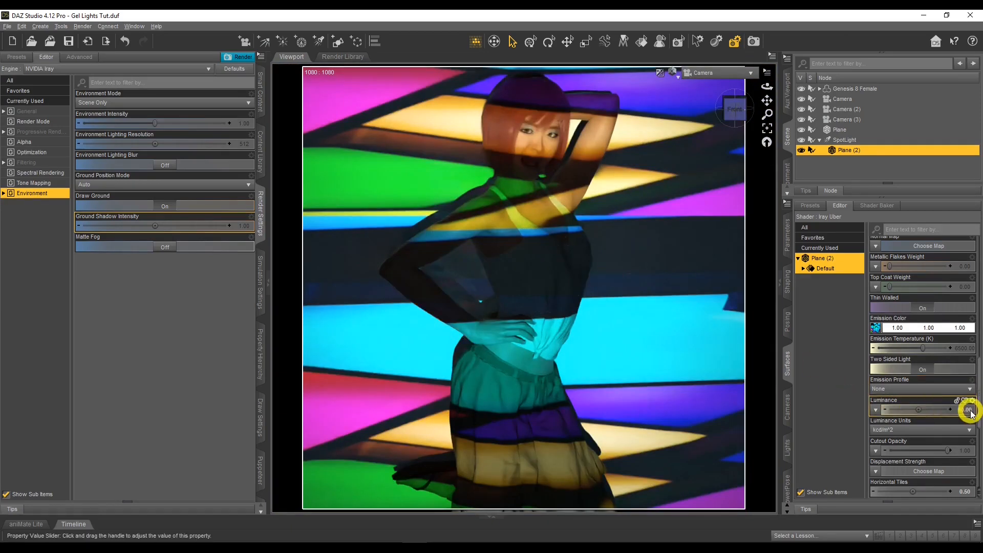
left_click(966, 410)
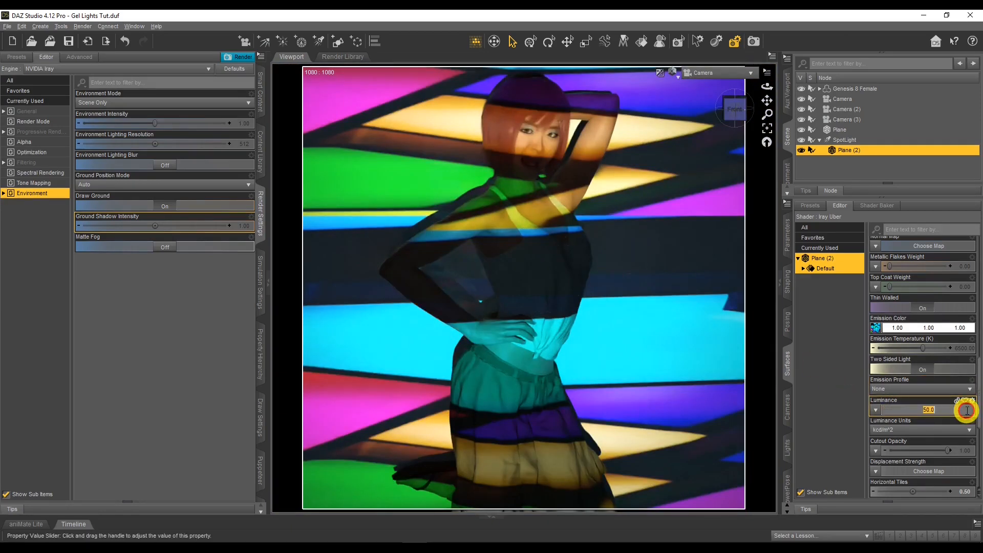
type("100")
key("Return")
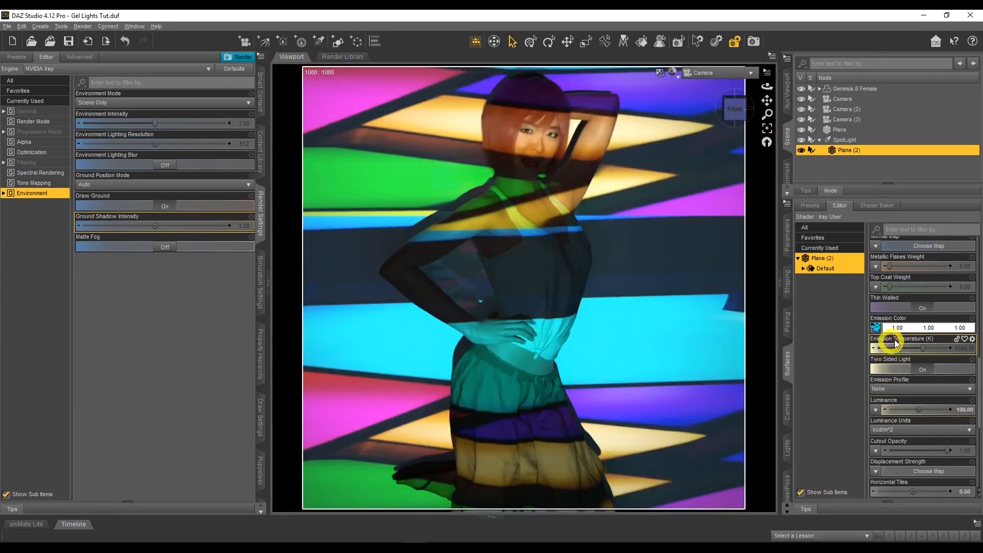
Set the Emission Color of Plane (2)'s surface to black (0.00, 0.00, 0.00) to switch off its emission
left_click(876, 327)
left_click(375, 276)
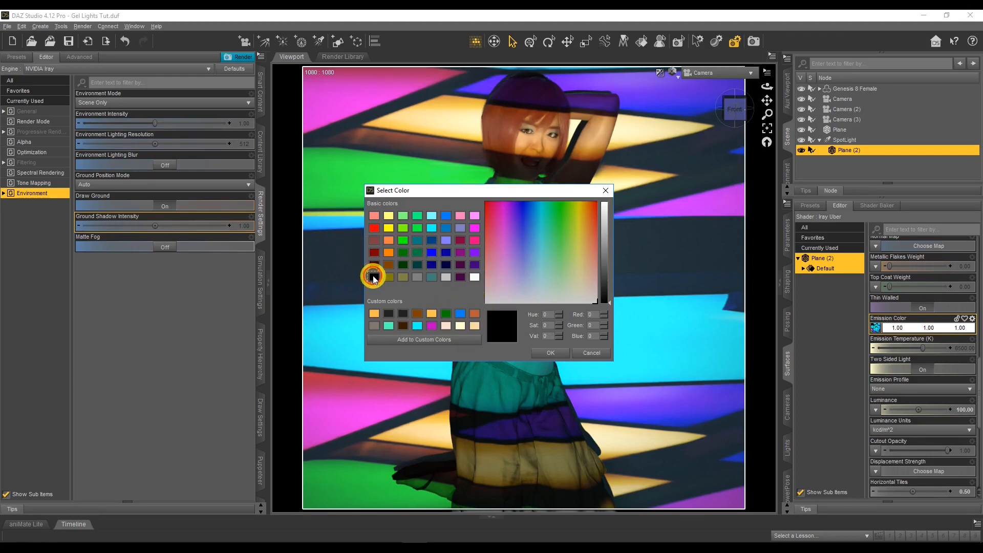
left_click(544, 354)
left_click(942, 439)
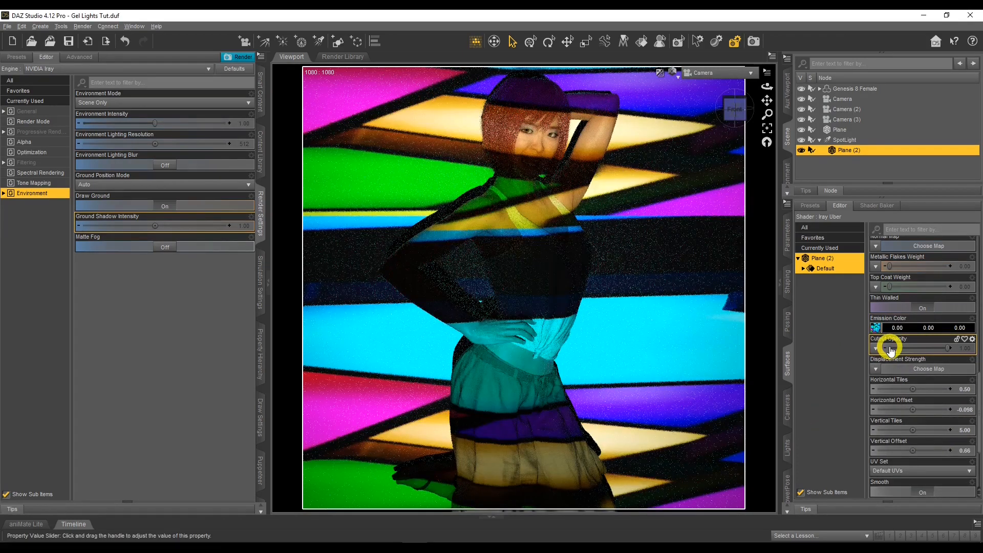
Select the SpotLight and set its light Intensity to 125%
left_click(844, 140)
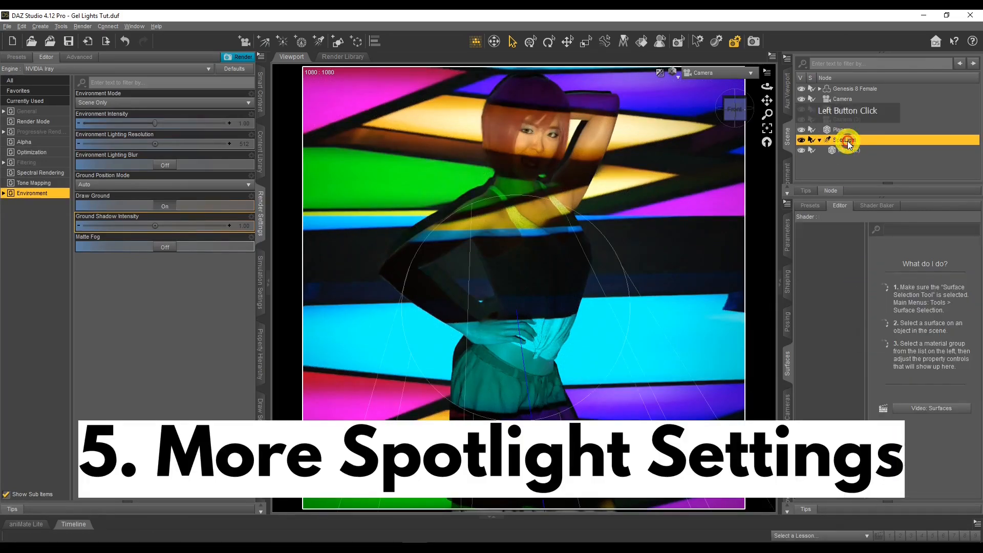
left_click(791, 240)
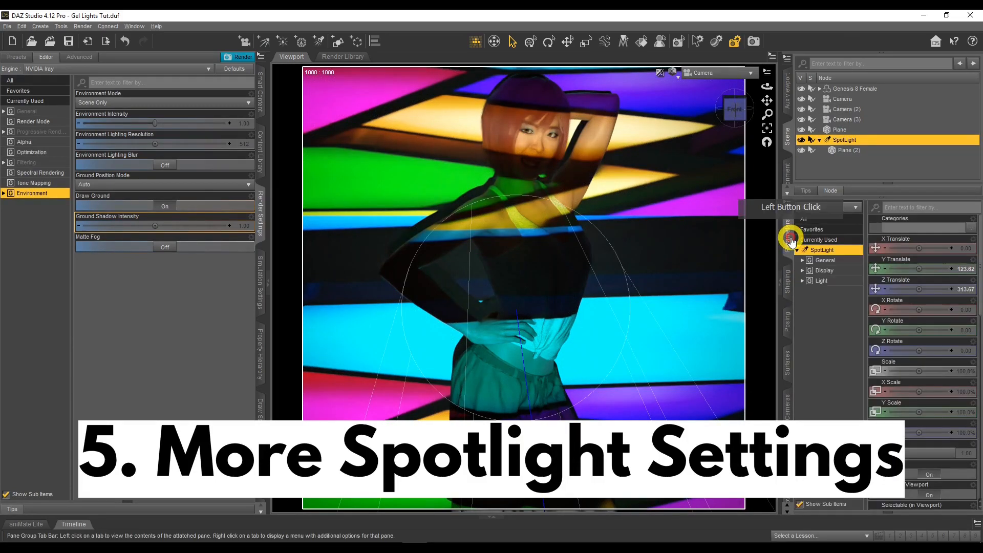
left_click(821, 281)
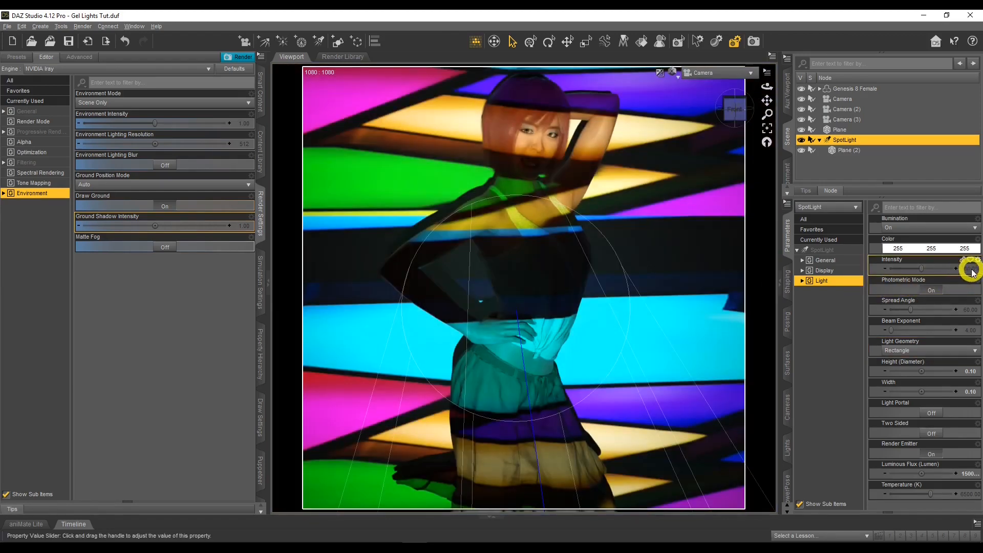
left_click(972, 269)
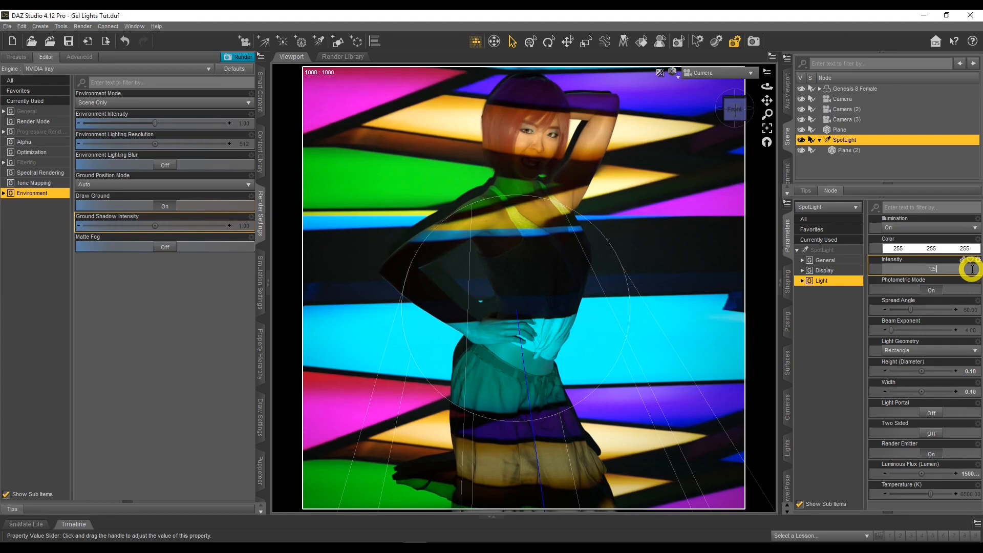
type("15")
key("Return")
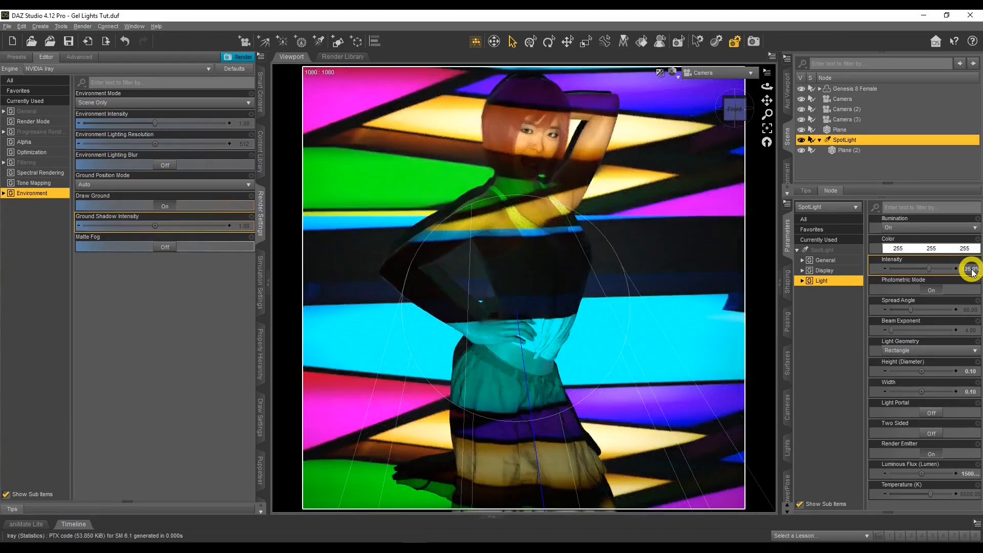
Set the SpotLight's Spread Angle to 35 and view the light cone through Camera (2)
left_click(971, 312)
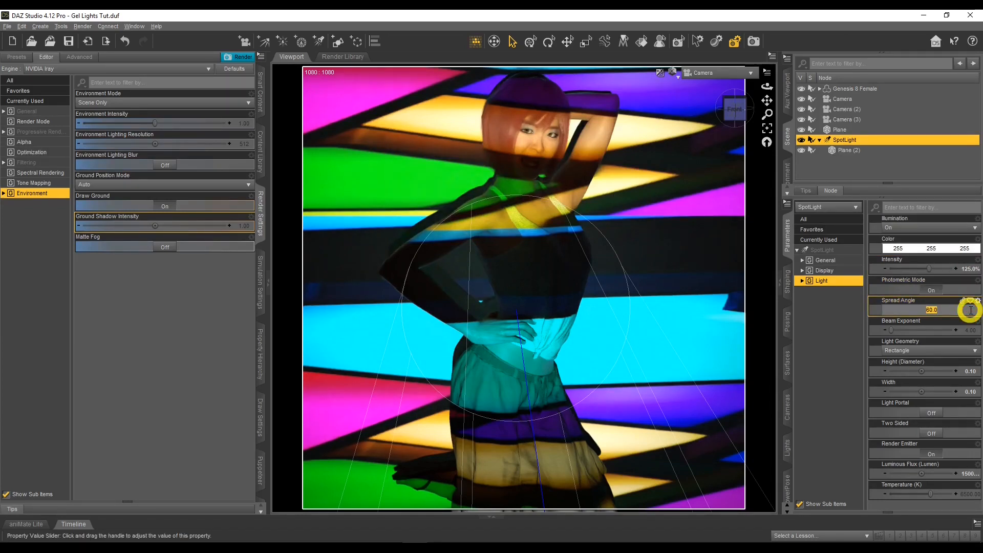
type("35")
key("Return")
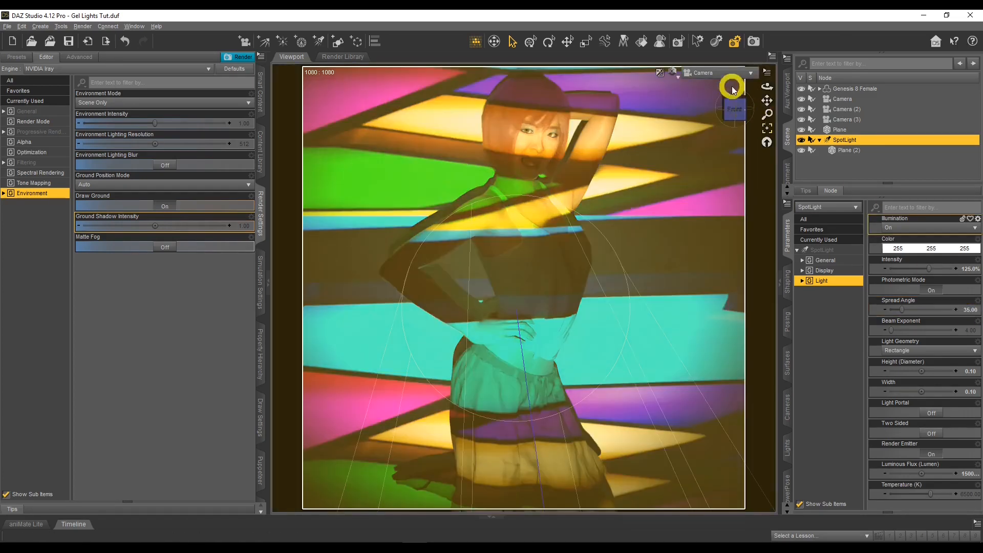
left_click(726, 73)
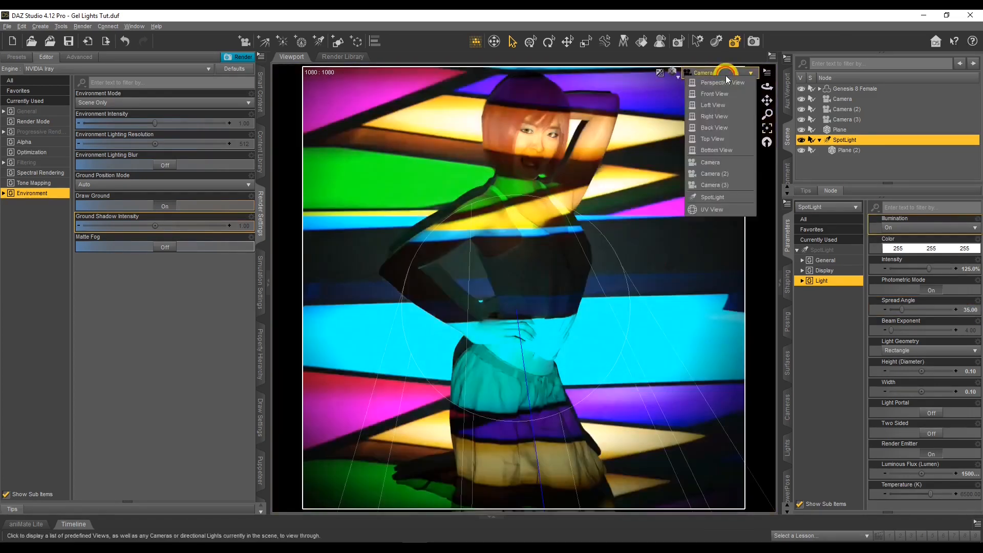
left_click(735, 173)
left_click(500, 318)
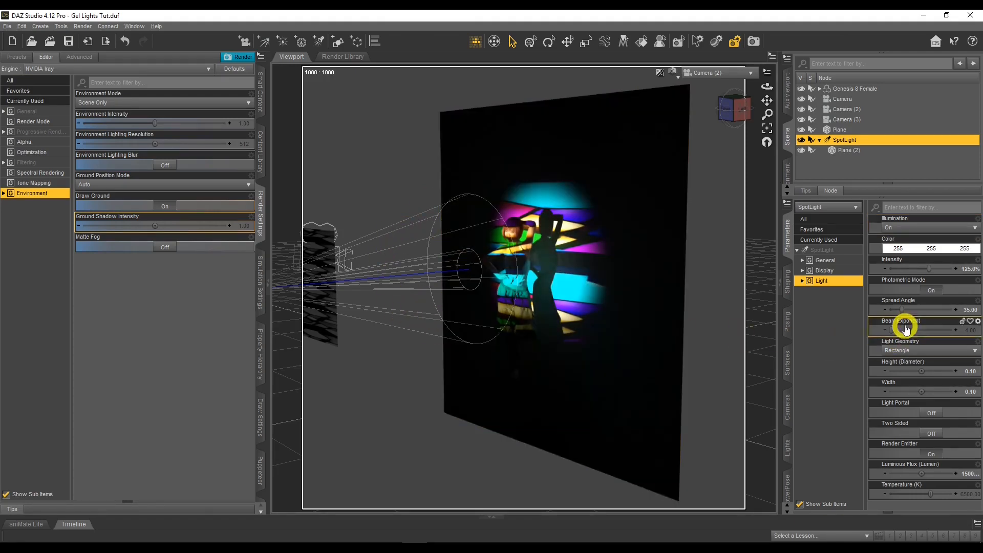
Set the SpotLight's Spread Angle to 60 to compare the cone through Camera (2)
left_click(968, 310)
type("60")
key("Return")
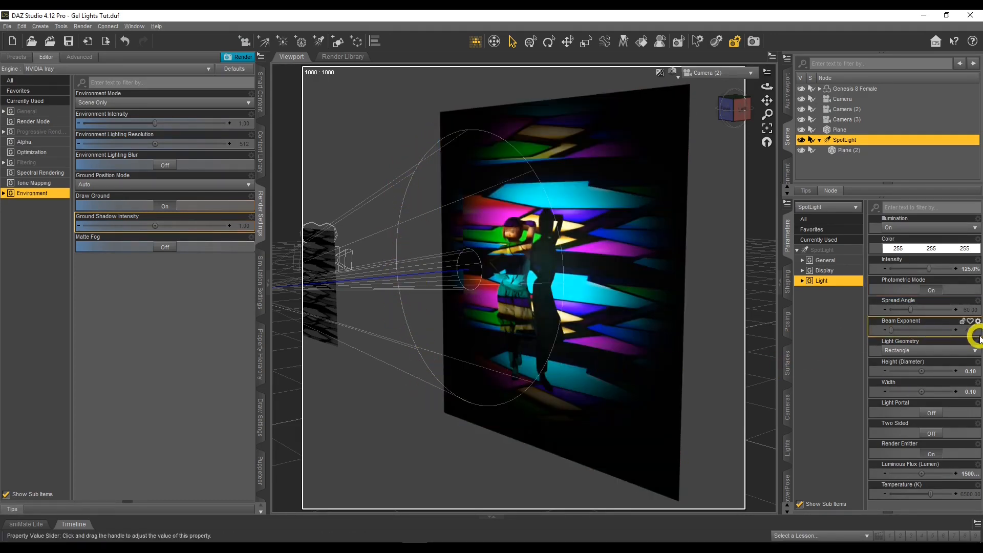
Set the SpotLight's Spread Angle back to 35 and return to the Camera view
left_click(971, 311)
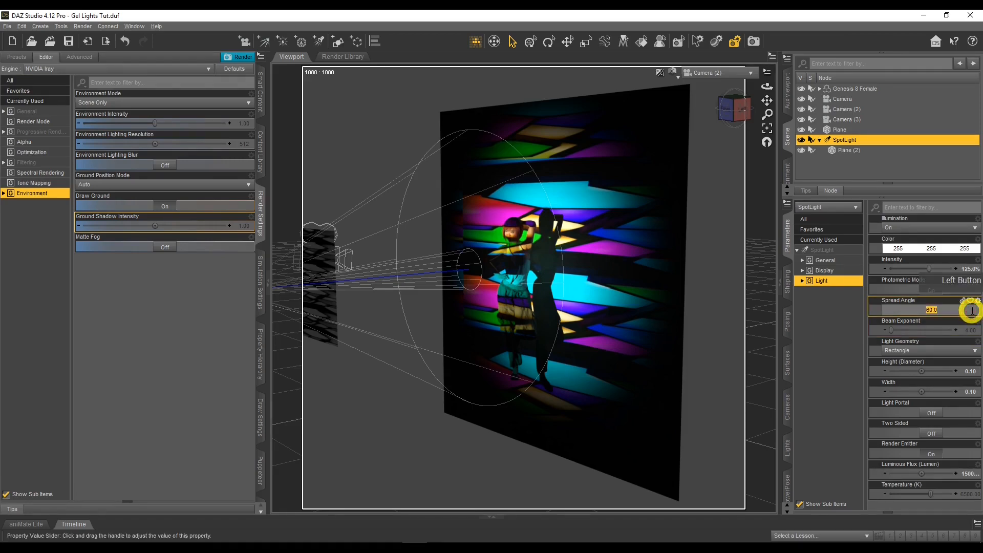
type("35")
key("Return")
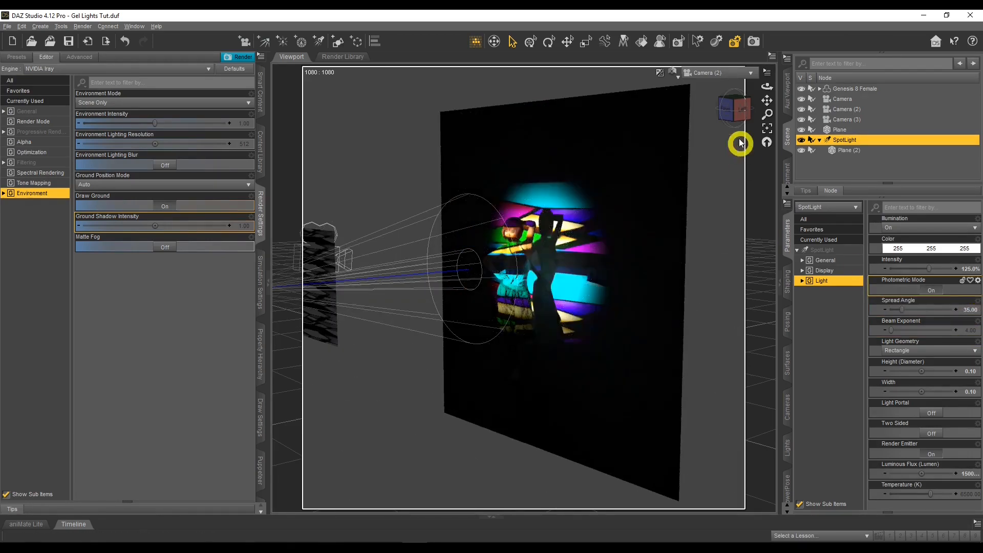
left_click(707, 72)
left_click(729, 163)
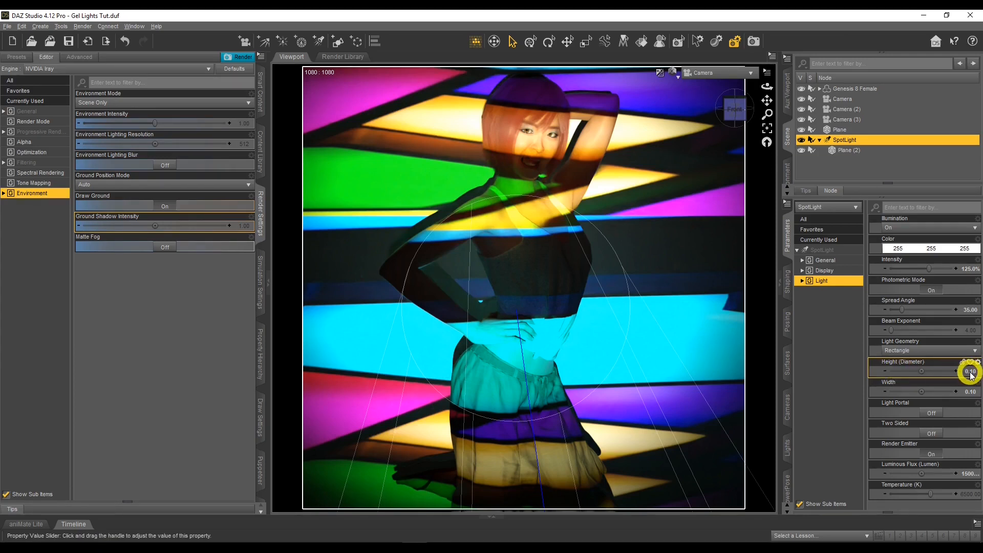
Try Height (Diameter) values of 0.50 and 5.00 on the SpotLight's rectangular geometry
left_click(970, 370)
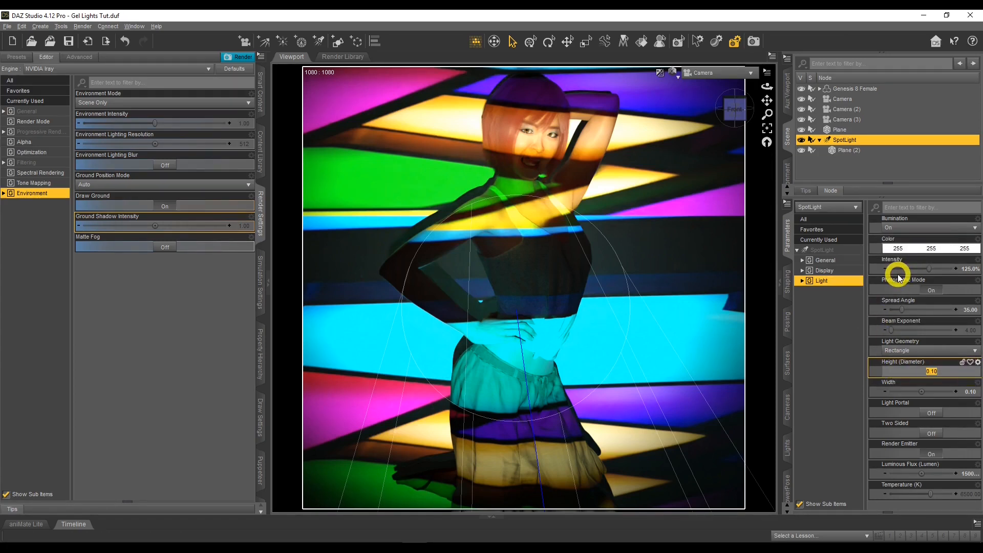
key("Return")
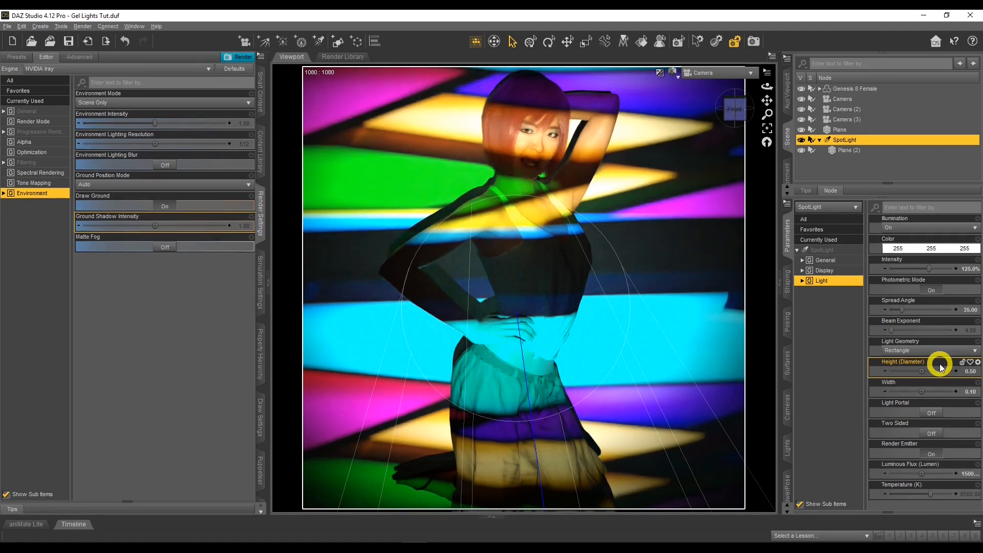
left_click(968, 370)
type("5")
key("Return")
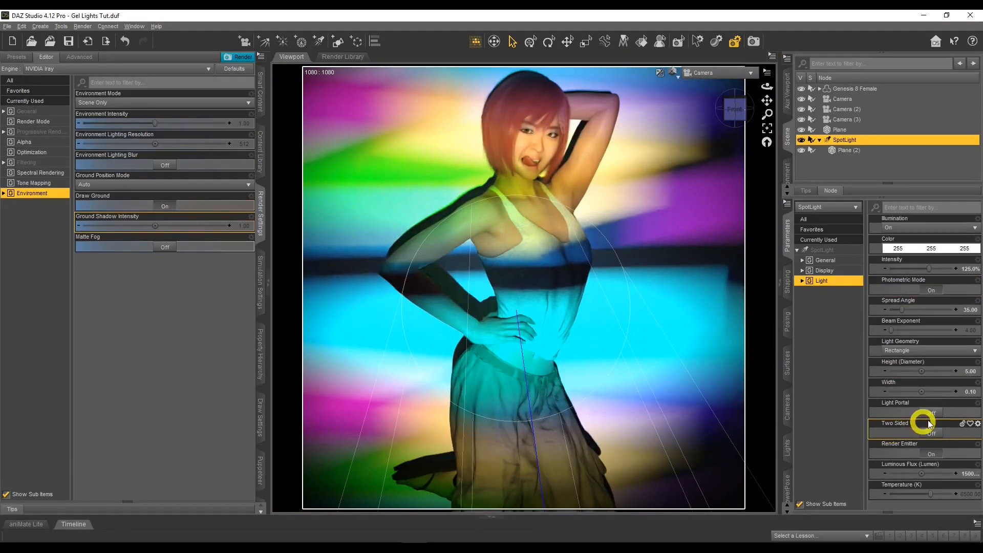
Set the SpotLight's Height (Diameter) back to 0.10
left_click(969, 370)
type("0.1")
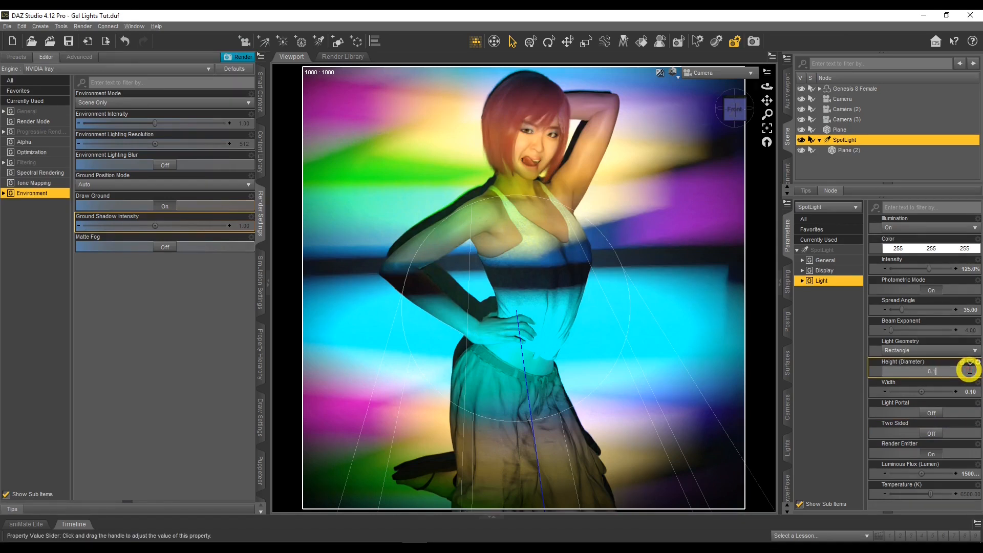
key("Return")
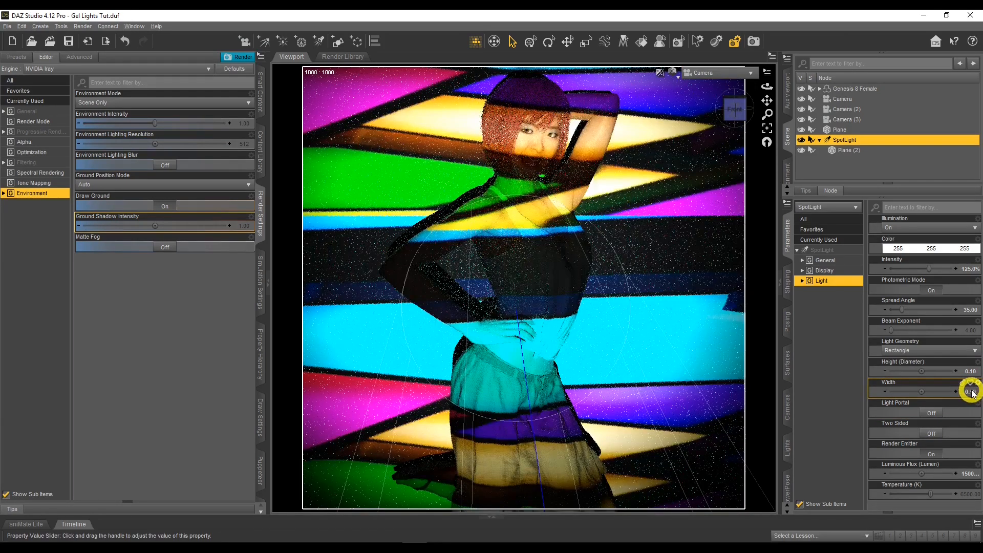
Try a Width of 0.50 on the SpotLight's rectangular geometry, and increase it to 5.00
left_click(972, 392)
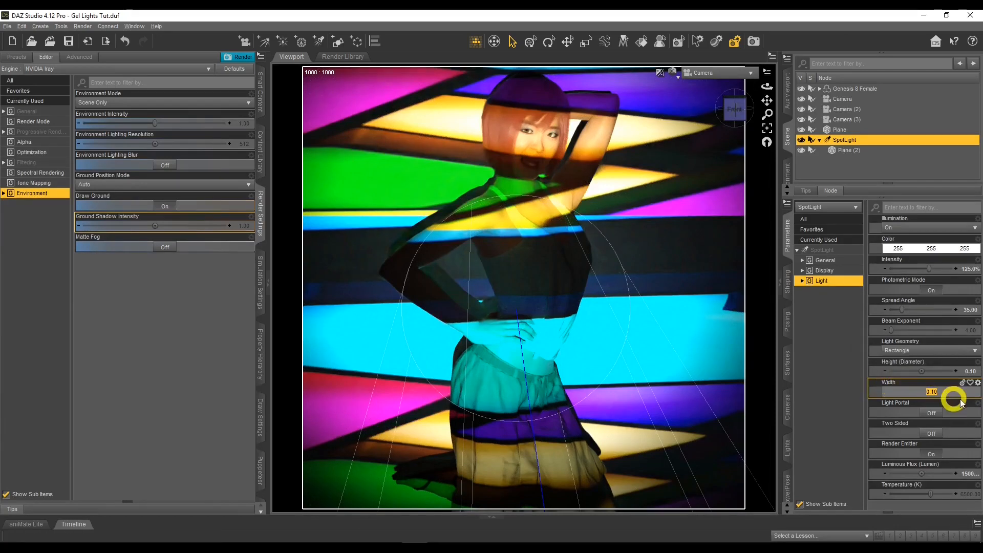
type("0.5")
key("Return")
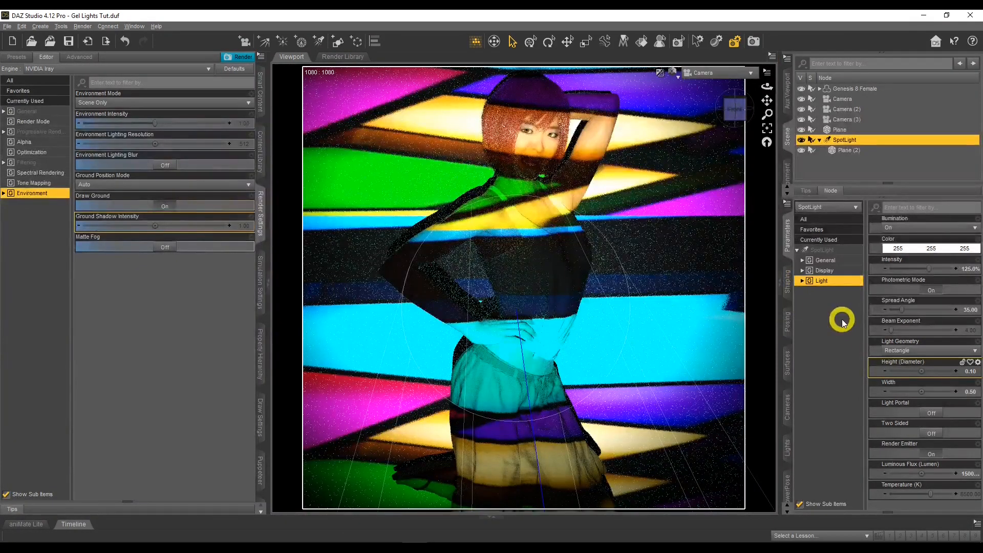
left_click(971, 391)
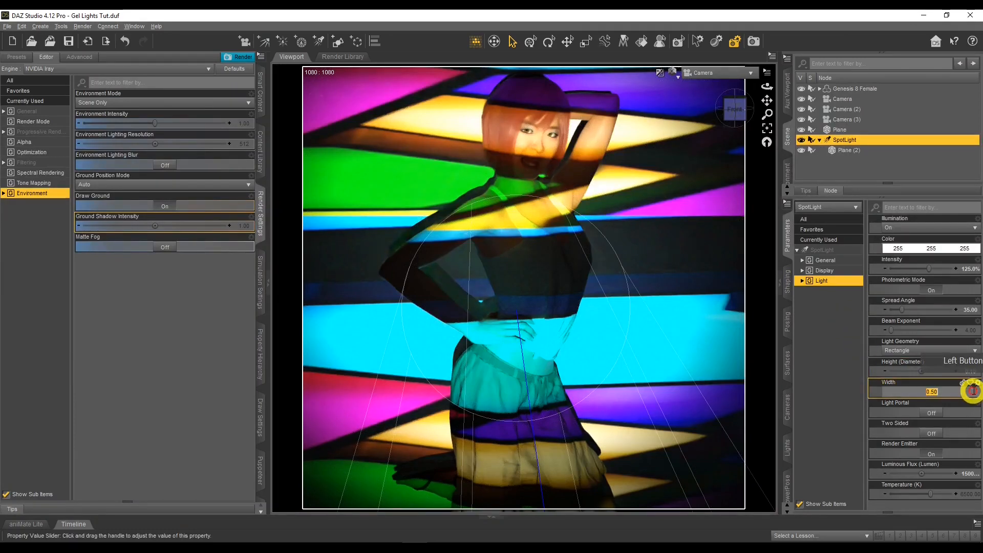
type("5")
key("Return")
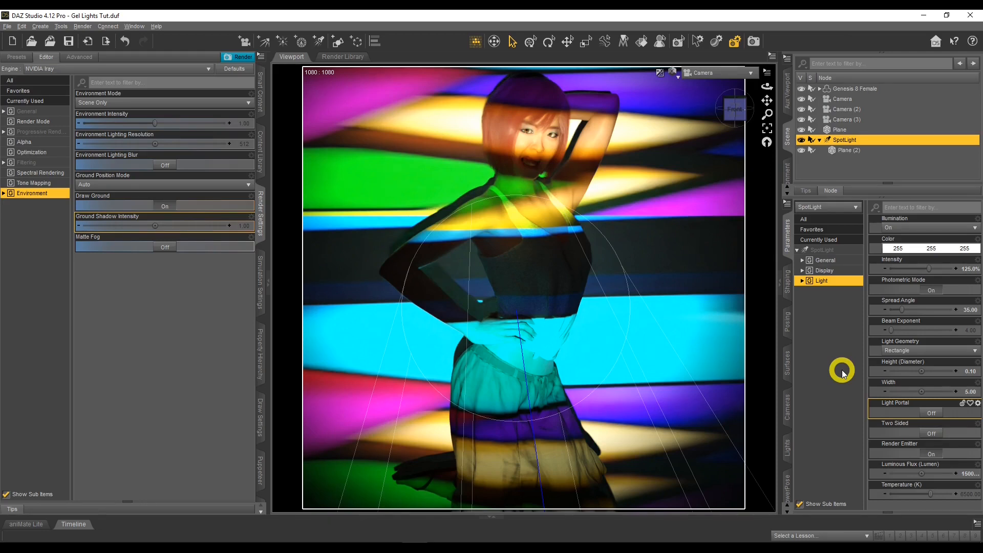
Set the Width of the SpotLight's rectangular geometry back to 0.10
left_click(973, 392)
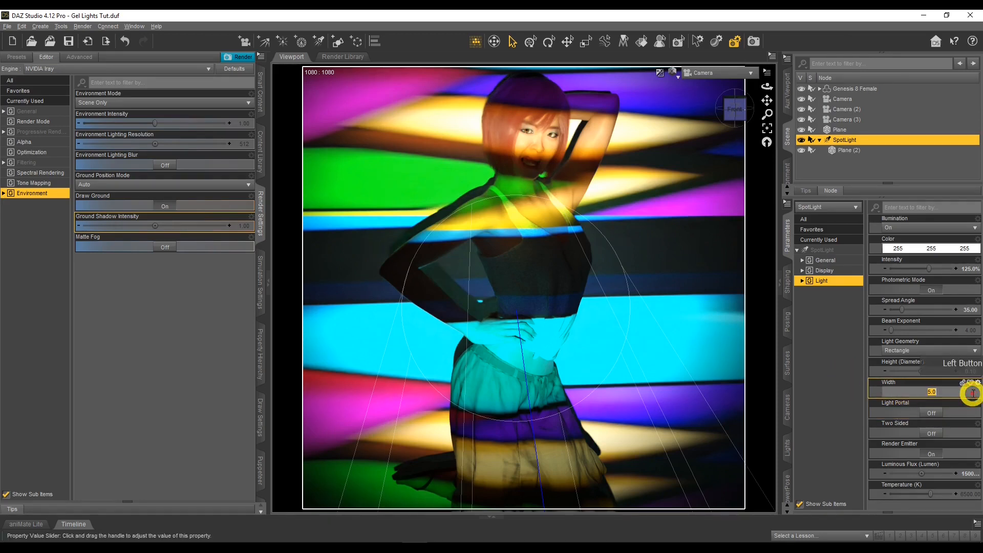
type("0.1")
key("Return")
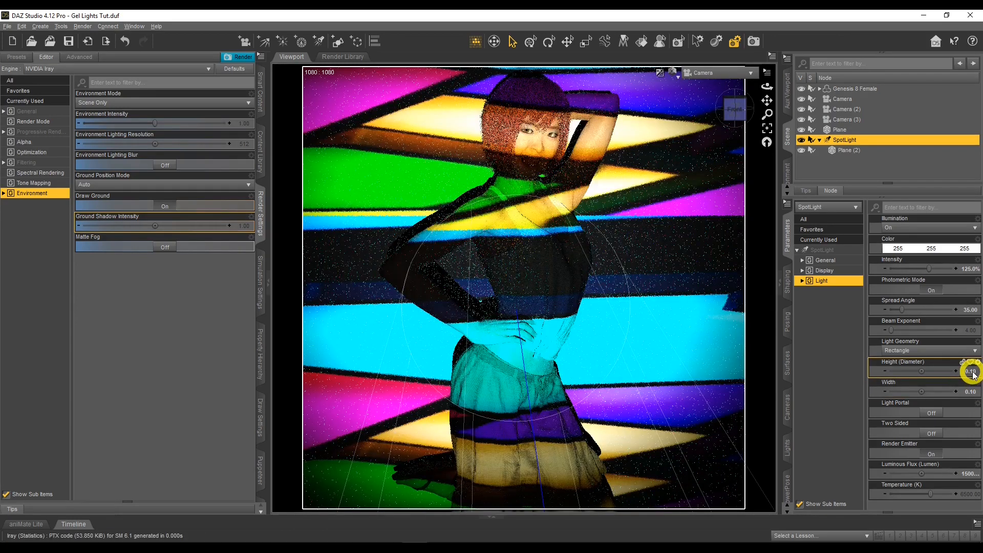
Set both the Height (Diameter) and the Width of the SpotLight's rectangular geometry to 0.50
left_click(972, 372)
type("0.5")
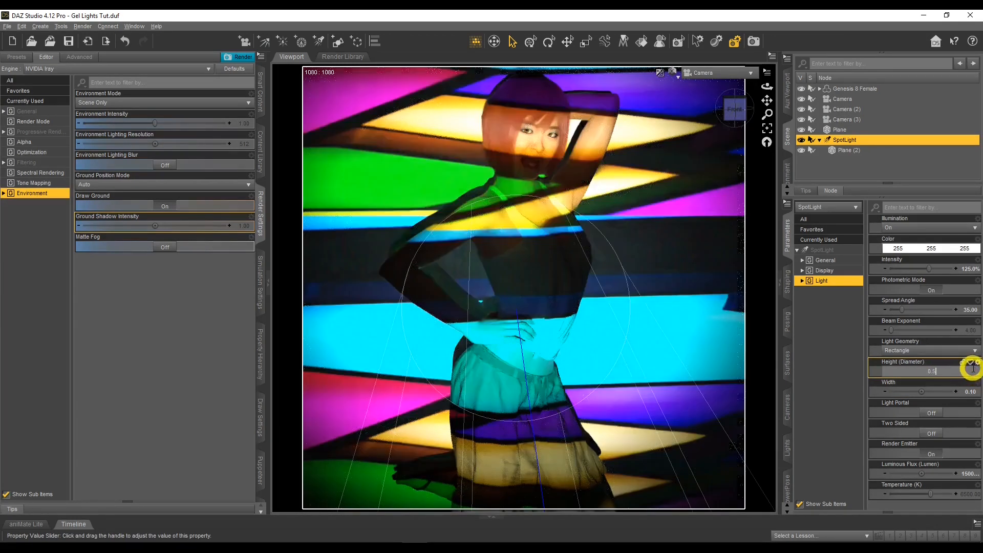
key("Return")
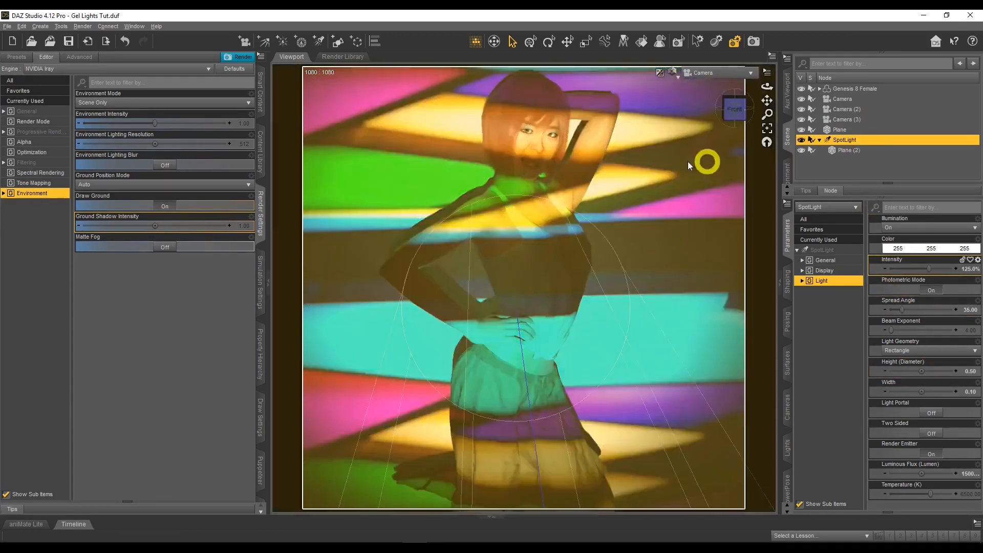
Lower the SpotLight to a Y Translate of about 118.85
left_click_drag(687, 161, 604, 211)
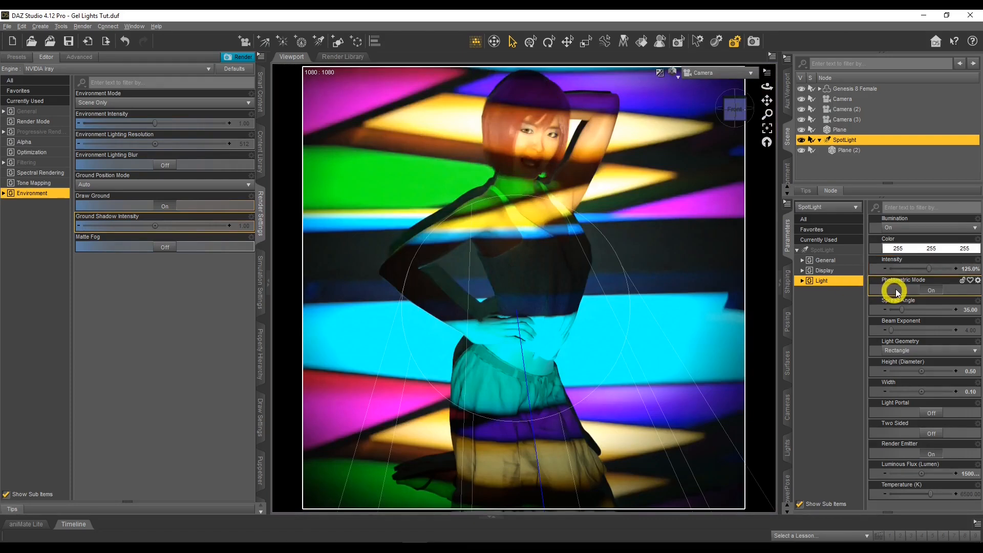
left_click(832, 250)
left_click_drag(918, 268, 920, 268)
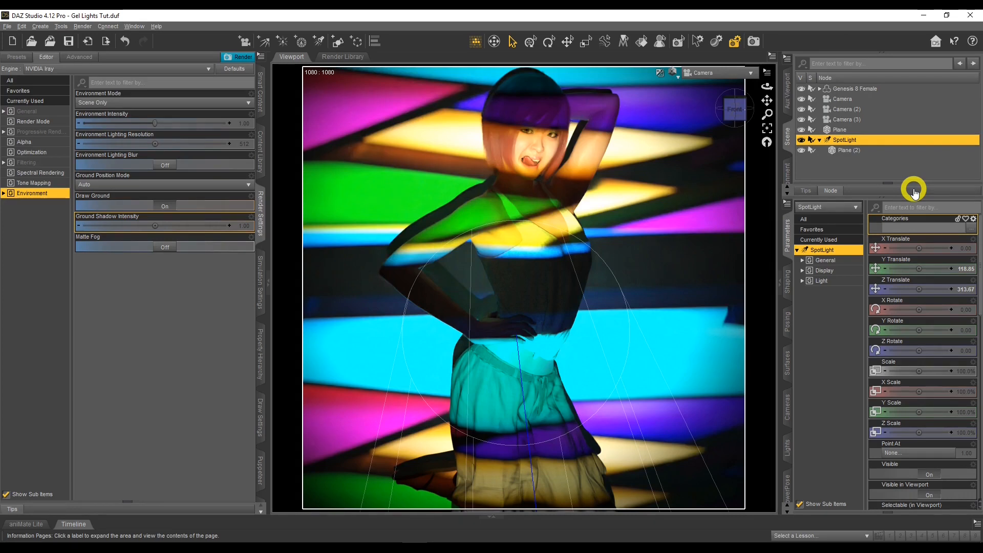
Try a peach White Point of 1.00, 0.57, 0.41 in the Tone Mapping render settings
left_click(53, 183)
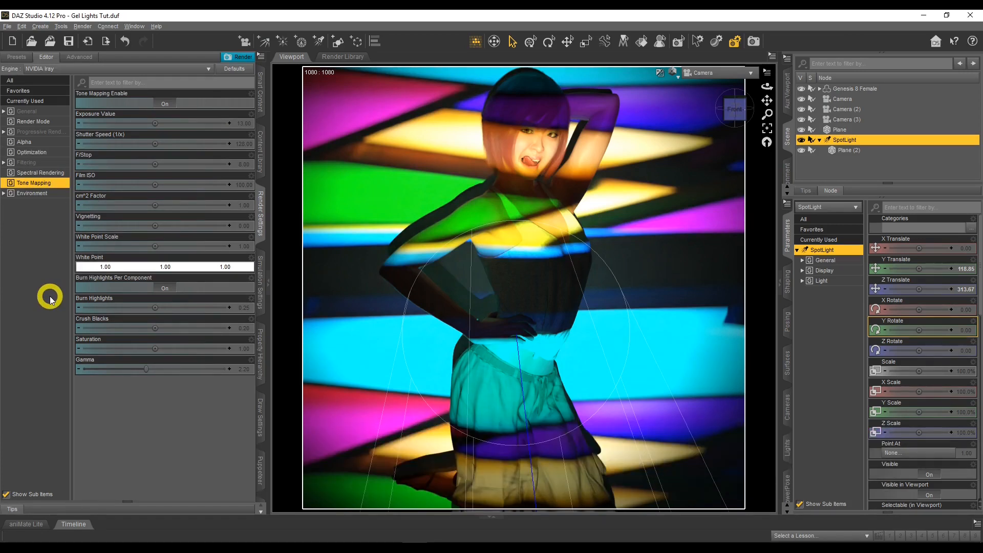
left_click(143, 268)
left_click(544, 303)
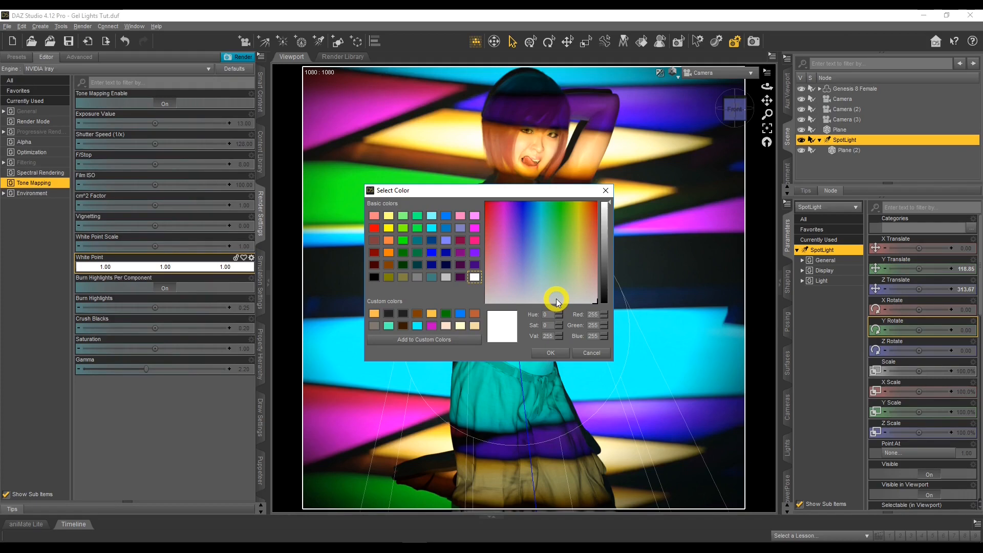
left_click(591, 270)
left_click(558, 353)
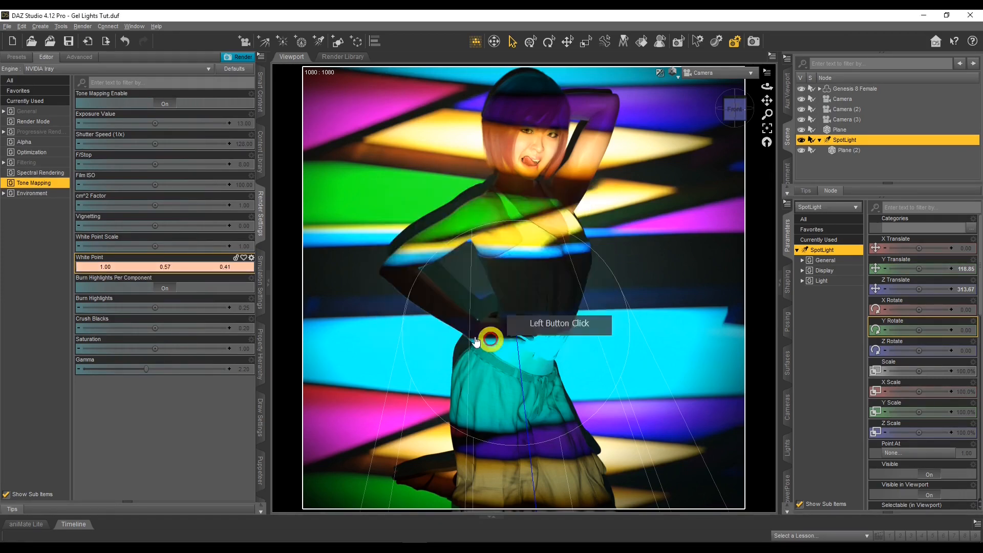
left_click(155, 439)
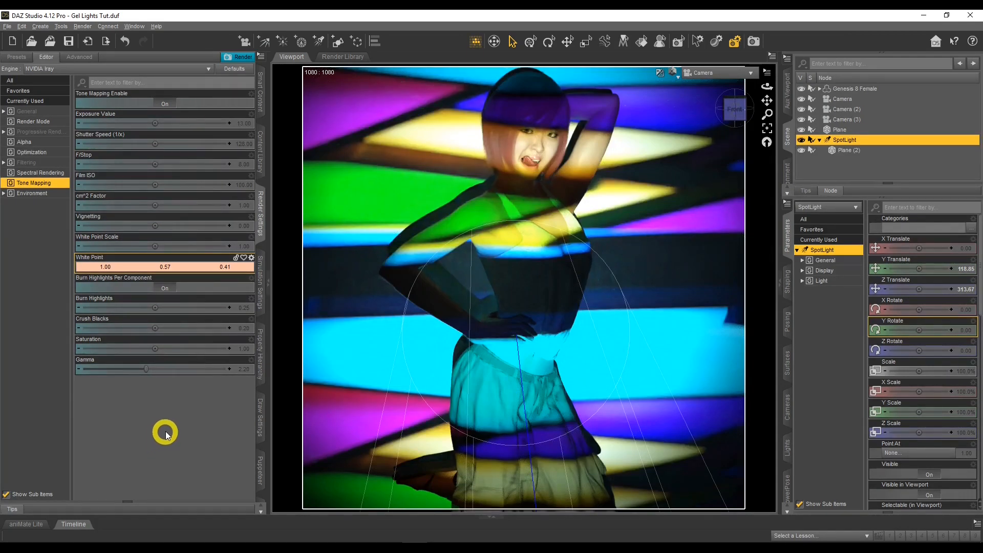
Try a pale yellow White Point of 1.00, 0.98, 0.49 and a light green one of 0.46, 1.00, 0.43
left_click(204, 267)
left_click(579, 275)
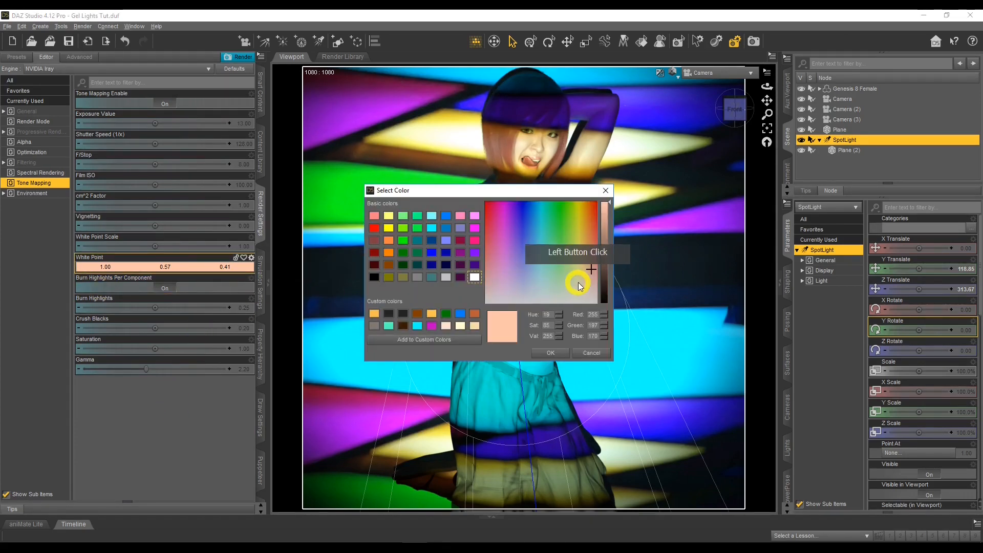
left_click(555, 353)
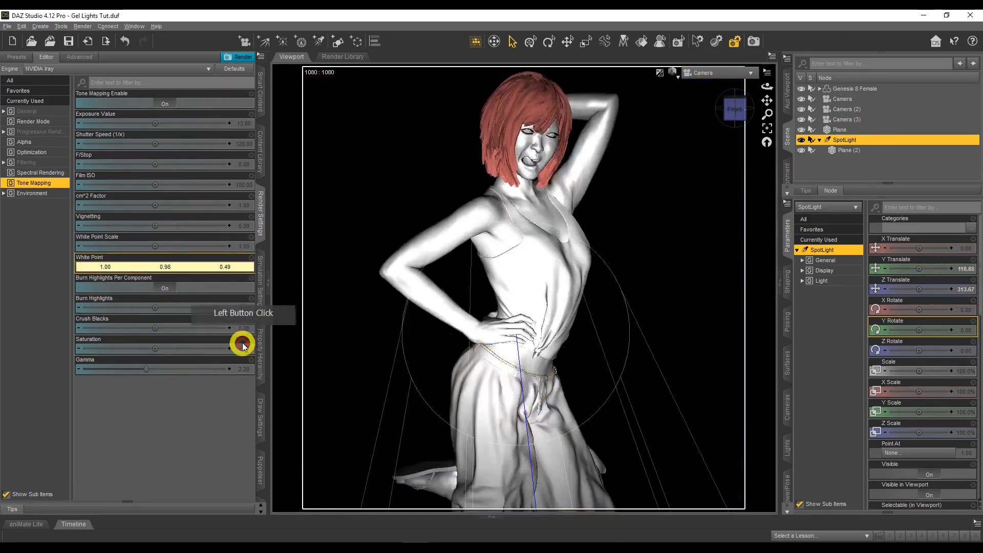
left_click(206, 267)
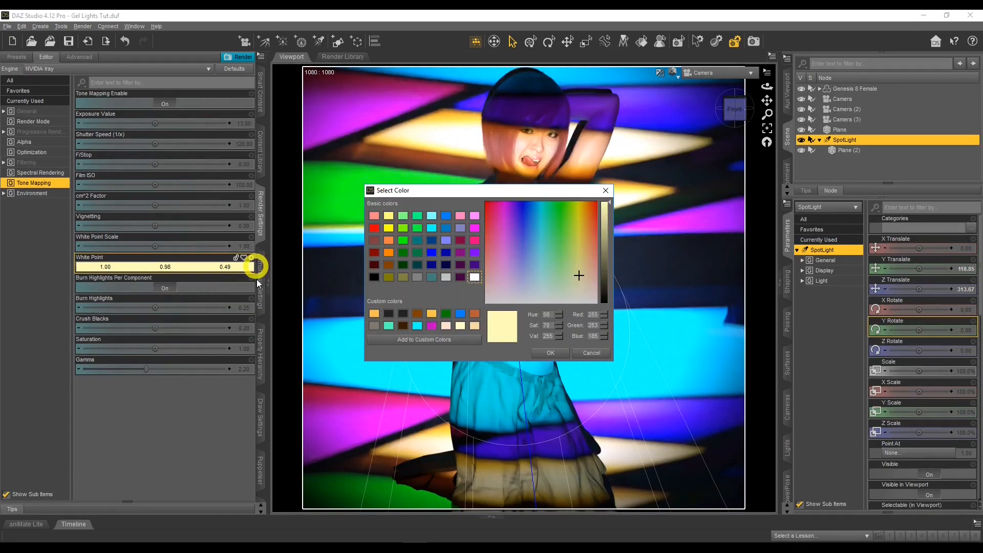
left_click(559, 271)
left_click(553, 352)
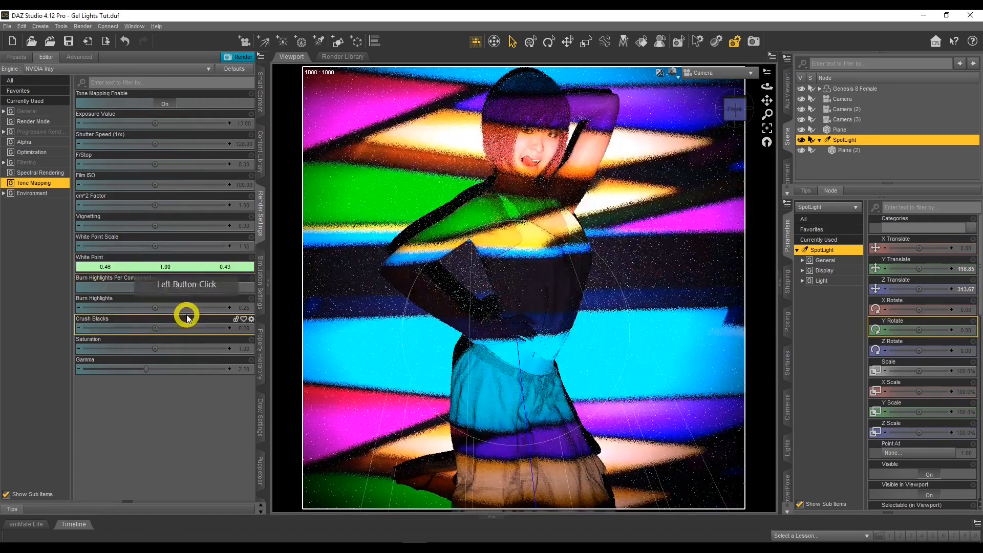
Try an aqua White Point of 0.38, 1.00, 0.69 and a lavender one of 0.50, 0.40, 1.00
left_click(194, 272)
left_click(550, 267)
left_click(548, 350)
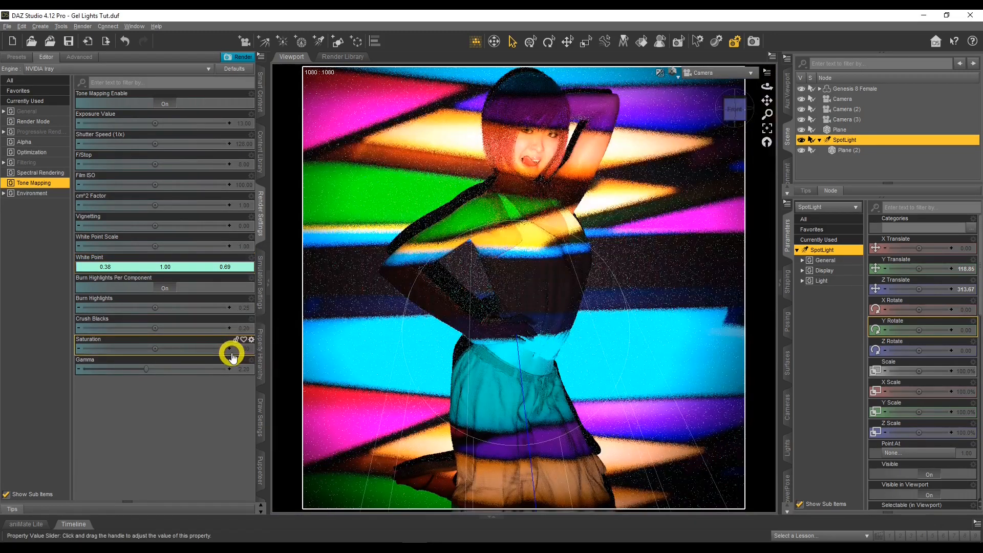
left_click(202, 267)
left_click(519, 271)
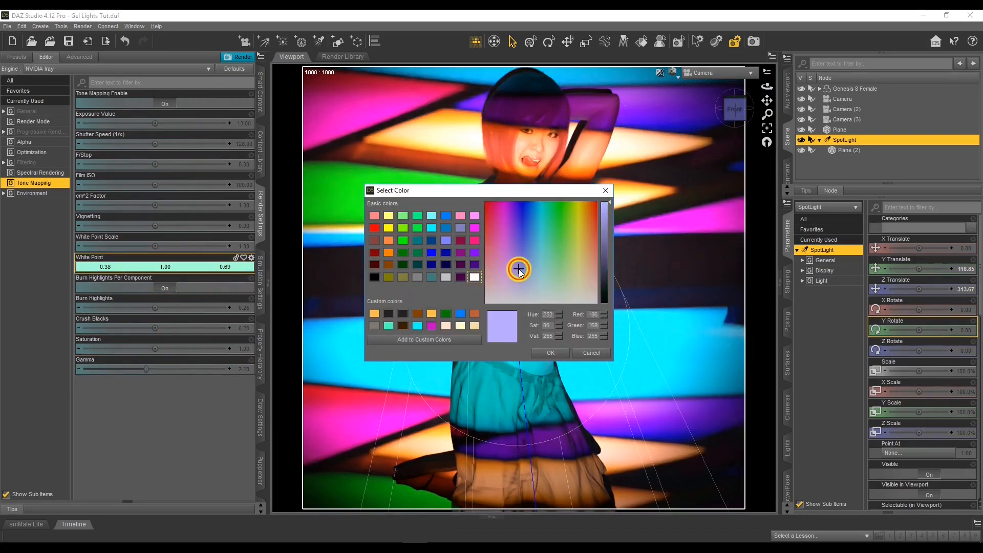
left_click(545, 350)
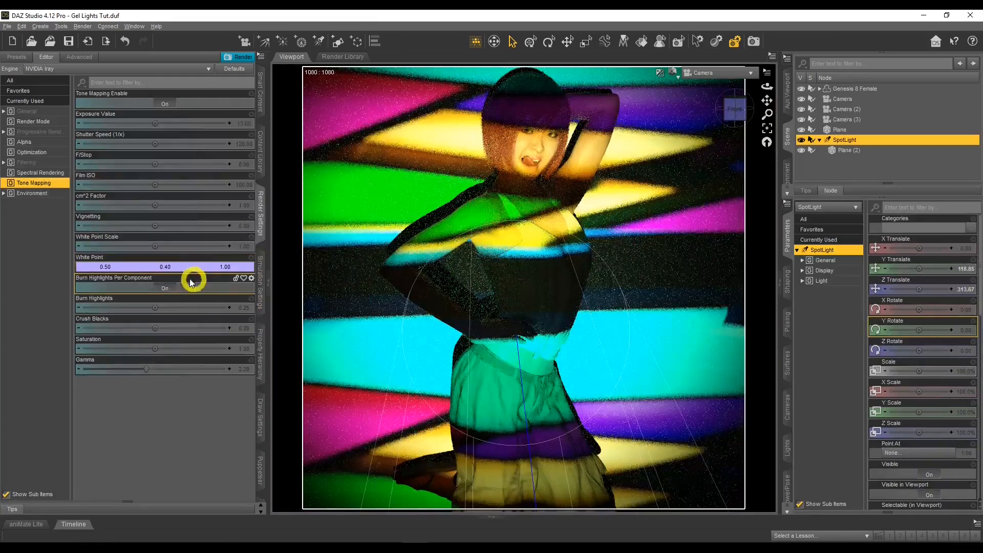
Try a pink White Point of 1.00, 0.38, 0.75 and a cyan one of 0.32, 0.96, 1.00
left_click(192, 267)
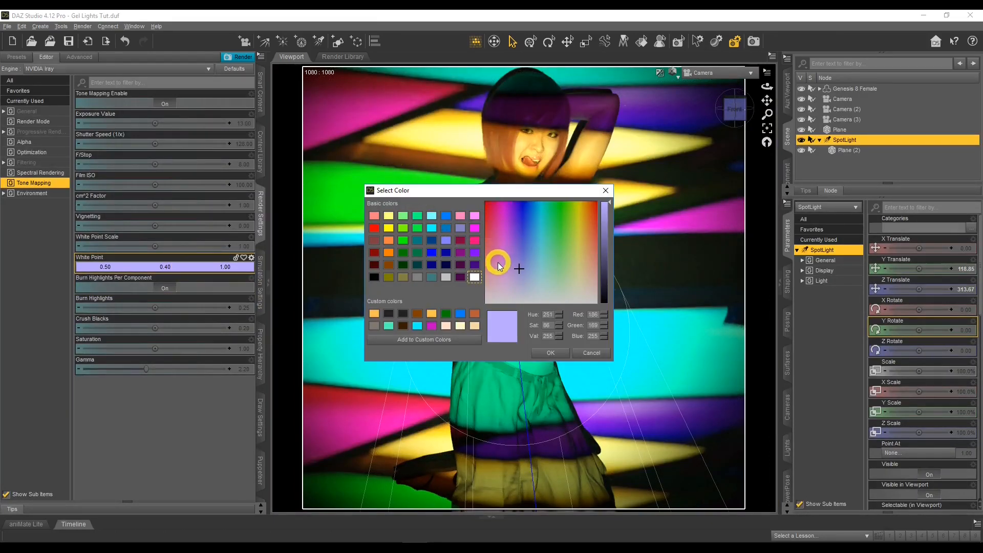
left_click(496, 267)
left_click(550, 353)
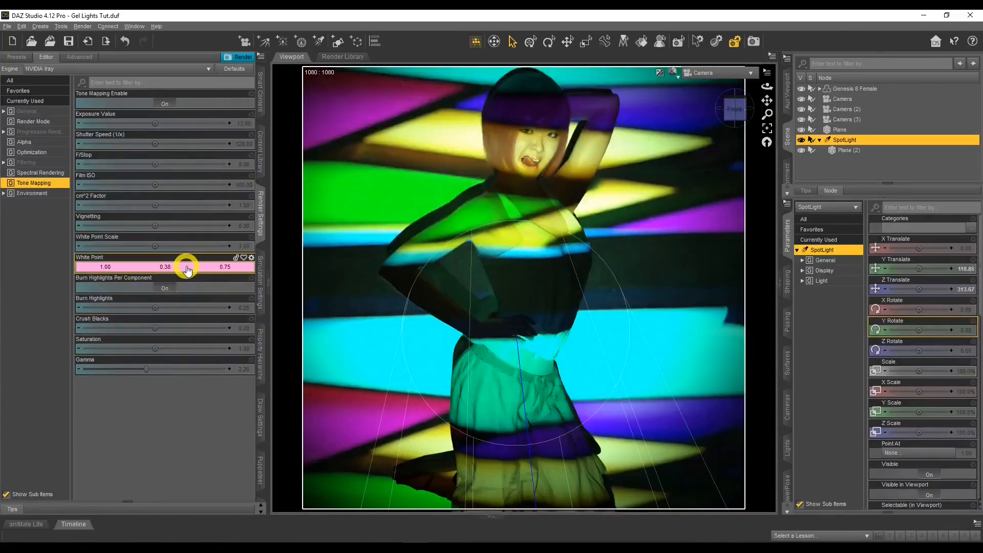
left_click(191, 266)
left_click(537, 259)
left_click(542, 351)
Set the White Point to a yellow of 0.96, 1.00, 0.28
left_click(193, 267)
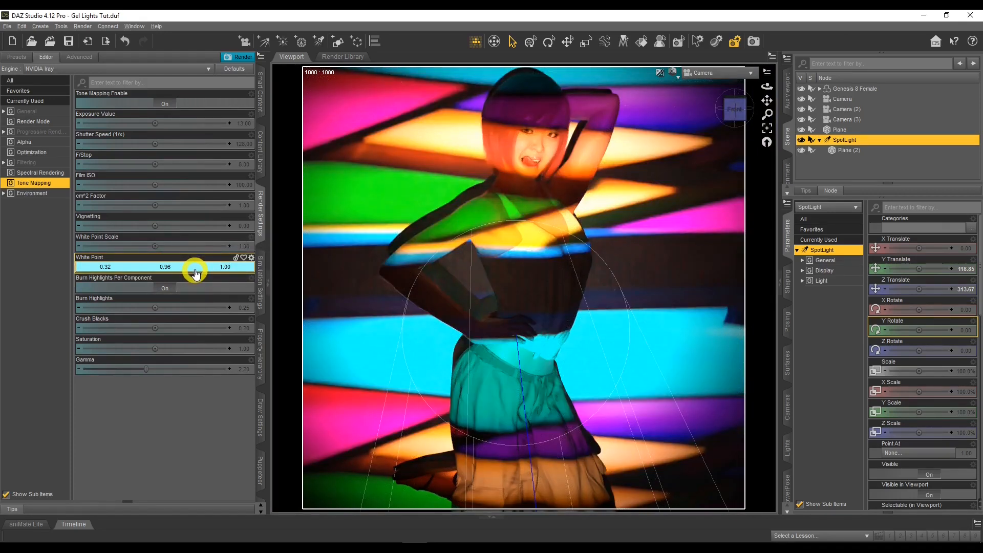
left_click(194, 268)
left_click(577, 230)
left_click(550, 352)
Set Crush Blacks to 0.50 in the Tone Mapping settings
left_click(102, 321)
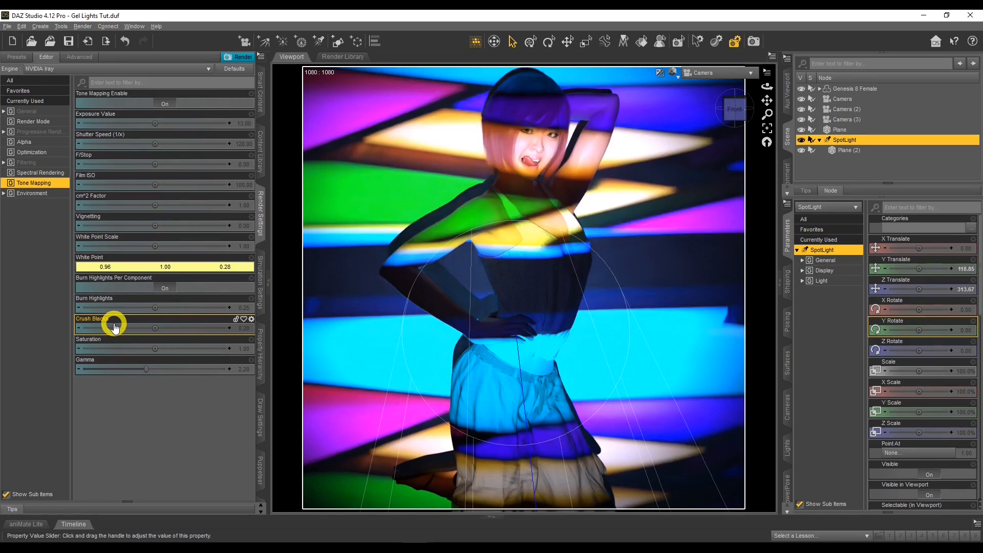
left_click(238, 328)
type("0.5")
key("Return")
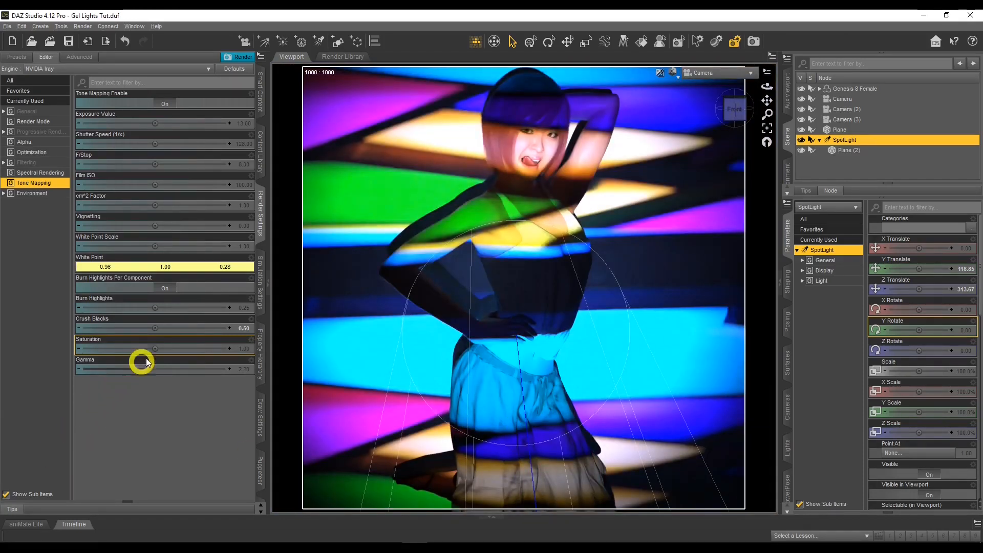
Try Burn Highlights values of 1.00 and 0.50, and reset the property to its default
left_click(244, 306)
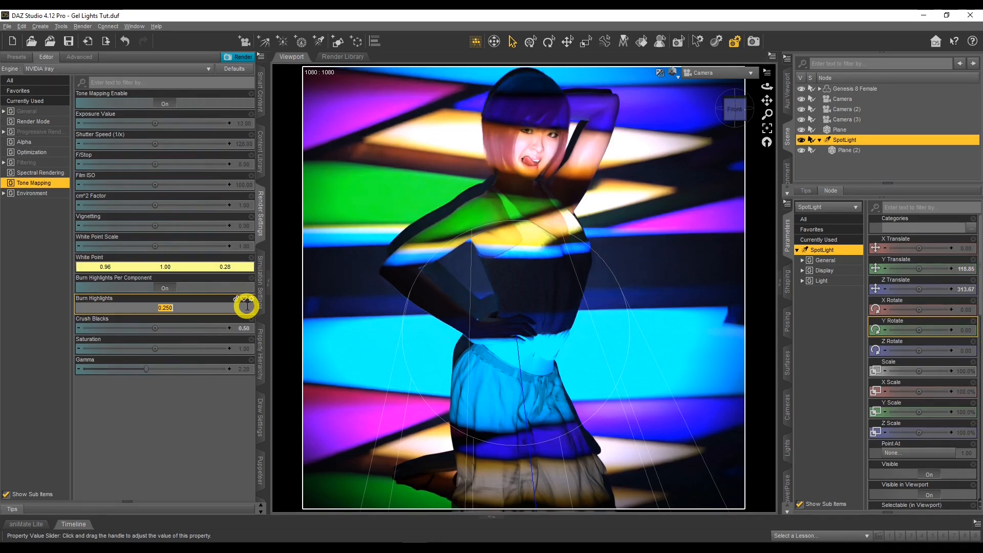
type("1")
key("Return")
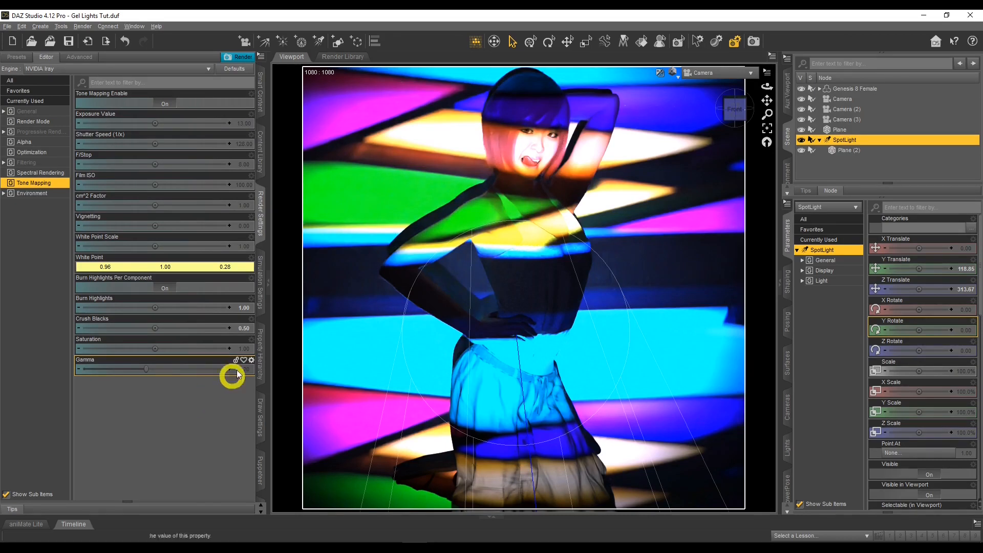
left_click(245, 310)
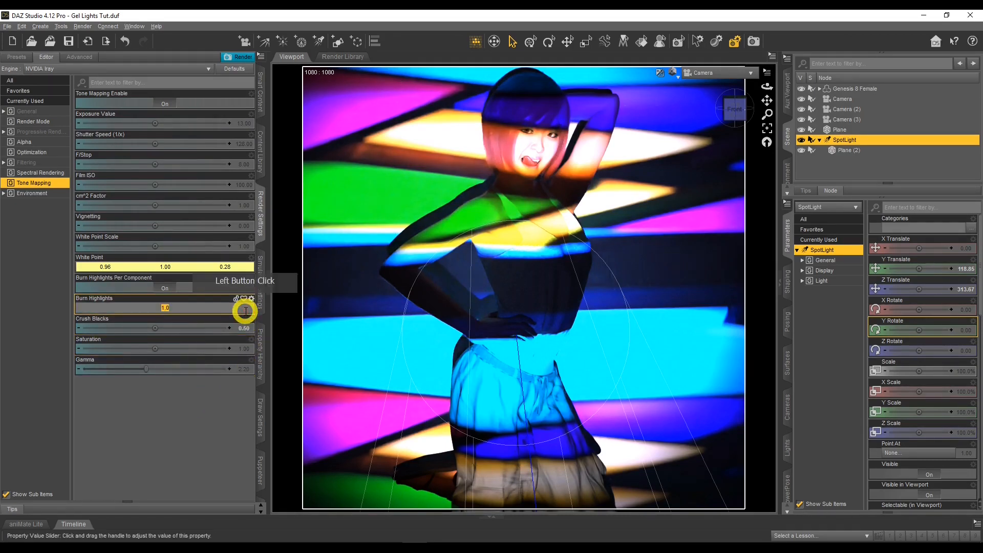
type("0.5")
key("Return")
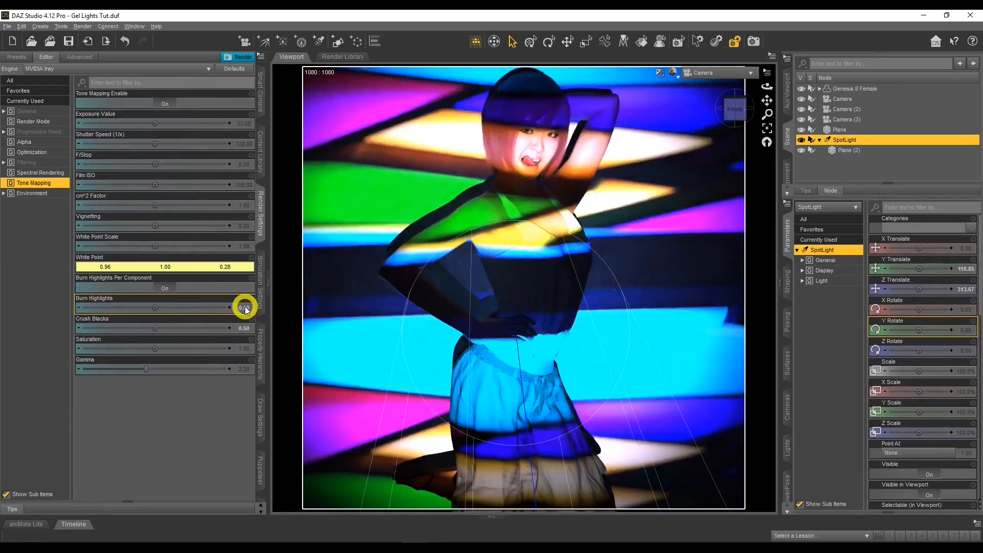
left_click(245, 309, "alt")
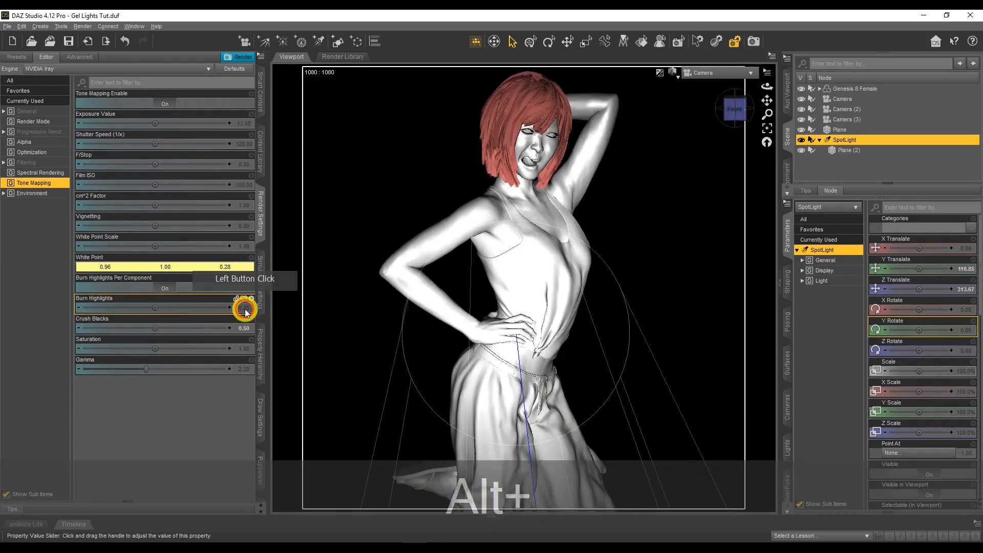
left_click(203, 388)
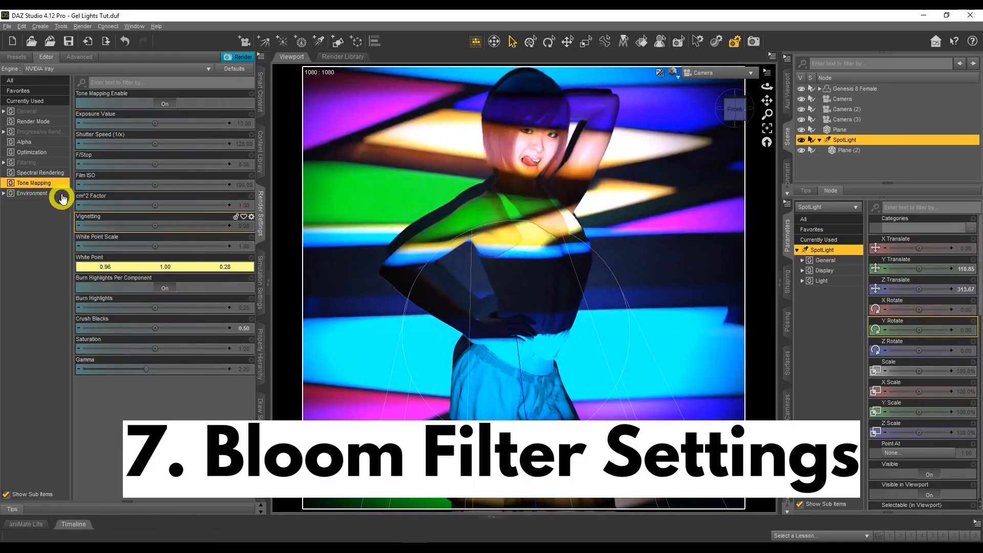
Enable the Bloom Filter in the Filtering render settings and set its Threshold to 5000
left_click(36, 162)
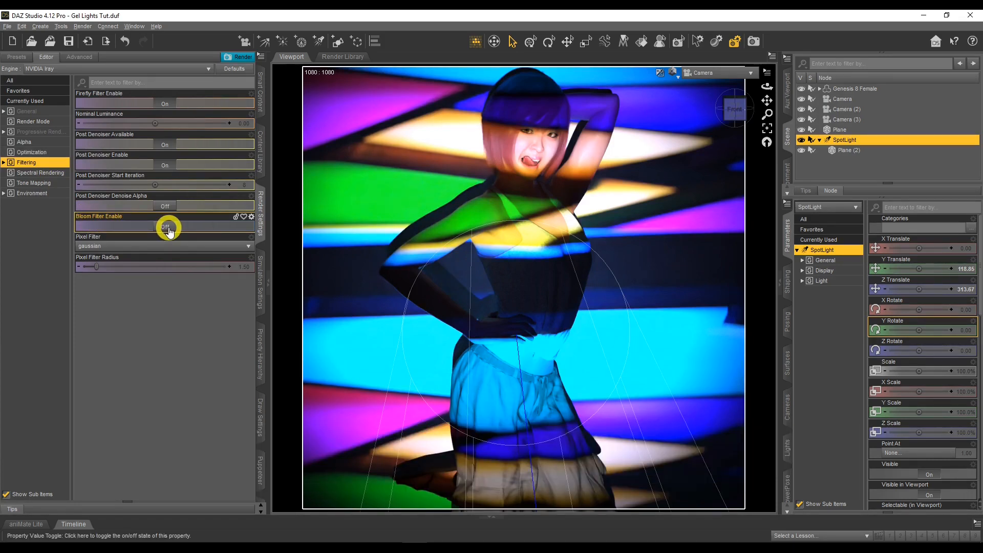
left_click(169, 227)
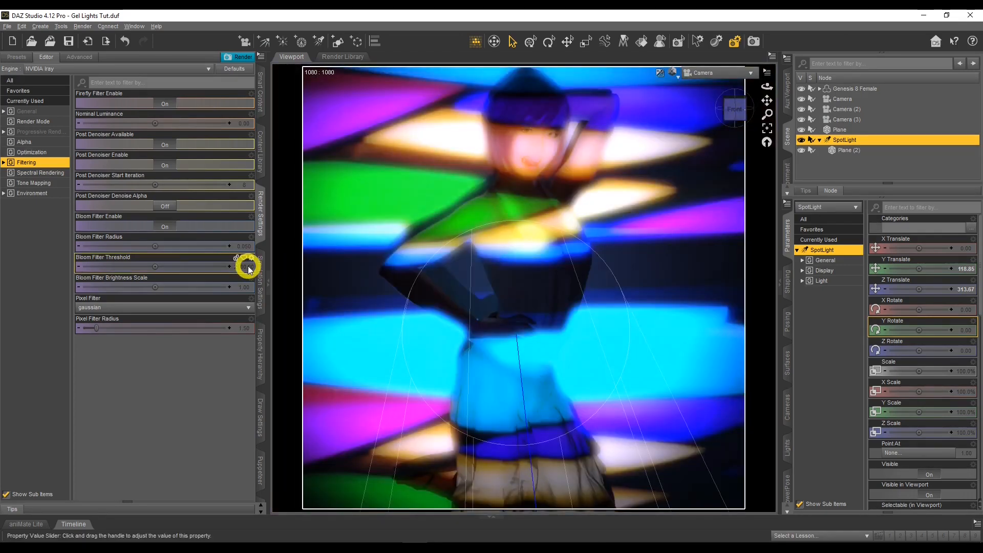
left_click(242, 267)
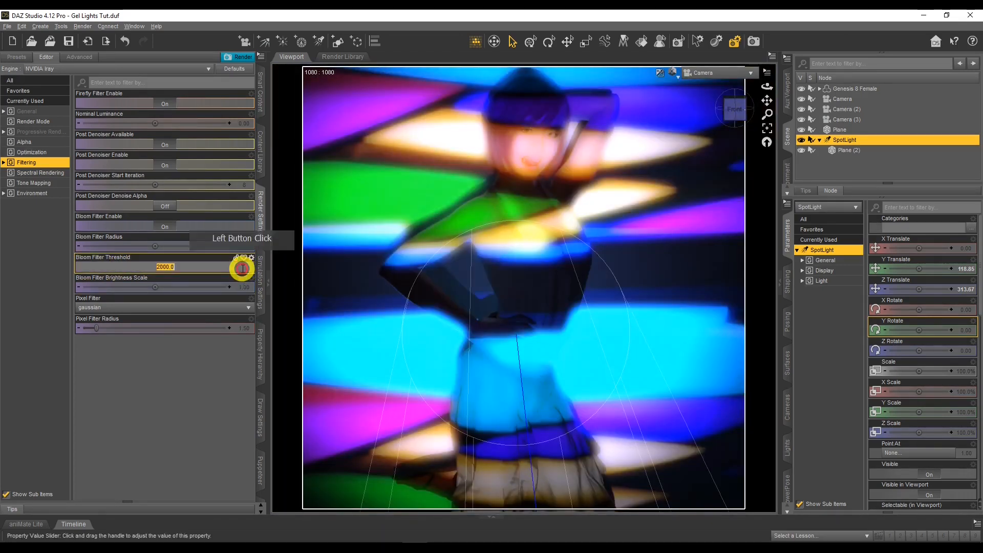
type("5000")
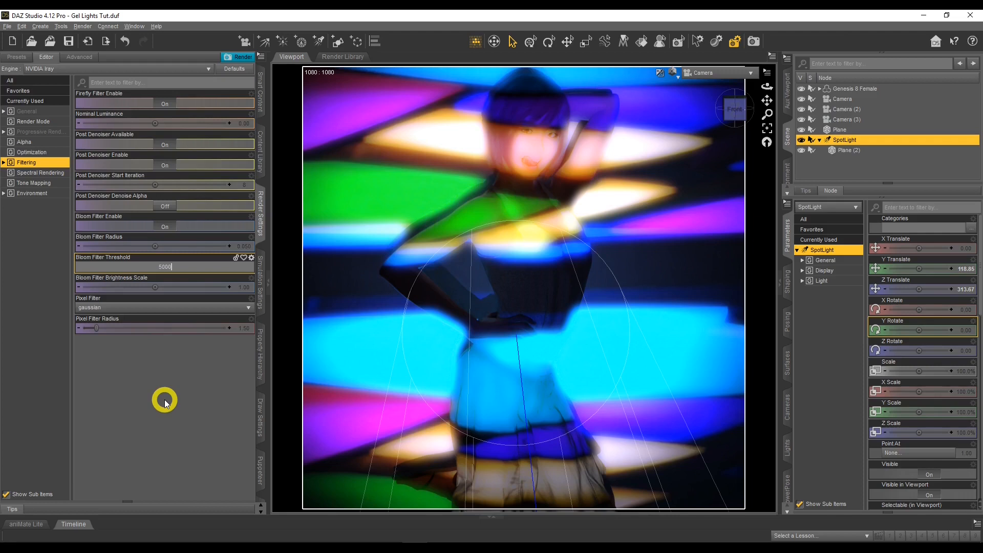
key("Return")
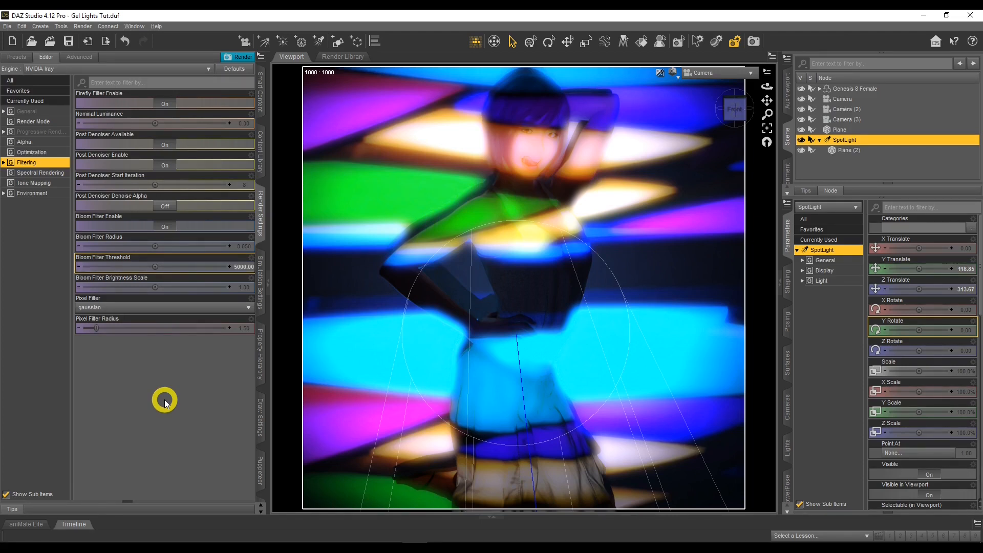
Raise the Bloom Filter Threshold to 10000
left_click(243, 268)
type("1")
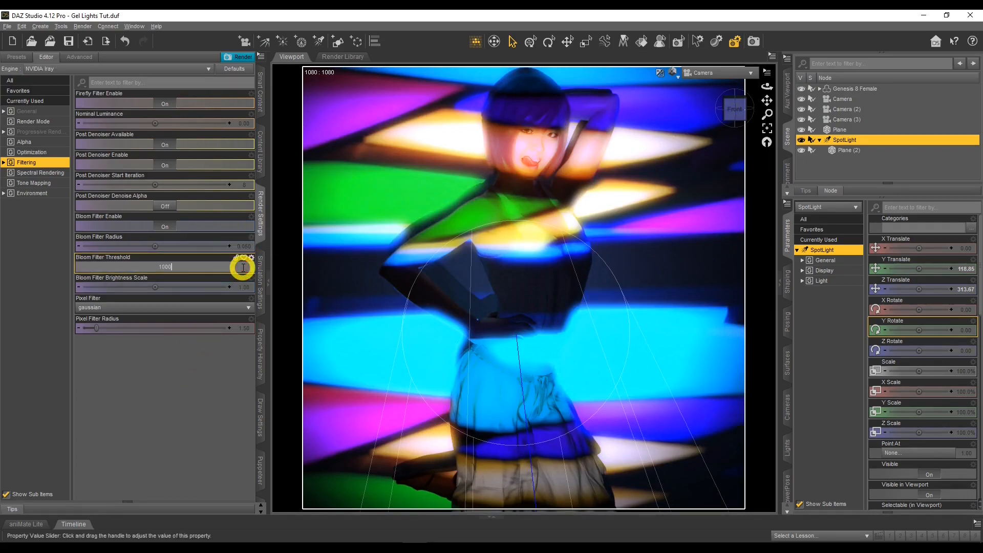
key("Return")
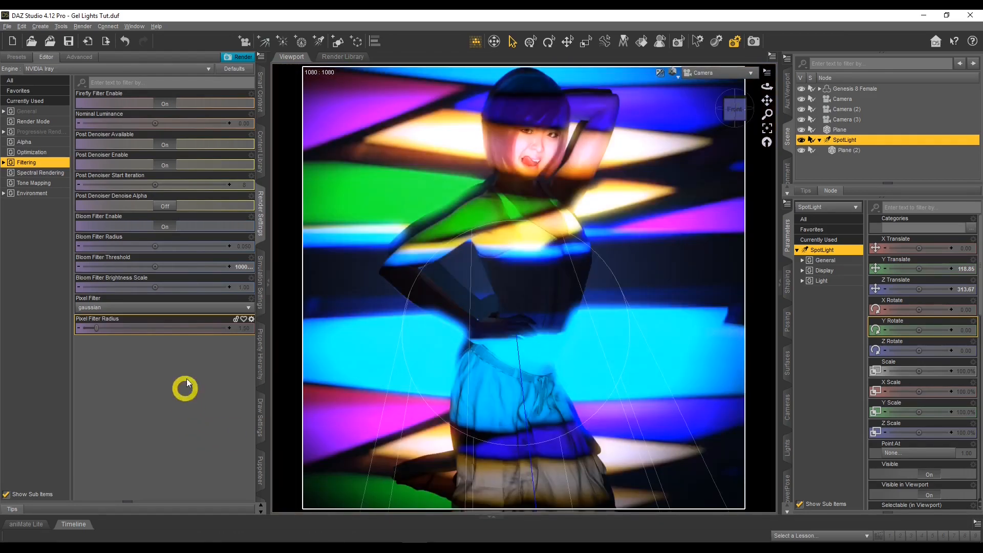
Try a Bloom Filter Radius of 0.50, and settle on 0.10 in the Filtering render settings
left_click(241, 246)
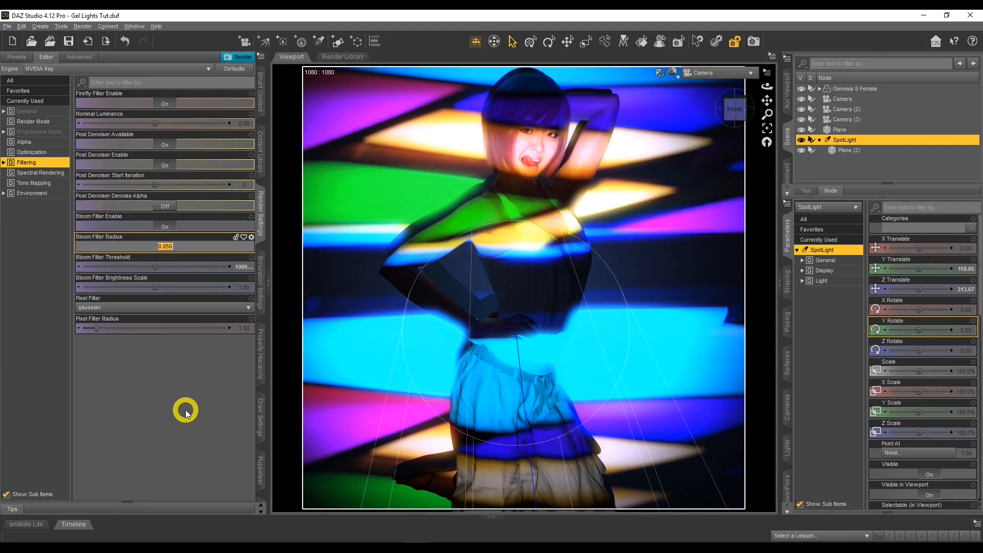
type("0.5")
key("Return")
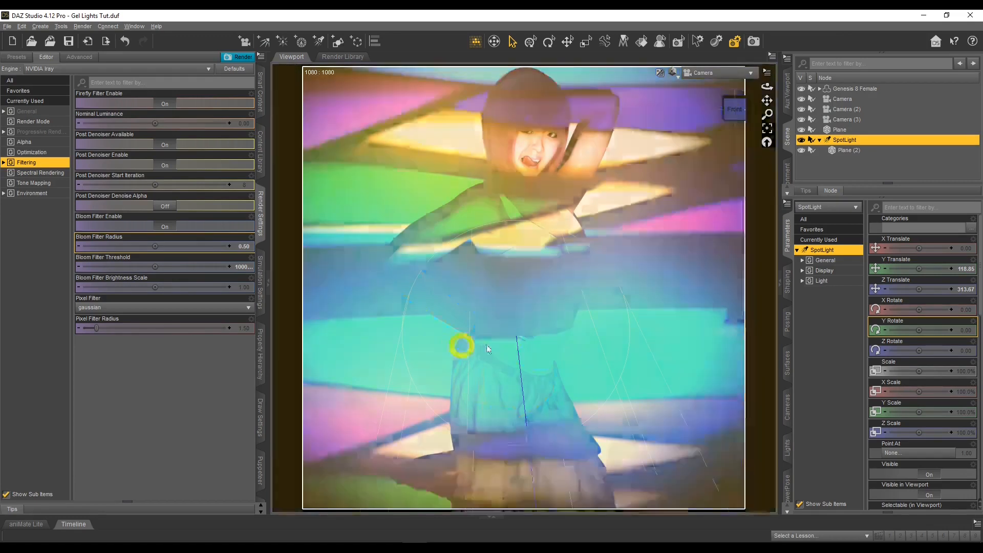
left_click(241, 247)
type("0.1")
key("Return")
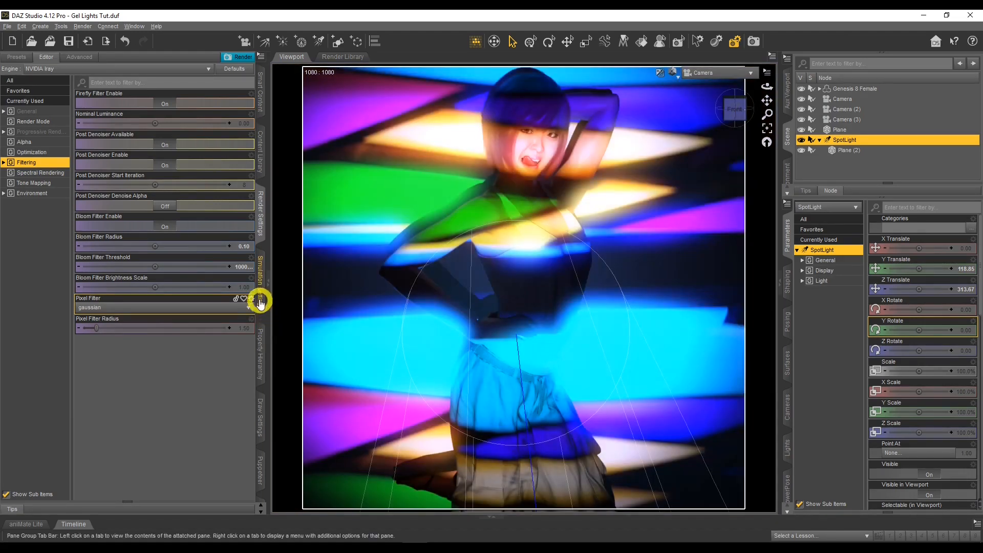
Try a Bloom Filter Brightness Scale of 2.00, and reduce it to 0.50
left_click(245, 287)
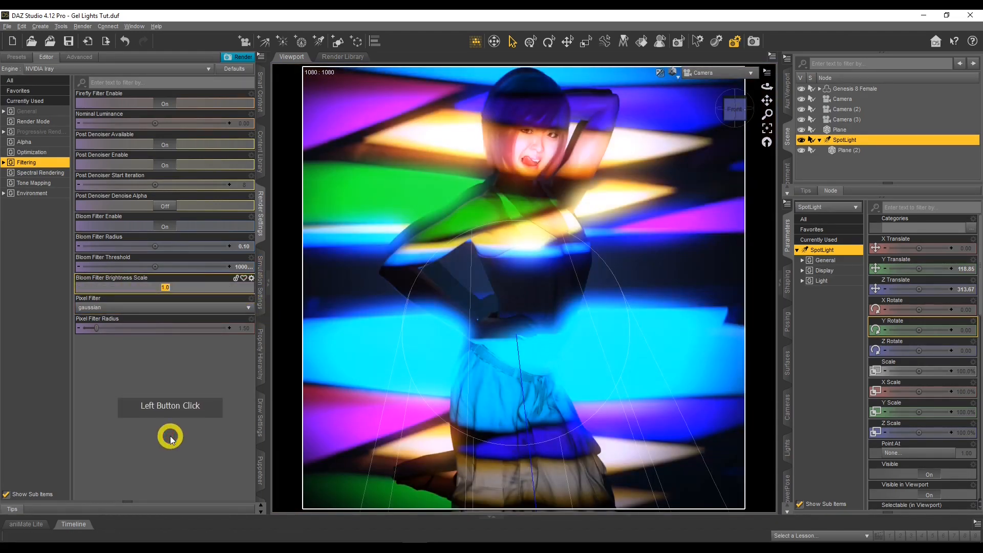
type("2")
key("Return")
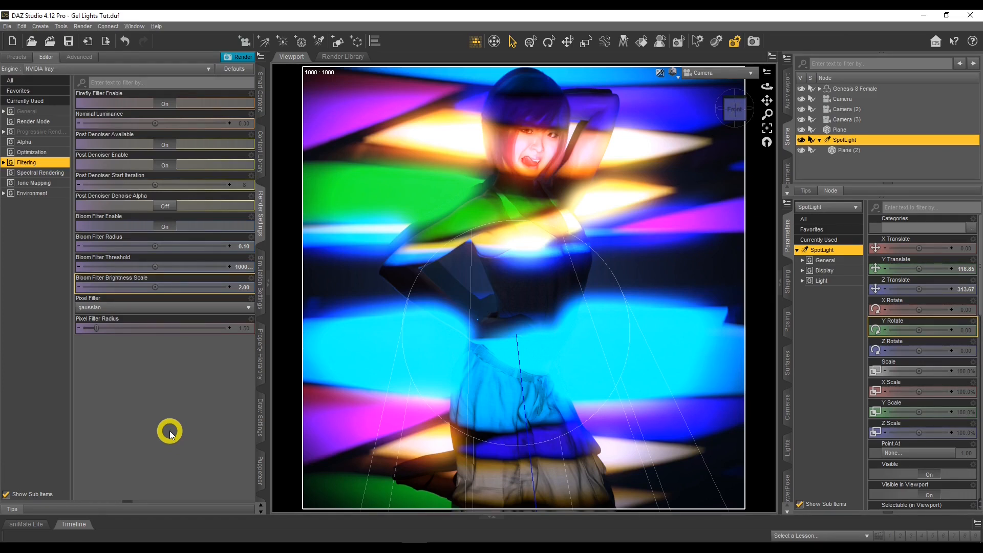
left_click(244, 286)
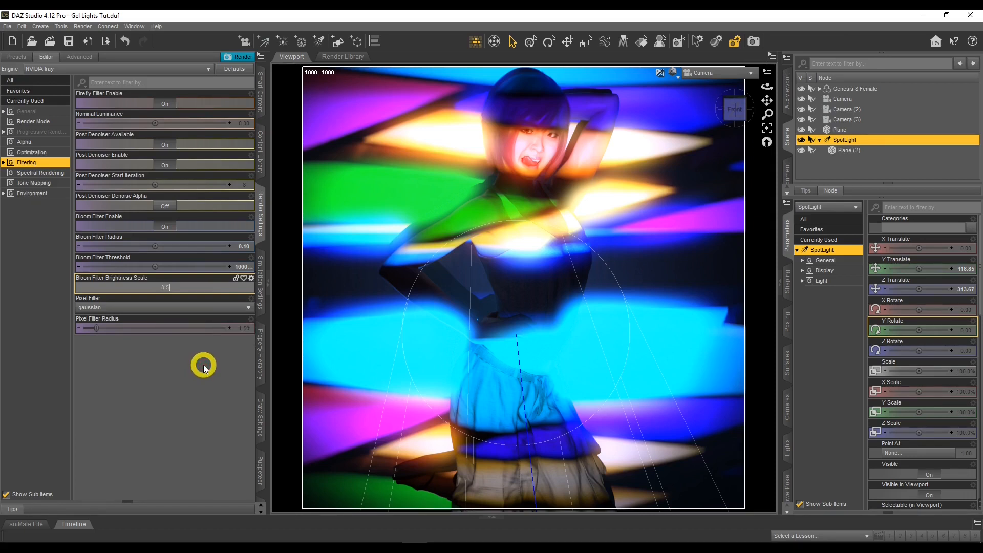
key("Return")
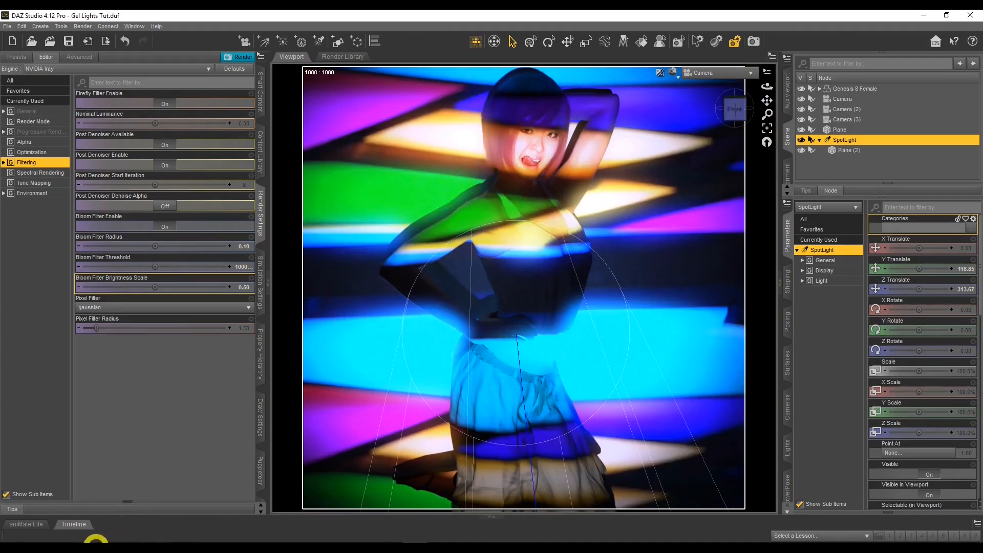
Switch to the web browser and examine the preview images on the Light 2 Life Light Gels for Iray product page
left_click(77, 543)
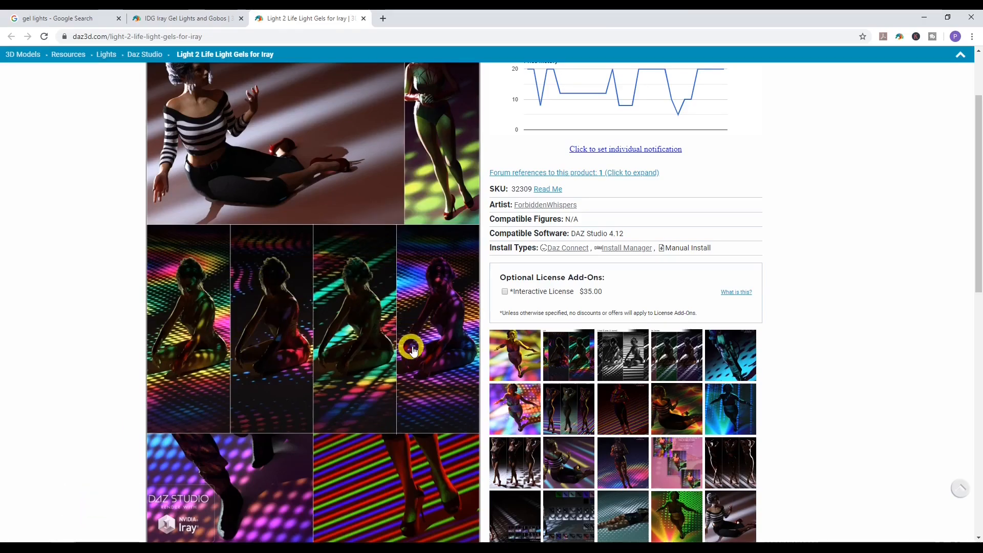
scroll(415, 254, "up", 1)
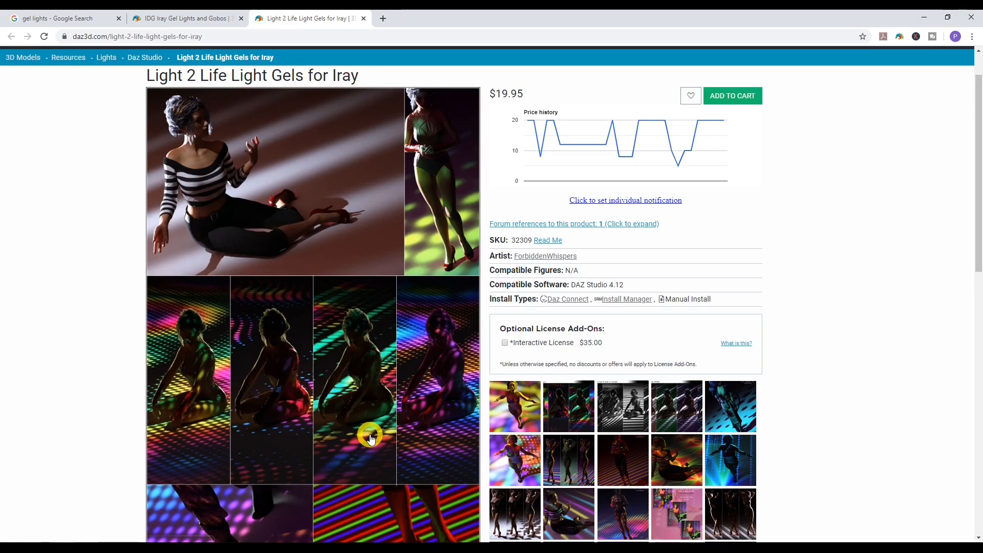
scroll(370, 437, "down", 1)
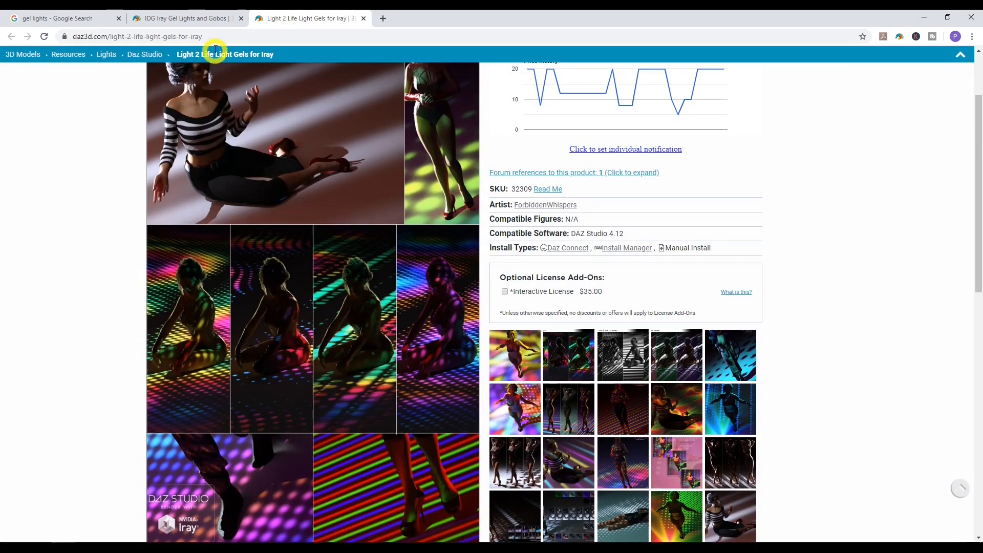
View the enlarged gobo pattern preview on the IDG Iray Gel Lights and Gobos product page, and return to DAZ Studio
left_click(208, 17)
left_click(855, 211)
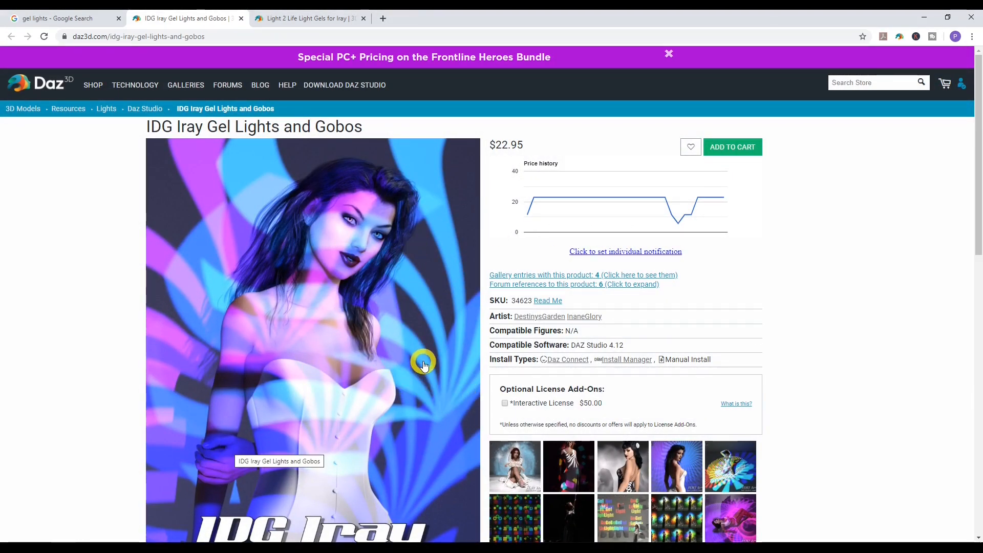
scroll(461, 389, "down", 1)
left_click(506, 457)
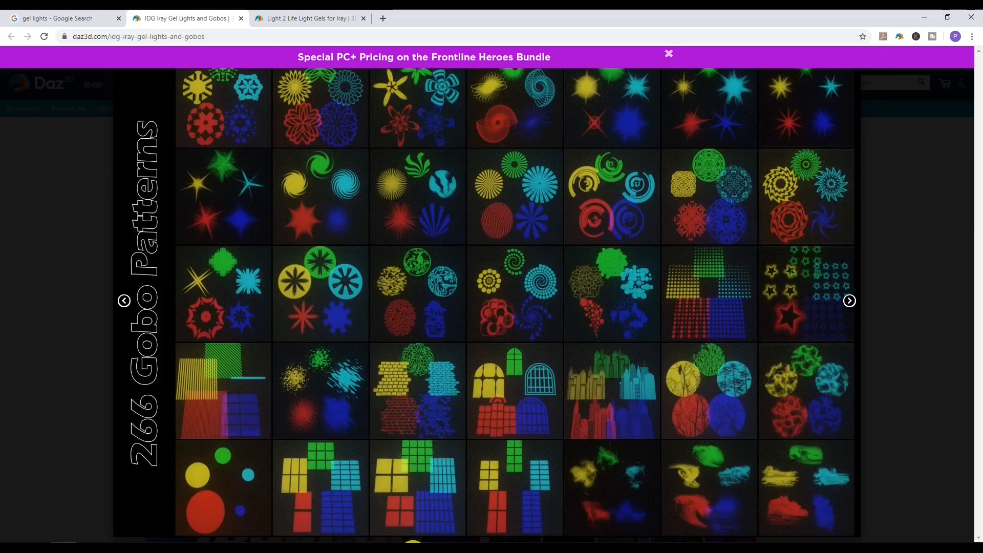
mouse_move(414, 548)
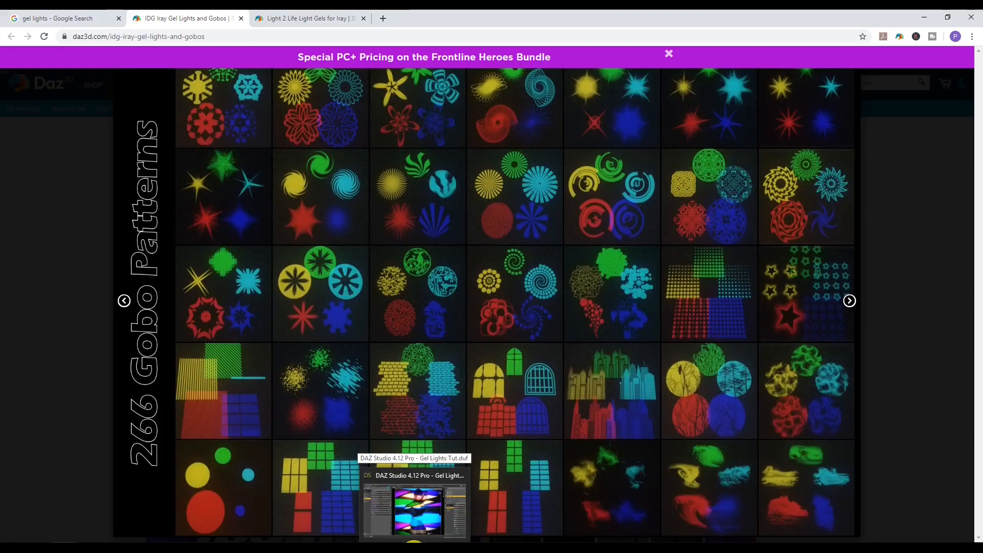
left_click(415, 548)
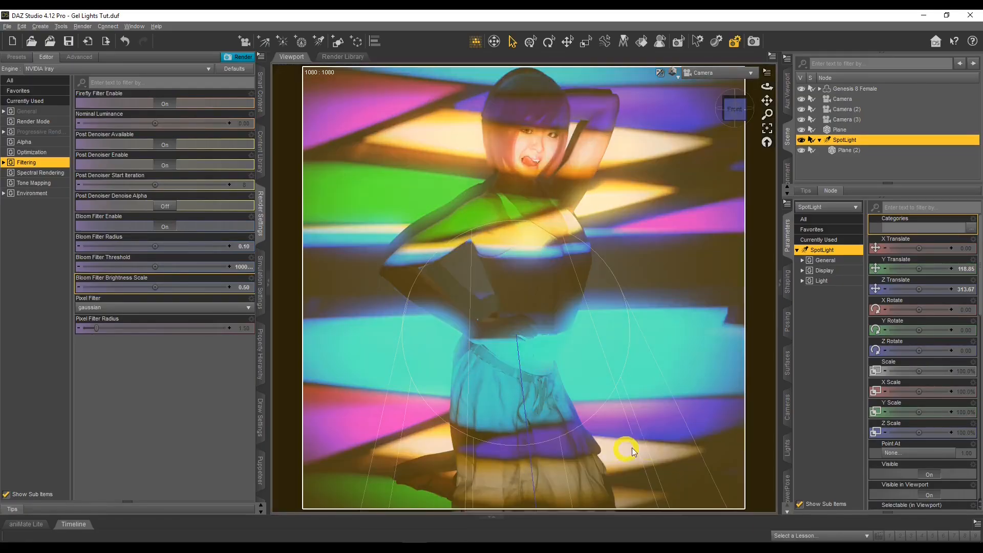